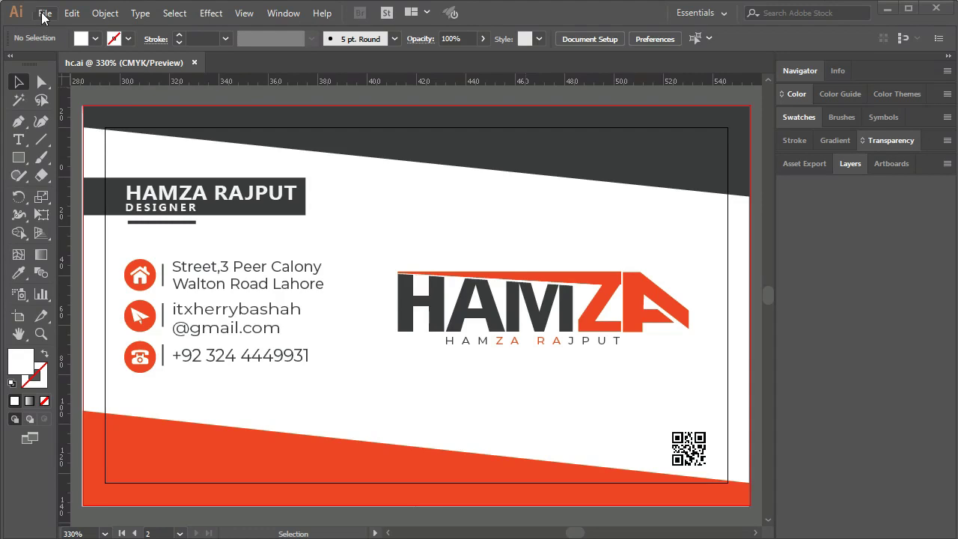
- Zoom and pan around the existing HAMZA card to inspect both sides
key(a)
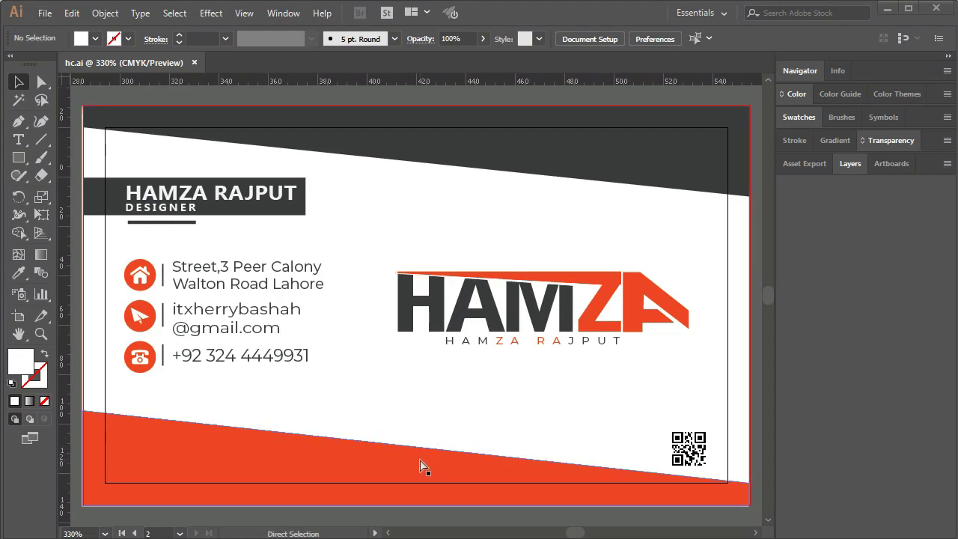
key(ctrl+equal)
key(ctrl+equal)
key(ctrl+equal)
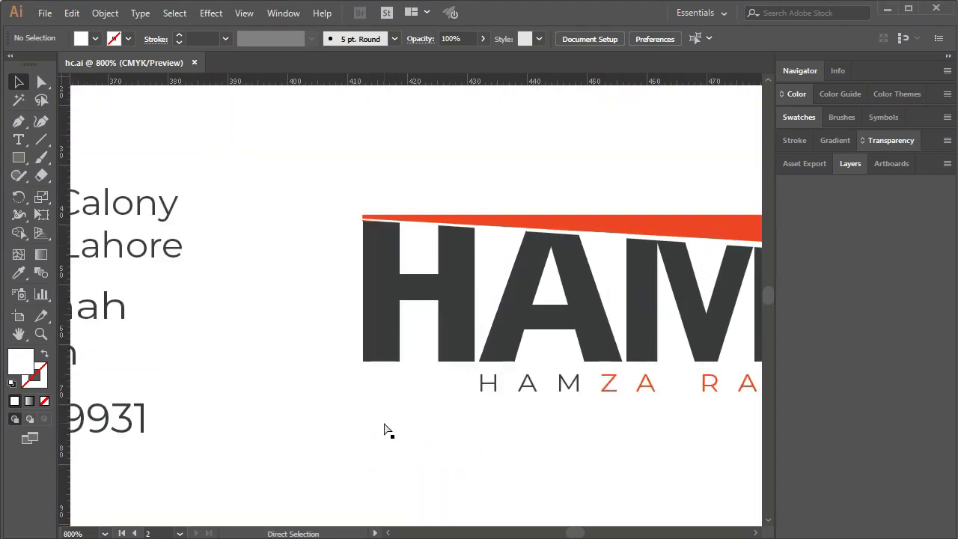
key(ctrl+minus)
key(ctrl+minus)
key(ctrl+minus)
key(ctrl+minus)
key(ctrl+minus)
key(ctrl+minus)
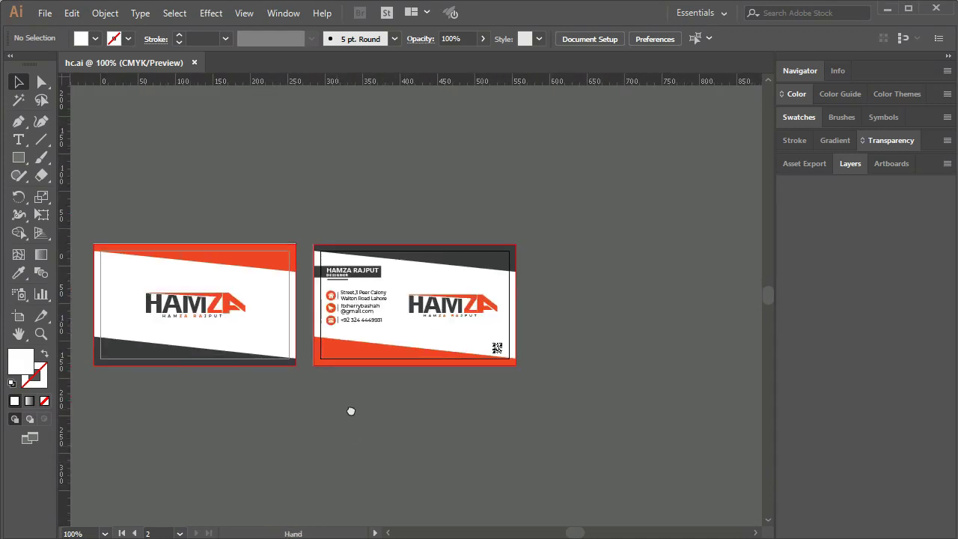
drag(351, 411, 437, 421)
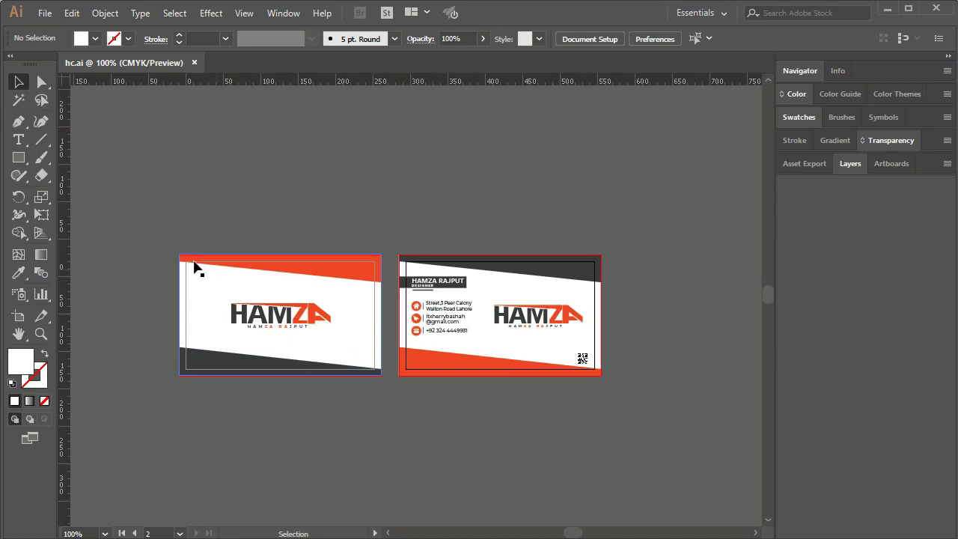
key(ctrl+plus)
key(ctrl+plus)
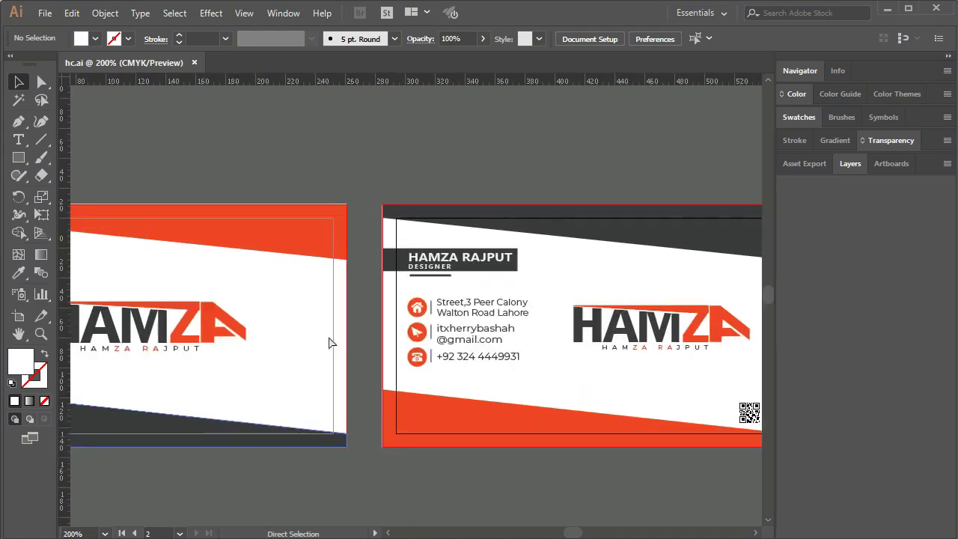
key(ctrl+plus)
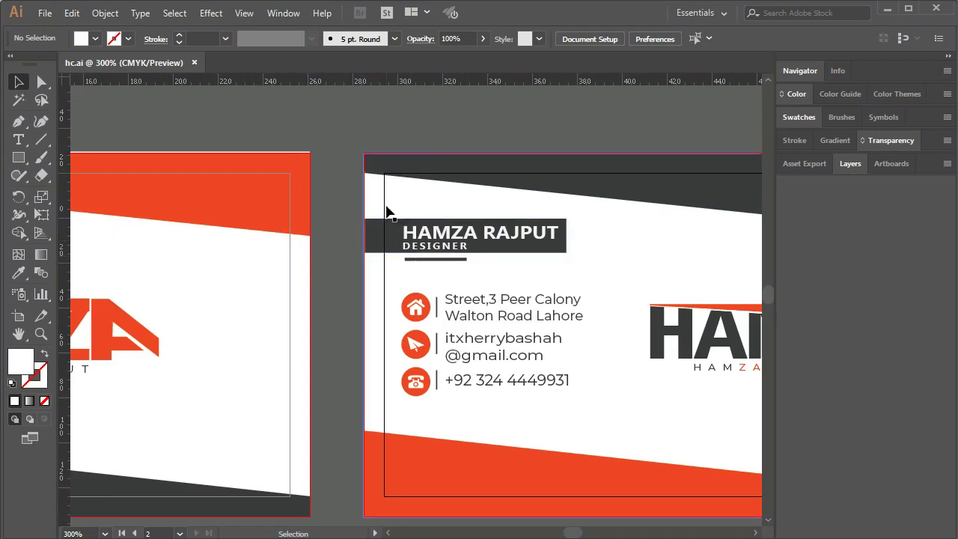
drag(518, 412, 331, 387)
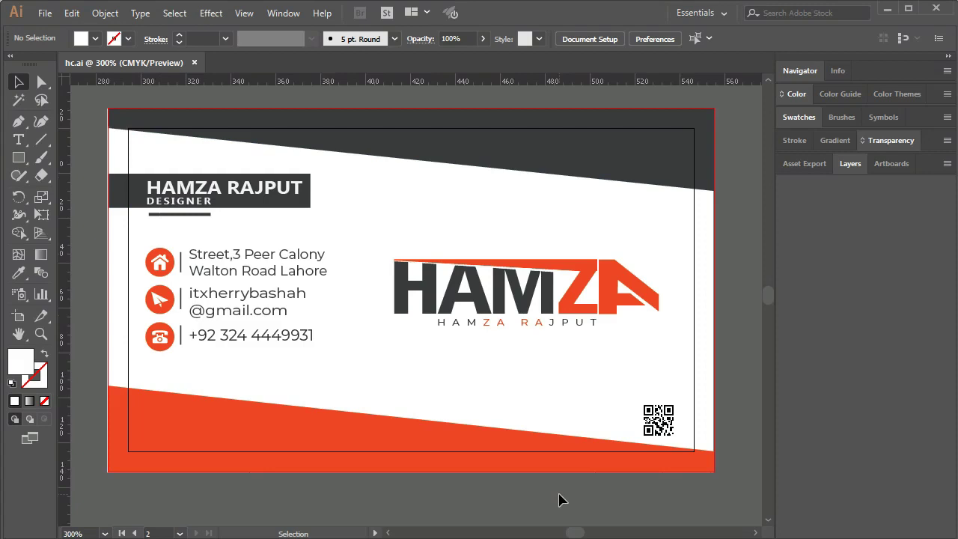
key(space)
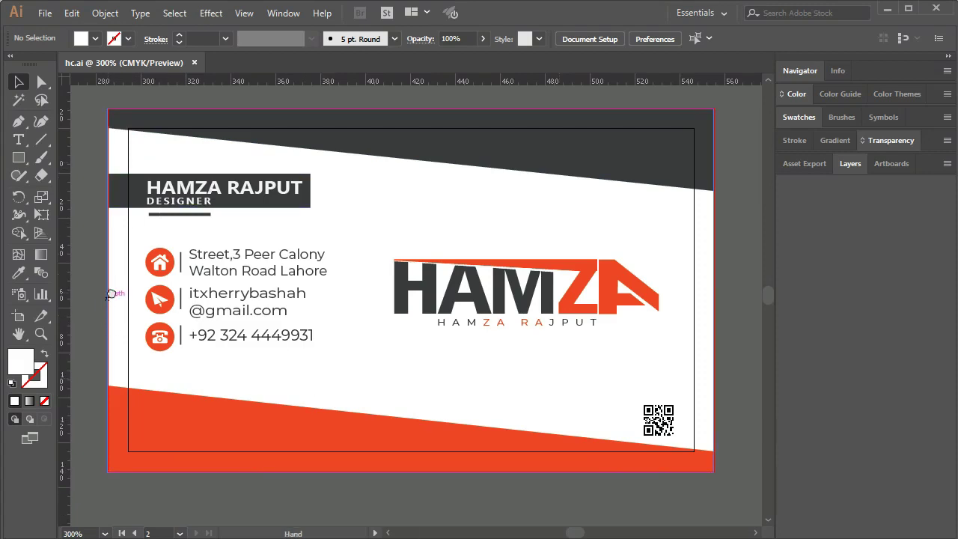
drag(110, 293, 297, 288)
key(ctrl+minus)
key(ctrl+minus)
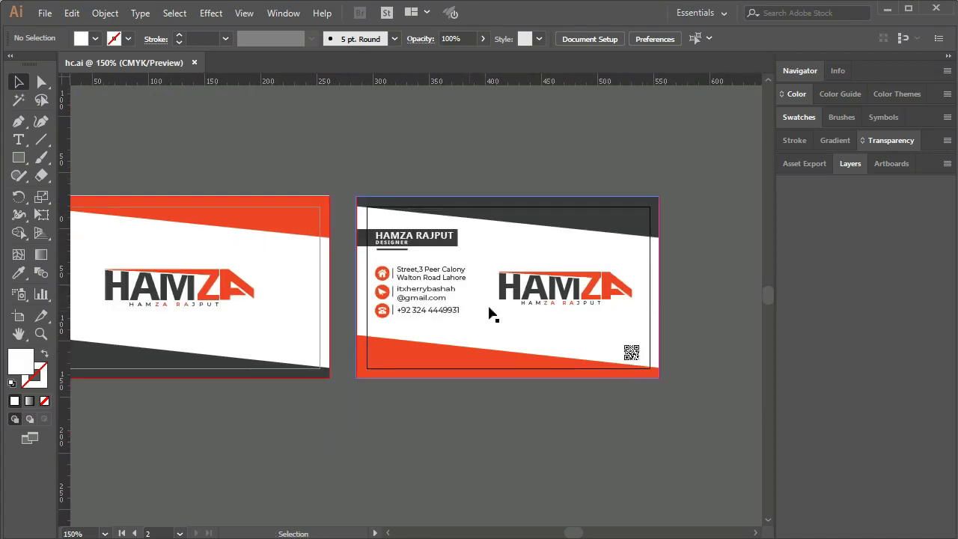
click(551, 300)
click(524, 419)
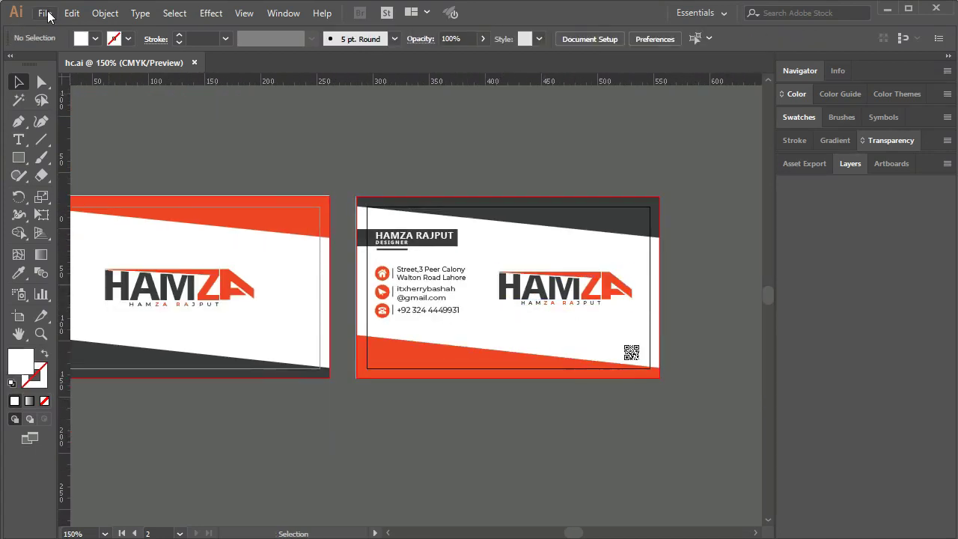
- Start a new document in inches sized 3.5 wide by 2 high
click(46, 16)
click(252, 257)
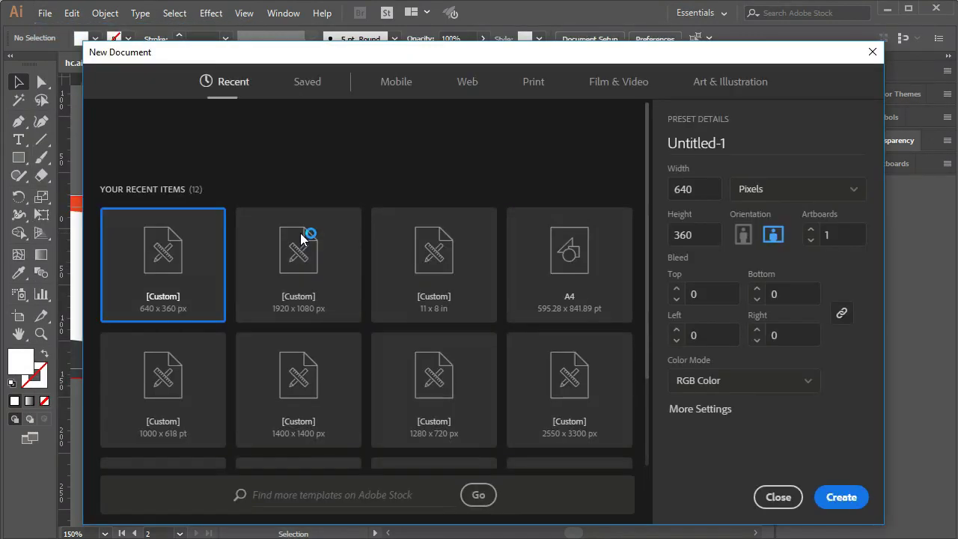
click(781, 190)
click(773, 266)
click(705, 190)
double_click(705, 190)
text(05)
key(BackSpace)
key(BackSpace)
text(3.5)
key(Tab)
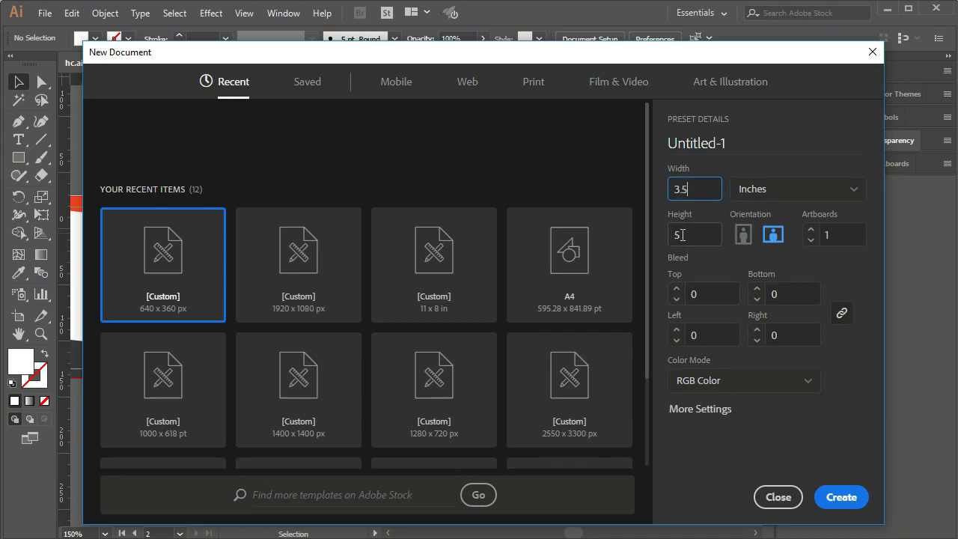
text(2)
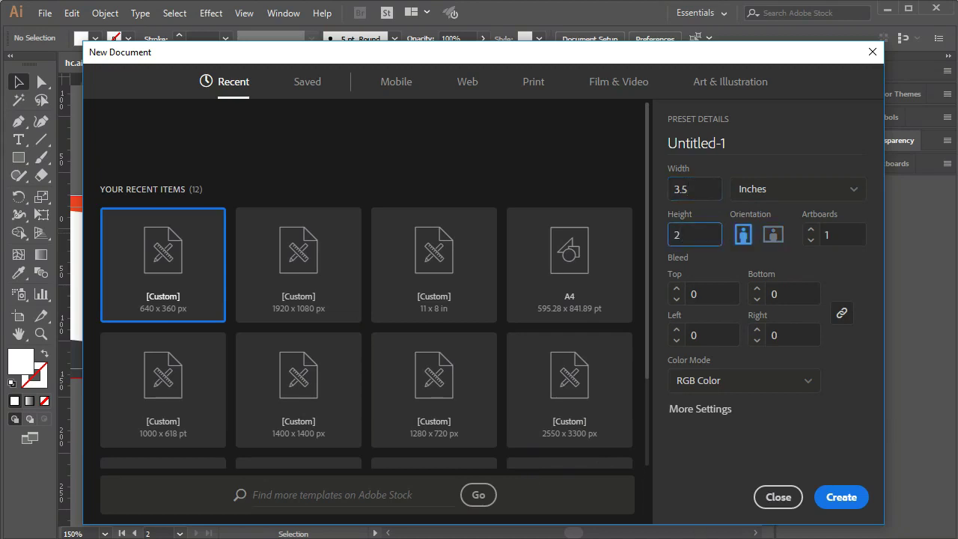
- Give it 2 artboards, 0.25 inch bleed and RGB Color, then create it
click(810, 229)
click(688, 302)
text(.125)
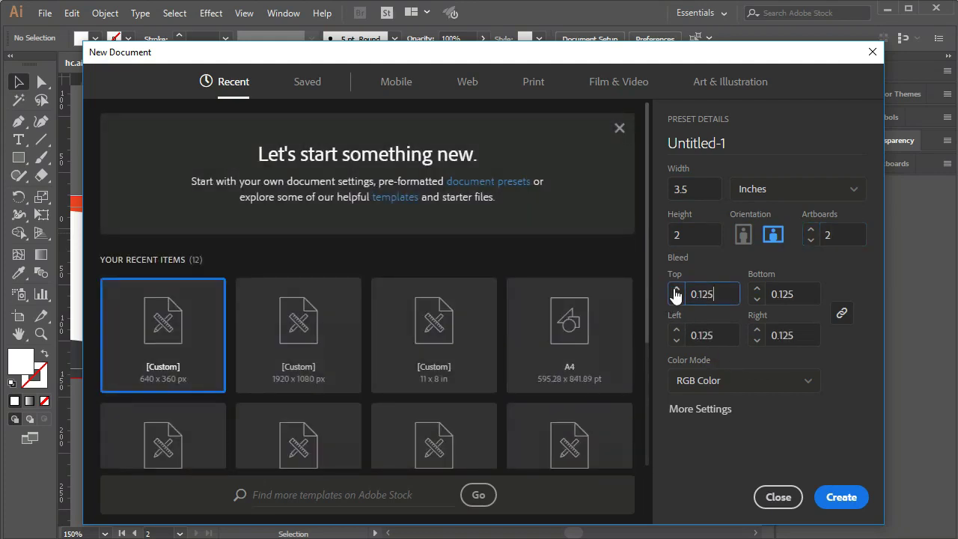
click(675, 299)
click(676, 289)
click(676, 290)
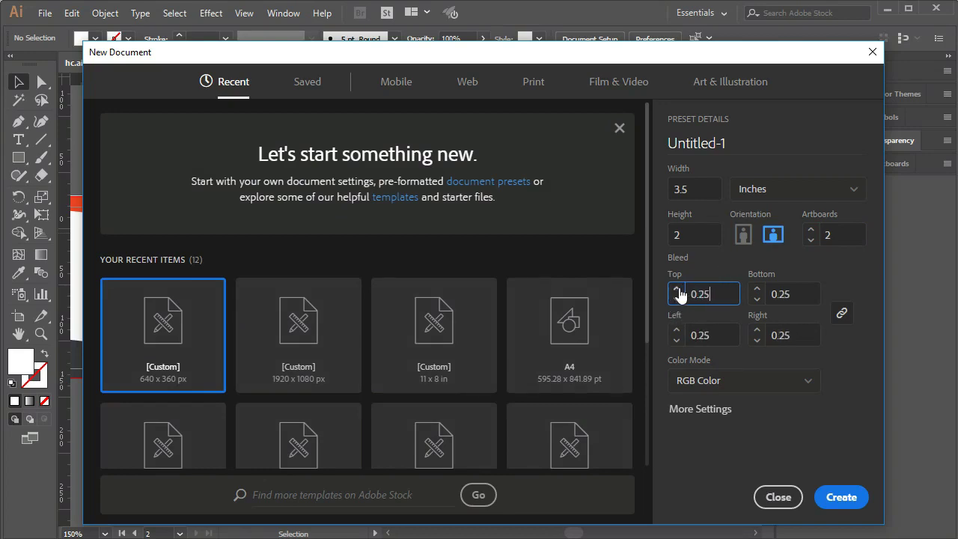
click(777, 386)
click(775, 405)
click(841, 503)
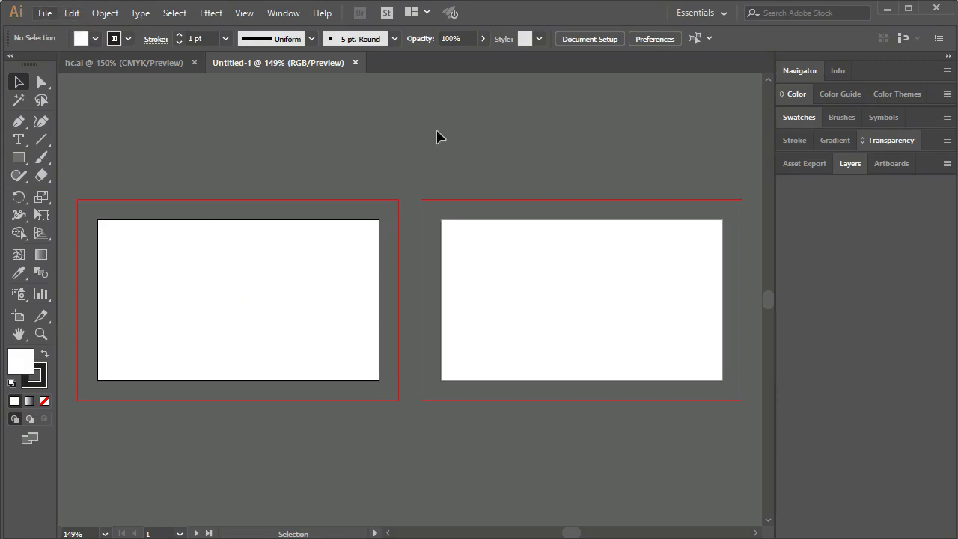
- Close Untitled-1 and create a replacement document with 0.125 inch bleed
click(354, 63)
click(45, 12)
click(320, 203)
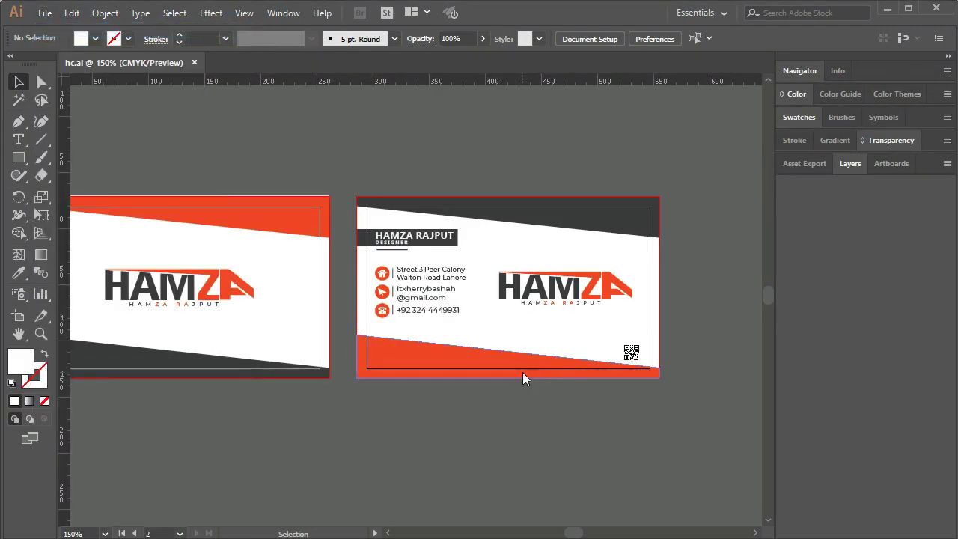
key(ctrl+n)
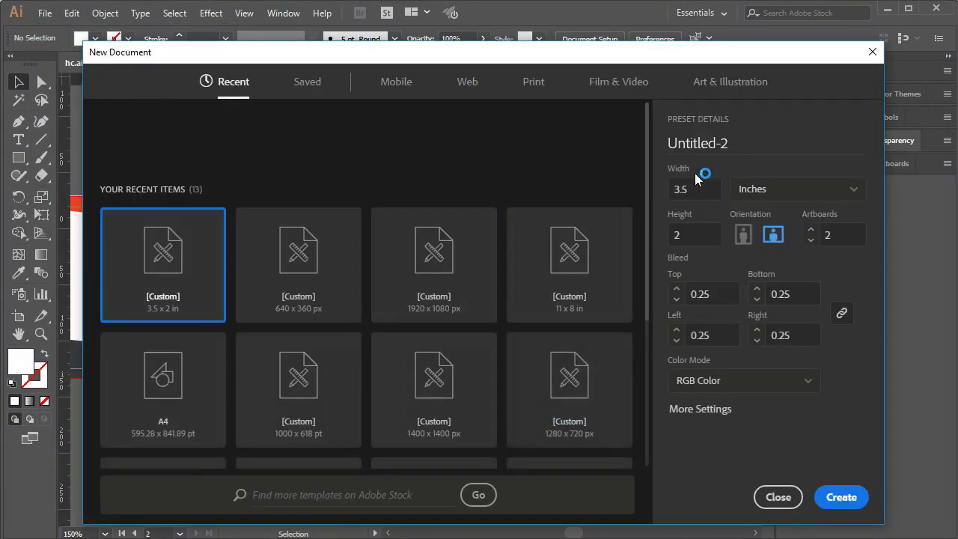
click(676, 299)
click(846, 503)
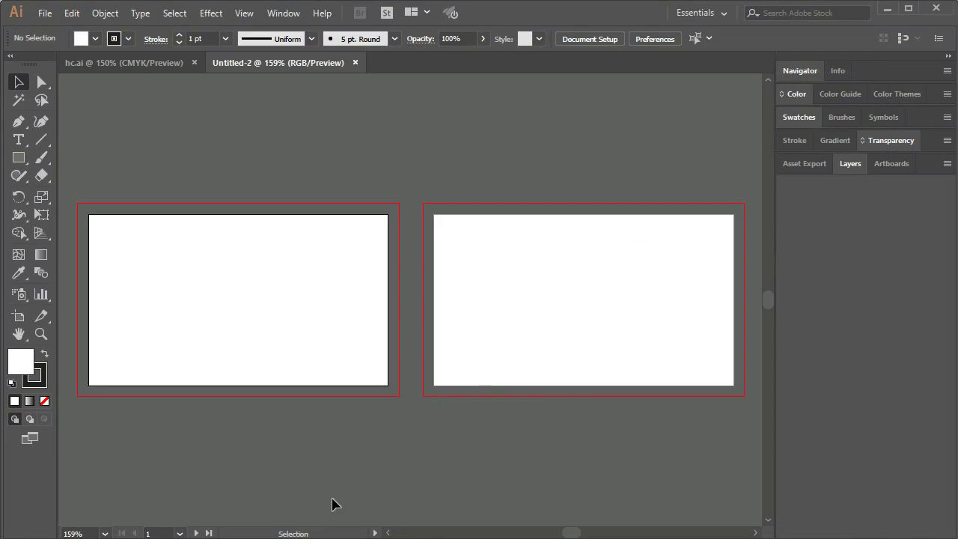
- Compare against the hc.ai card, then bring Untitled-2's second artboard into view
drag(219, 193, 531, 390)
click(140, 64)
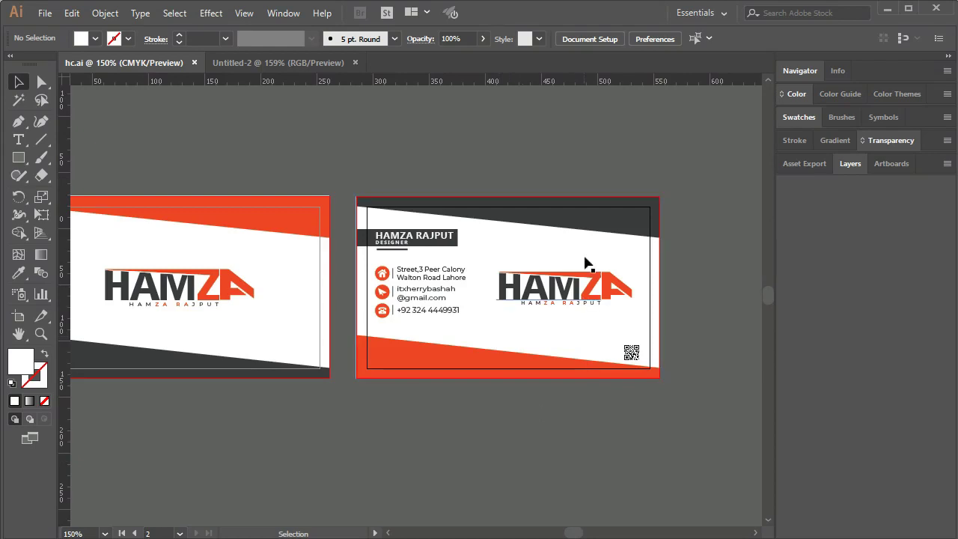
click(324, 62)
drag(544, 279, 401, 309)
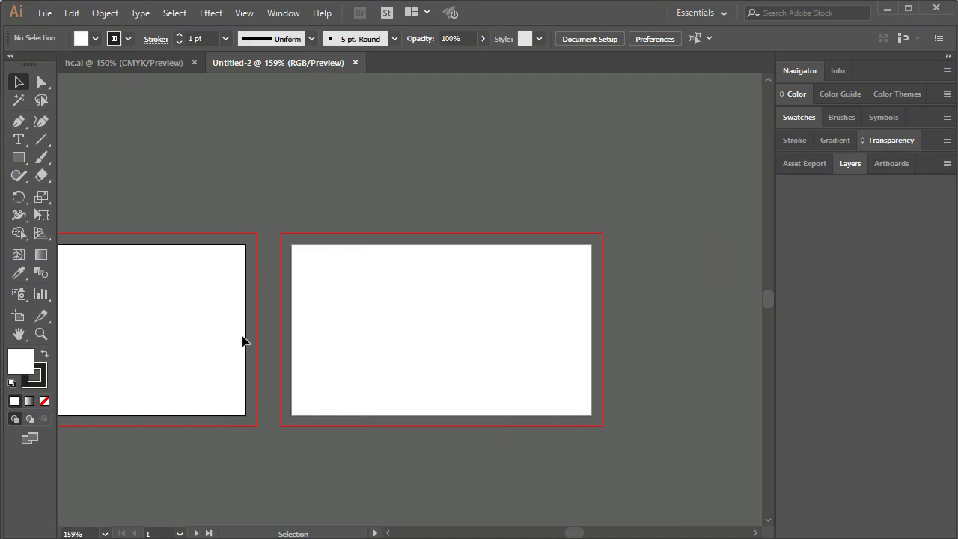
- Draw a closed slanted band shape across the second card's top bleed edge
key(p)
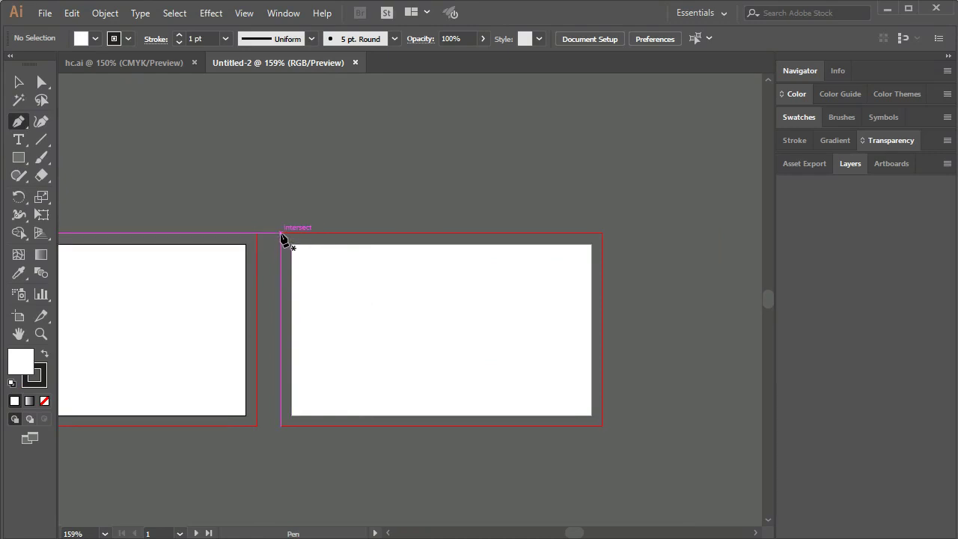
click(280, 233)
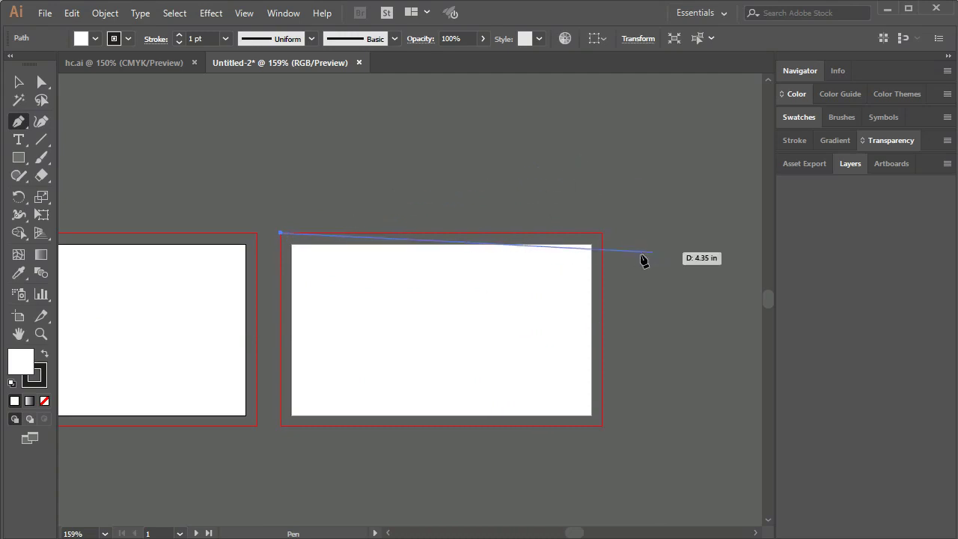
click(602, 233)
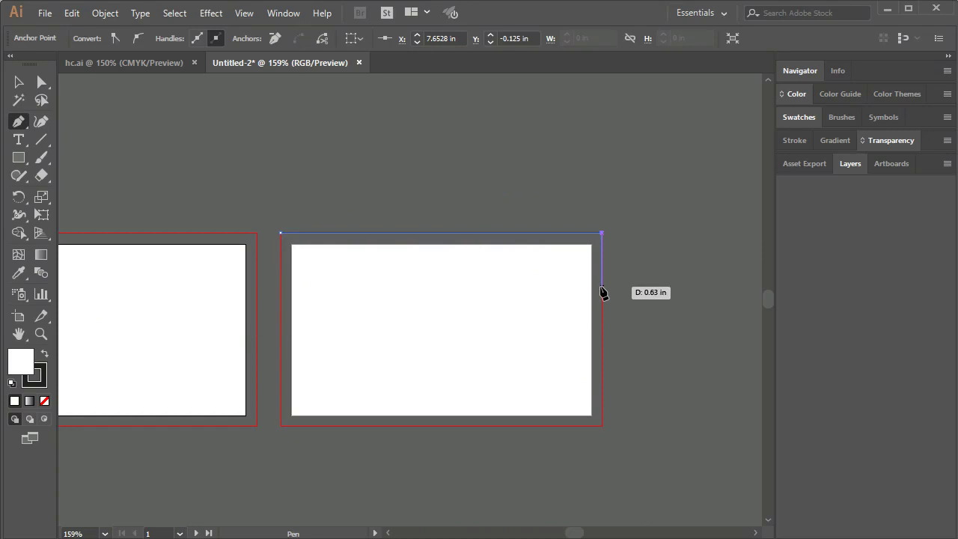
click(602, 286)
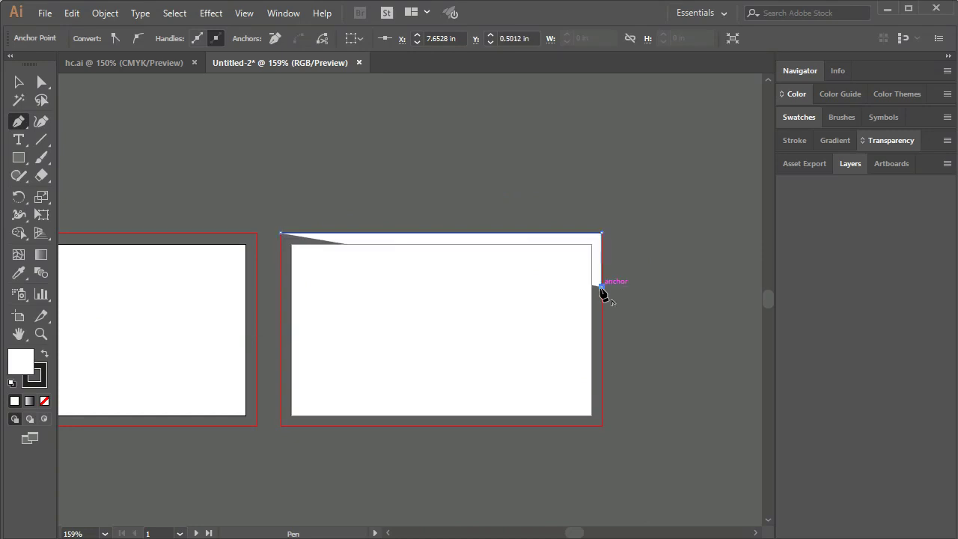
click(283, 250)
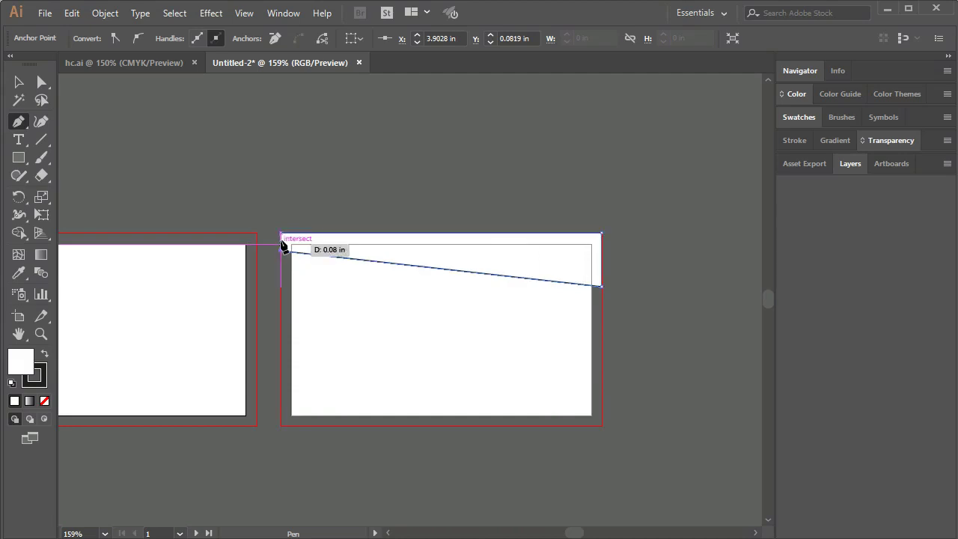
click(282, 233)
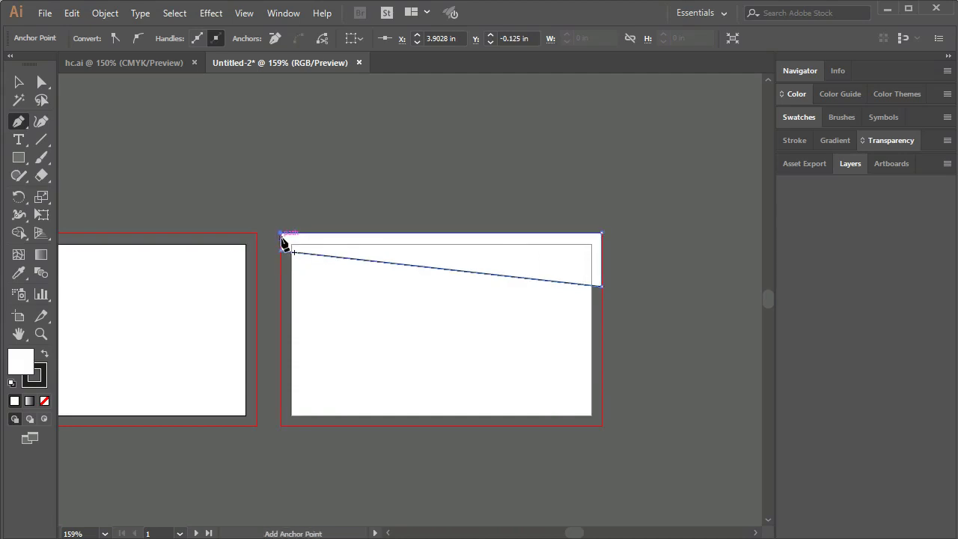
key(v)
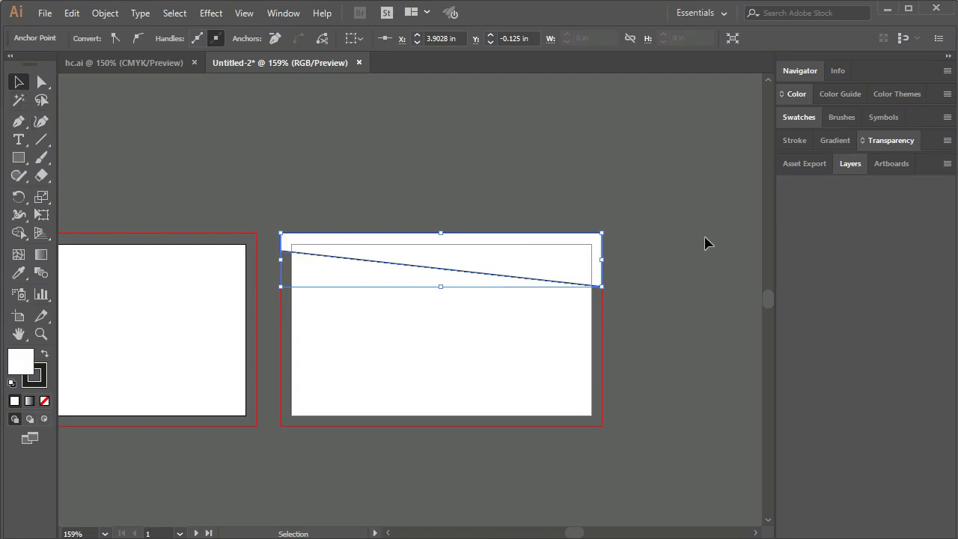
- Fill the slanted top band with black
click(796, 117)
click(827, 164)
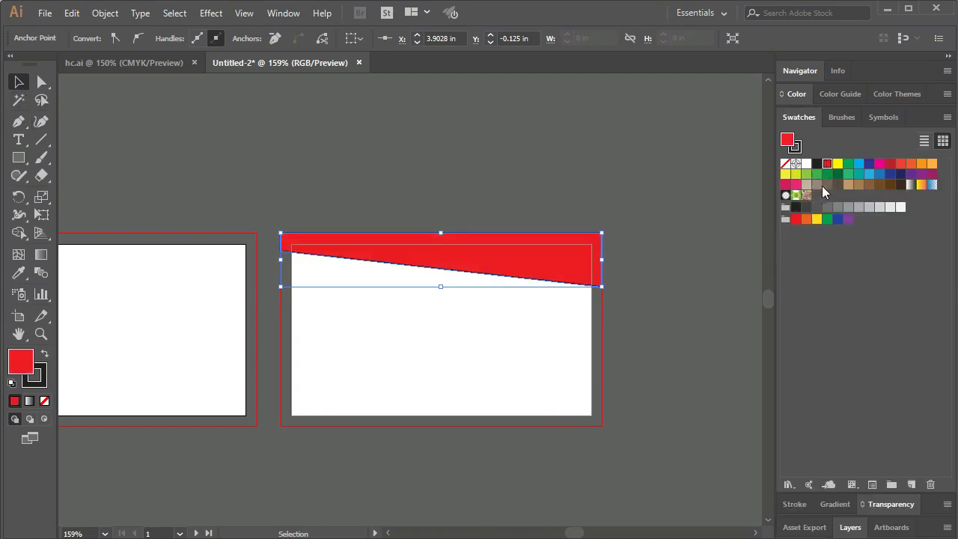
click(817, 165)
click(637, 267)
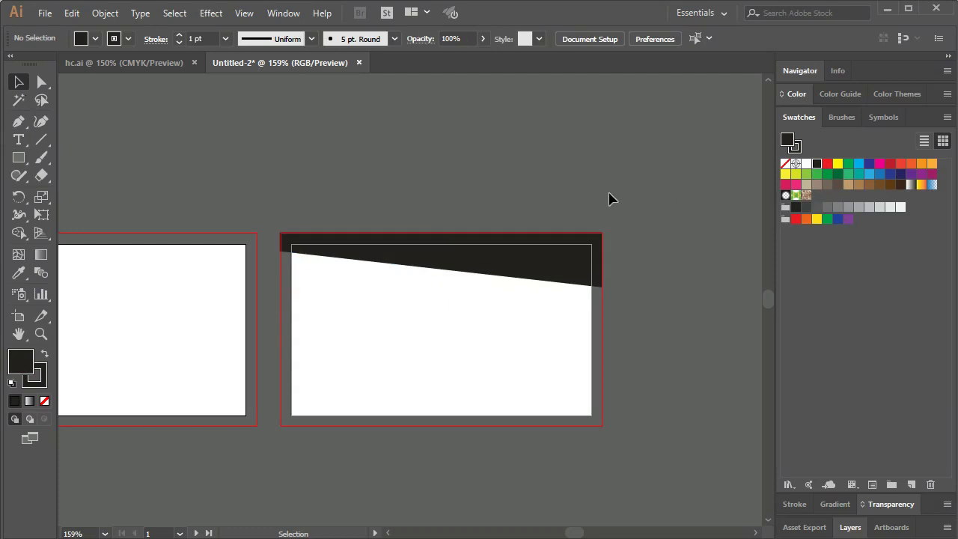
click(536, 269)
click(654, 348)
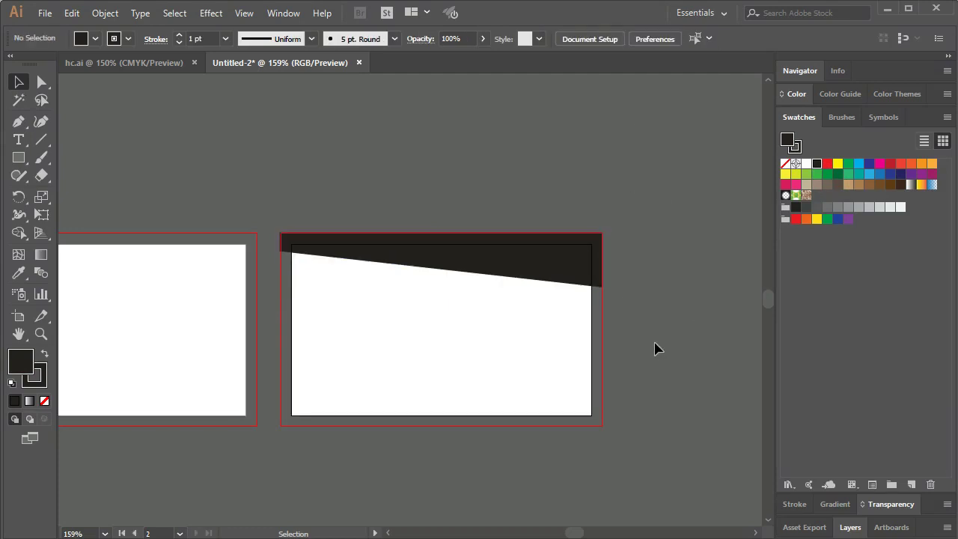
- Duplicate the black band lower down and reflect the copy horizontally
drag(566, 270, 555, 368)
right_click(529, 364)
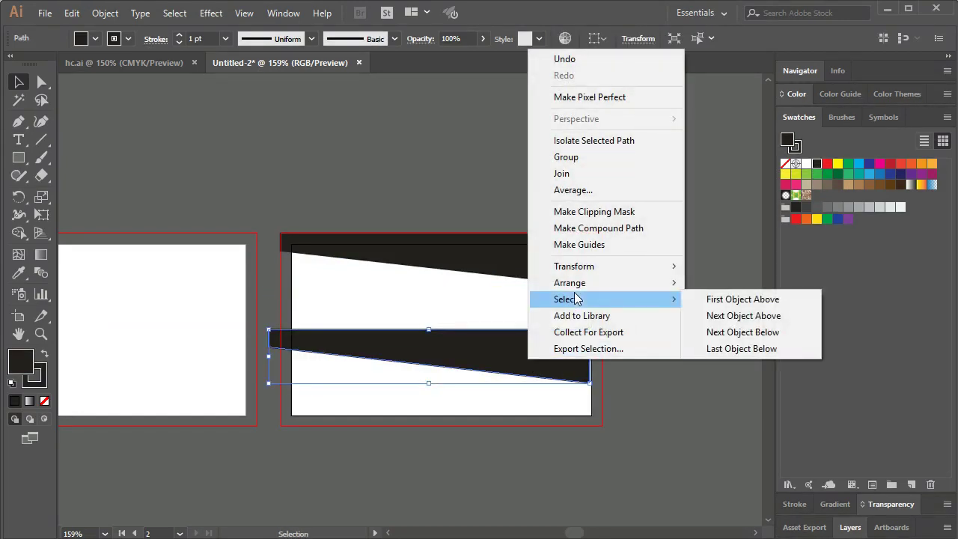
mouse_move(574, 266)
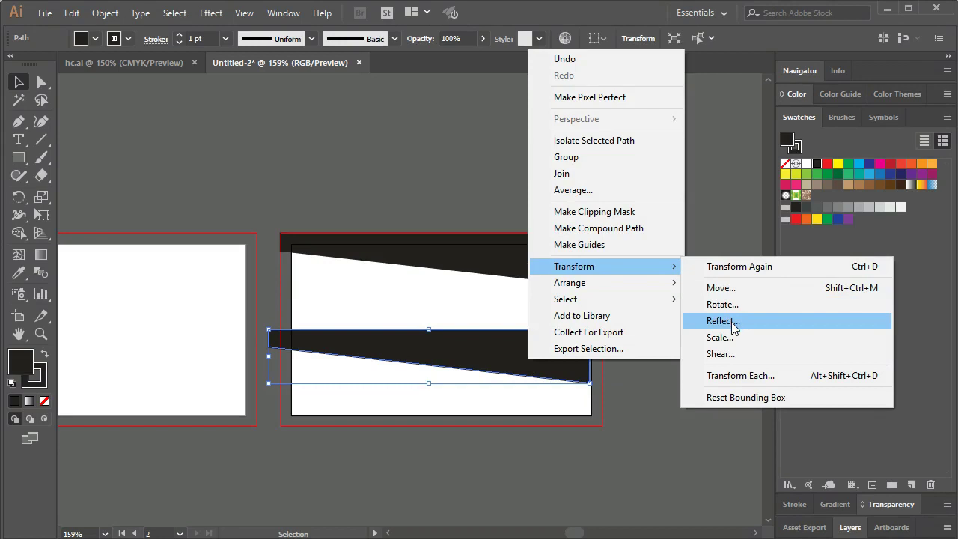
click(731, 322)
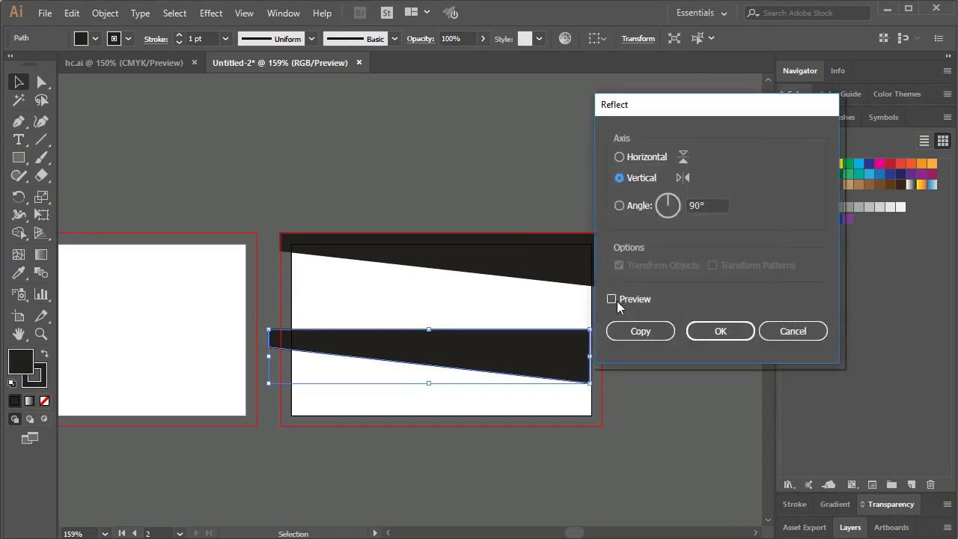
click(611, 298)
click(620, 158)
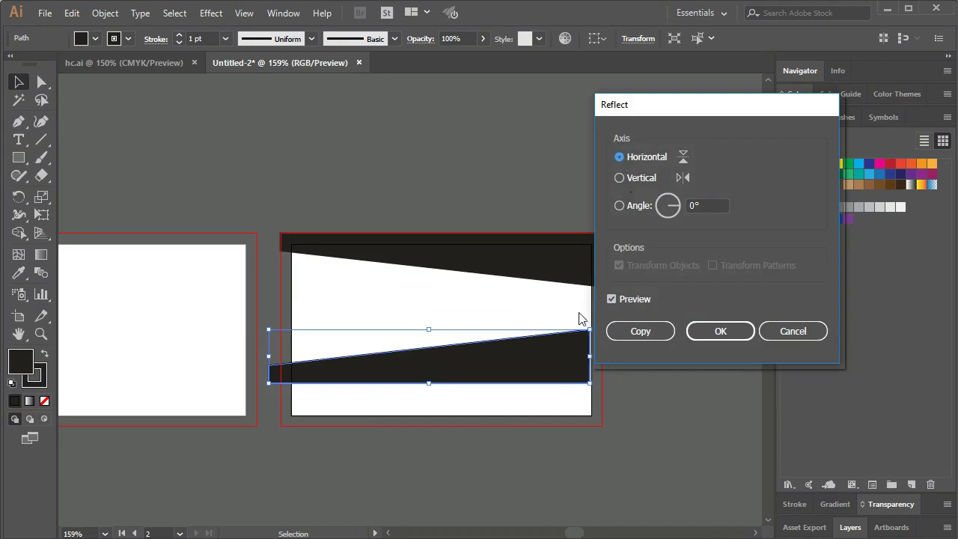
click(620, 206)
click(619, 178)
click(620, 157)
click(691, 333)
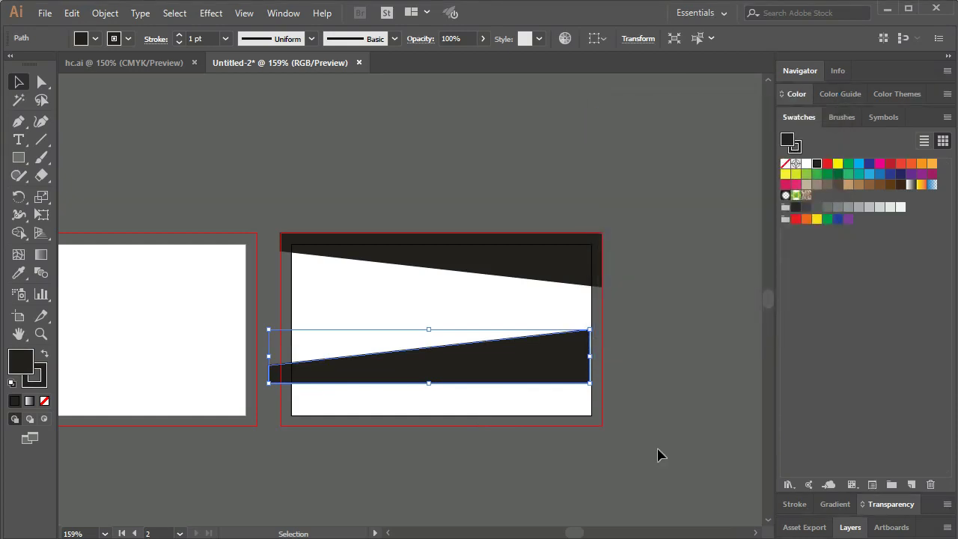
click(651, 453)
- Move the copy to the card's bottom edge and reflect it vertically
drag(493, 369, 508, 413)
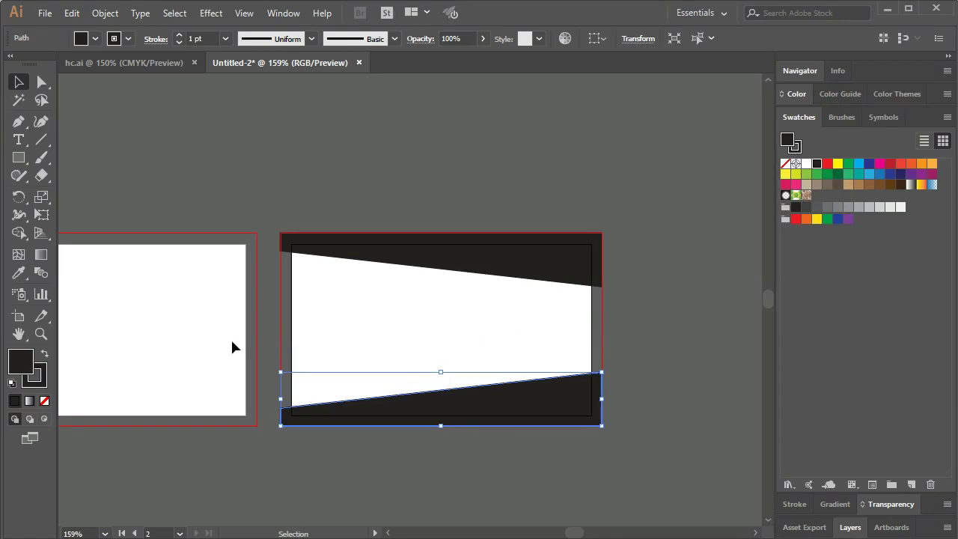
right_click(509, 416)
mouse_move(552, 332)
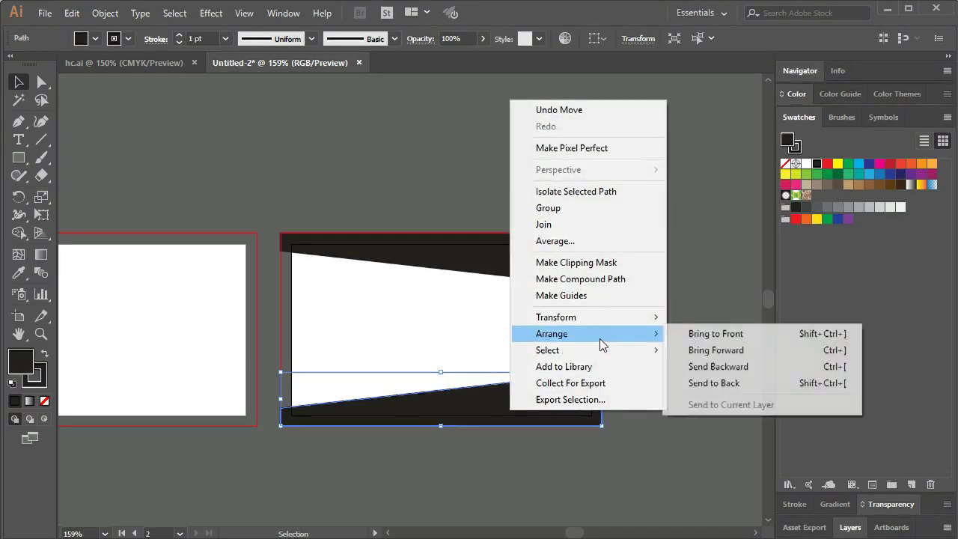
click(717, 374)
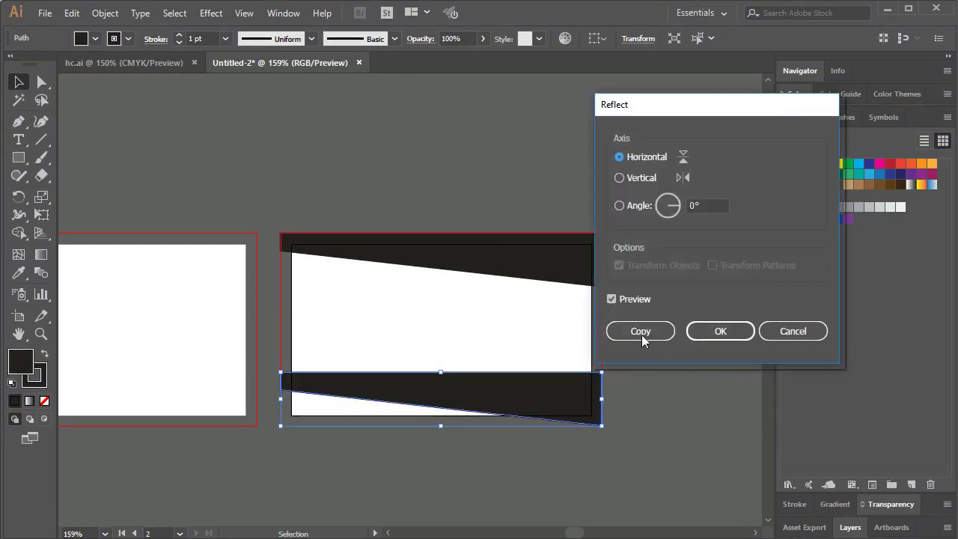
click(619, 180)
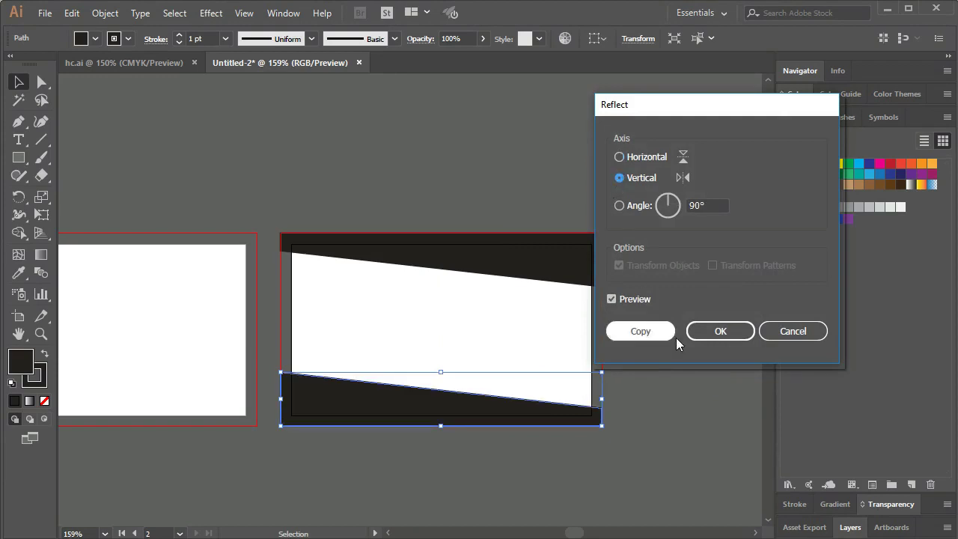
click(711, 329)
click(663, 405)
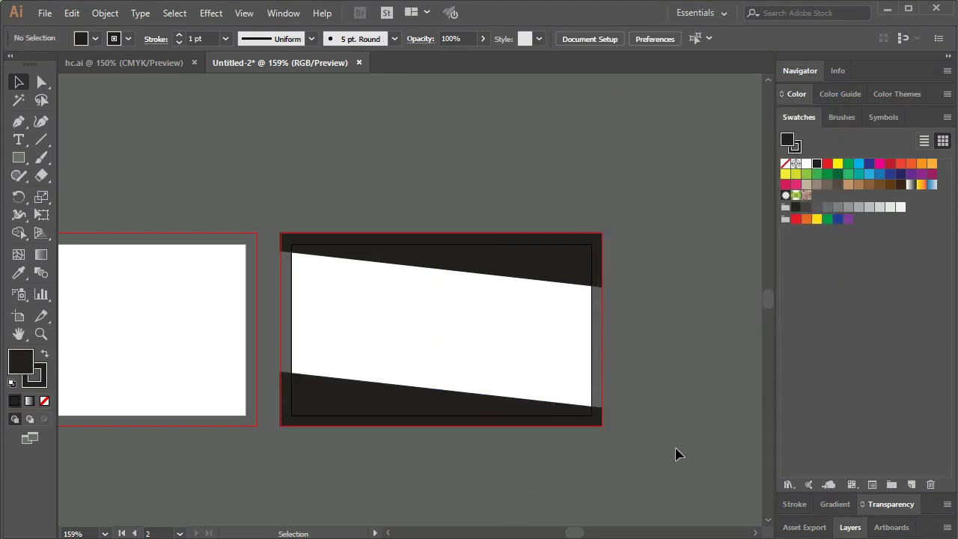
- Check the fill colour of the red bottom band on the hc.ai reference card
click(416, 424)
click(424, 441)
click(172, 63)
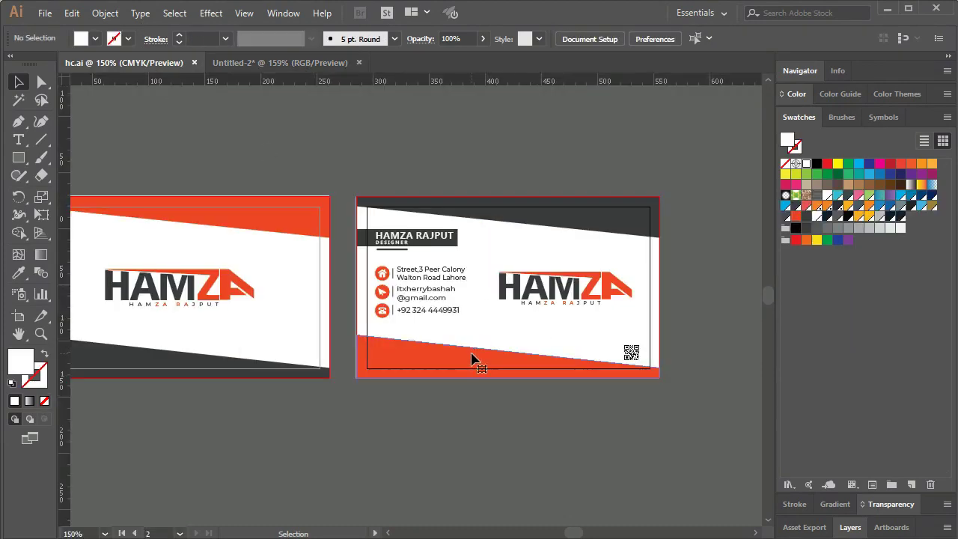
click(474, 357)
double_click(20, 362)
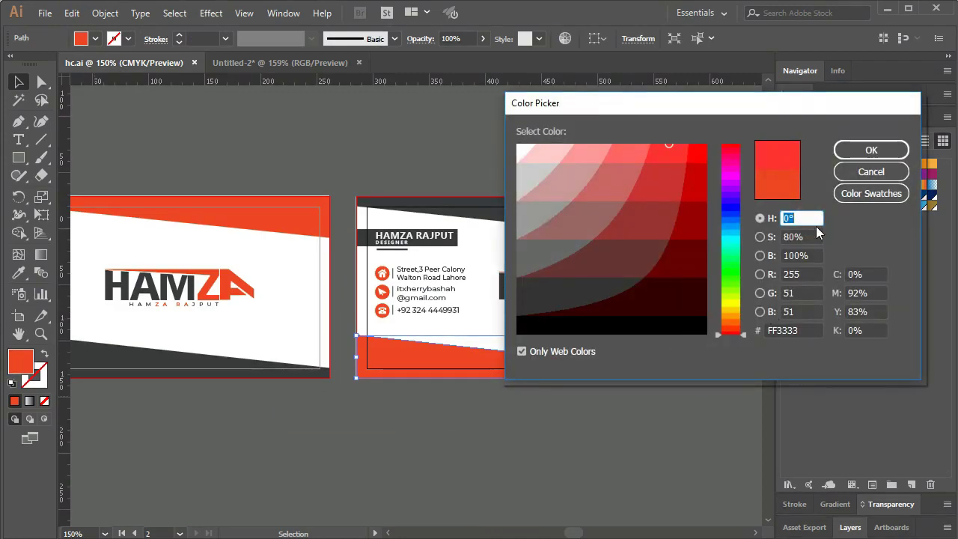
click(806, 330)
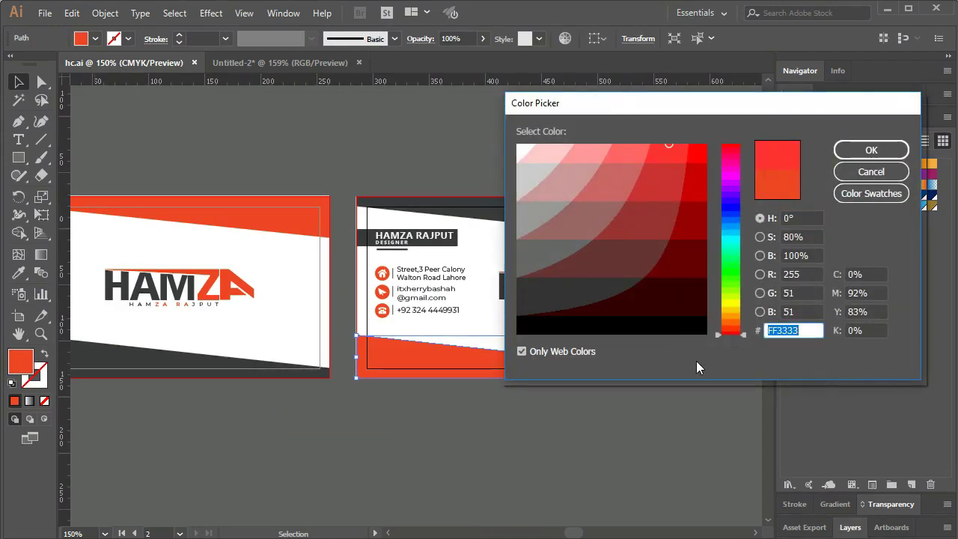
click(870, 171)
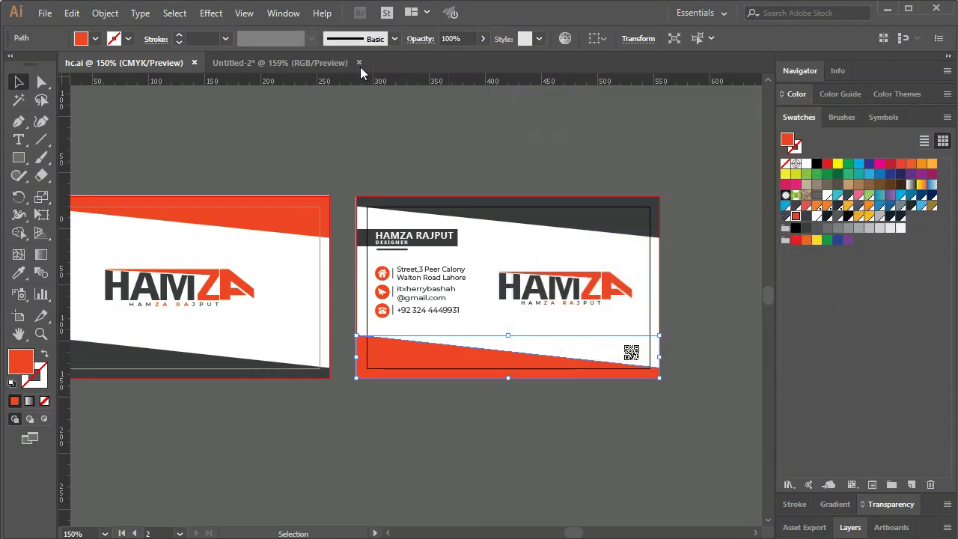
click(348, 65)
- Fill the bottom band with ff3333, with Only Web Colors turned off
click(332, 383)
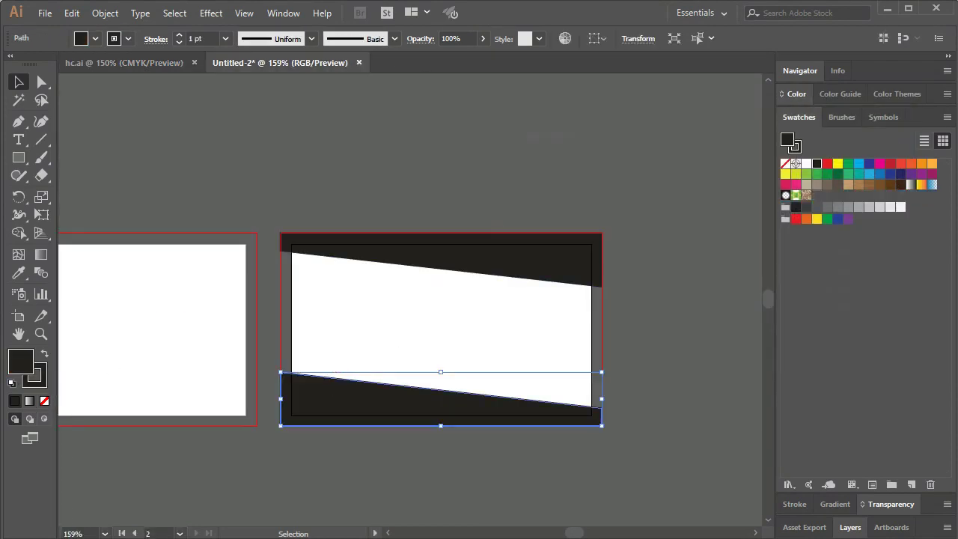
double_click(20, 366)
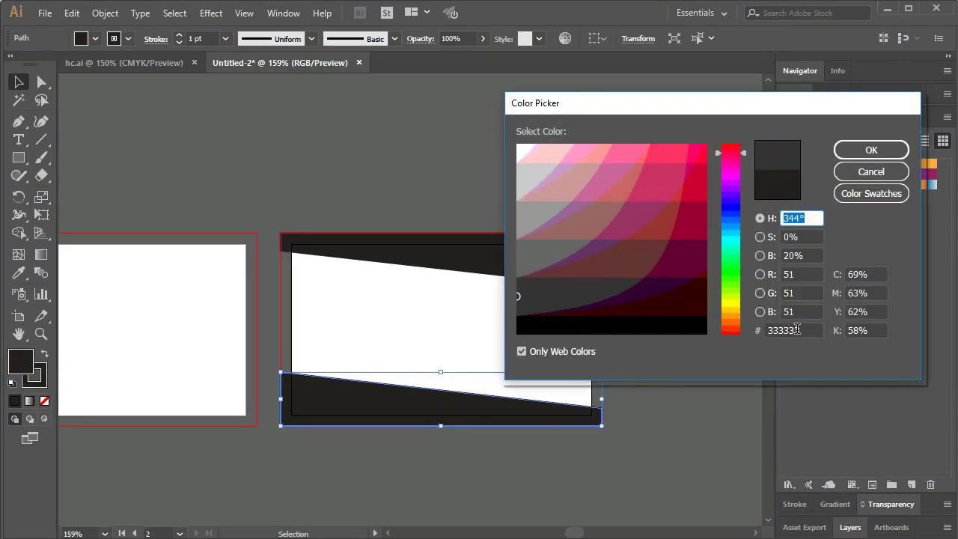
click(522, 352)
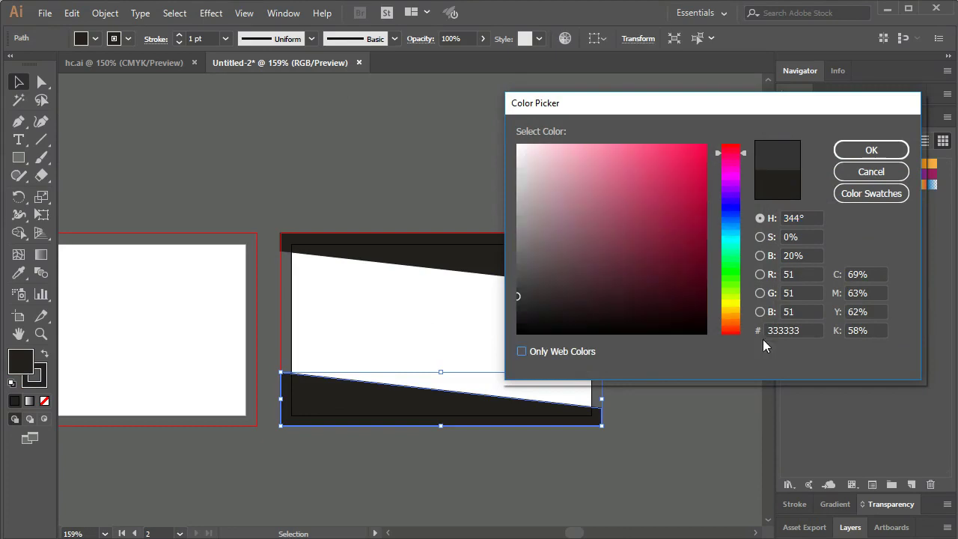
double_click(818, 329)
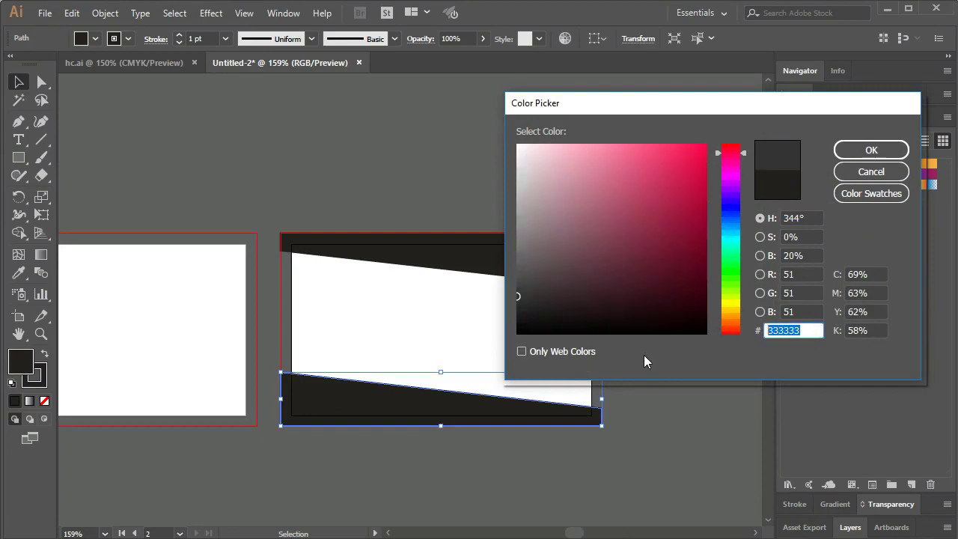
text(ff3333)
click(875, 151)
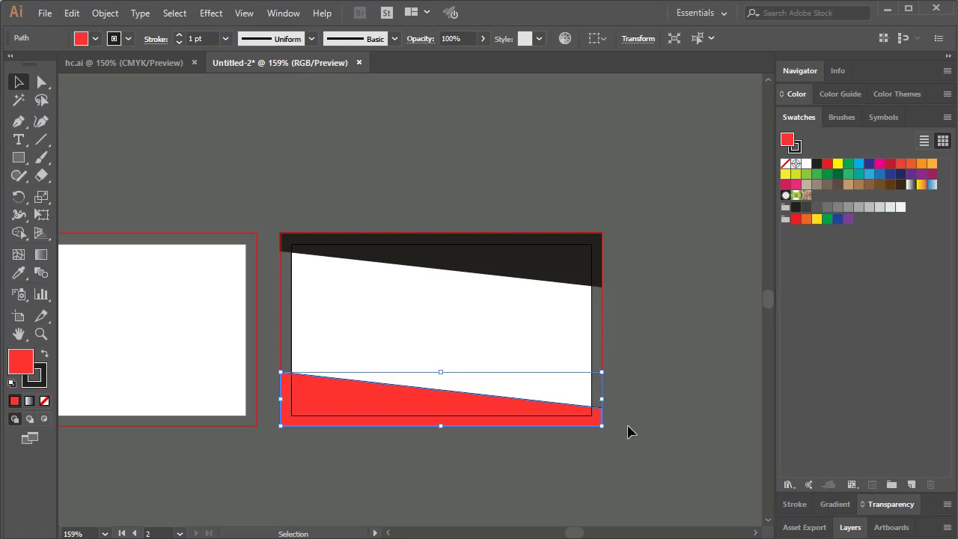
click(676, 395)
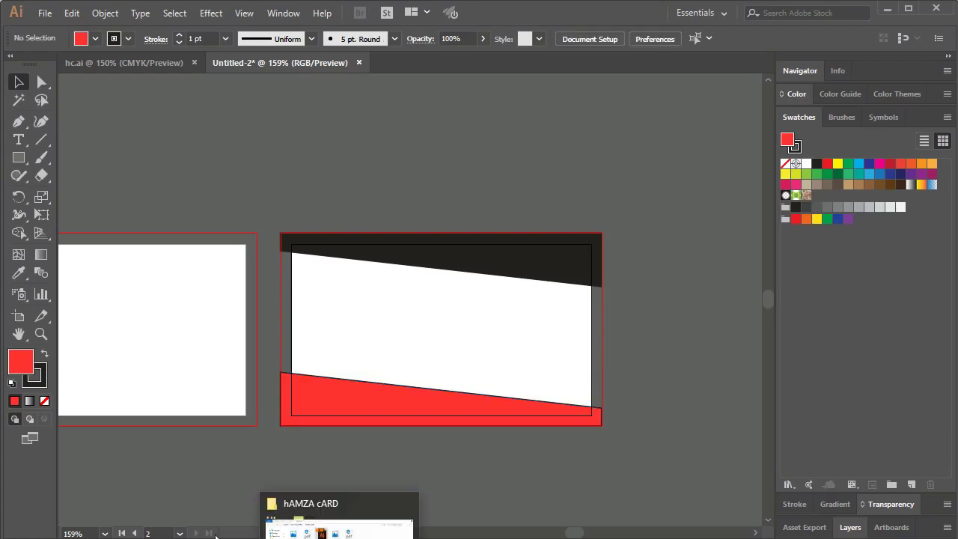
- Read the reference band's exact hex code, EF4623, from hc.ai
click(148, 60)
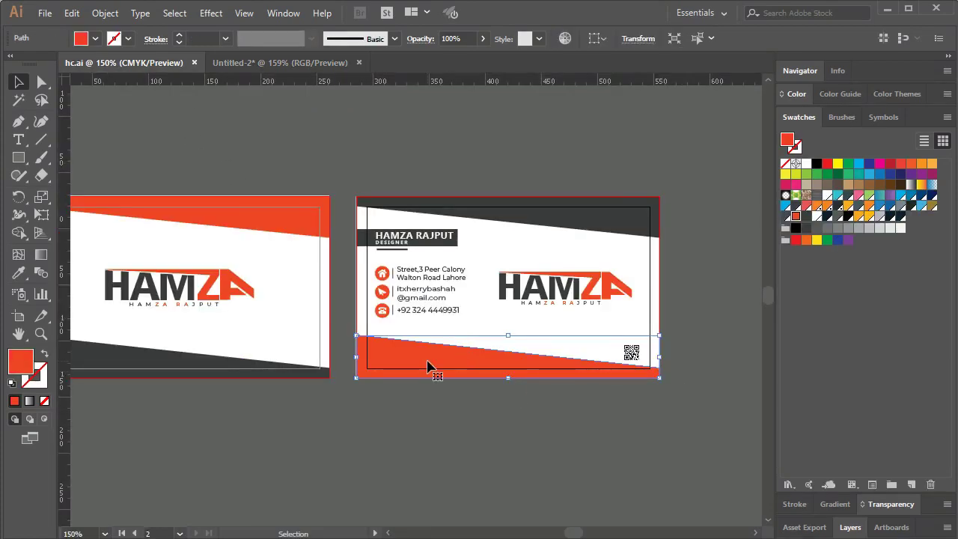
double_click(15, 369)
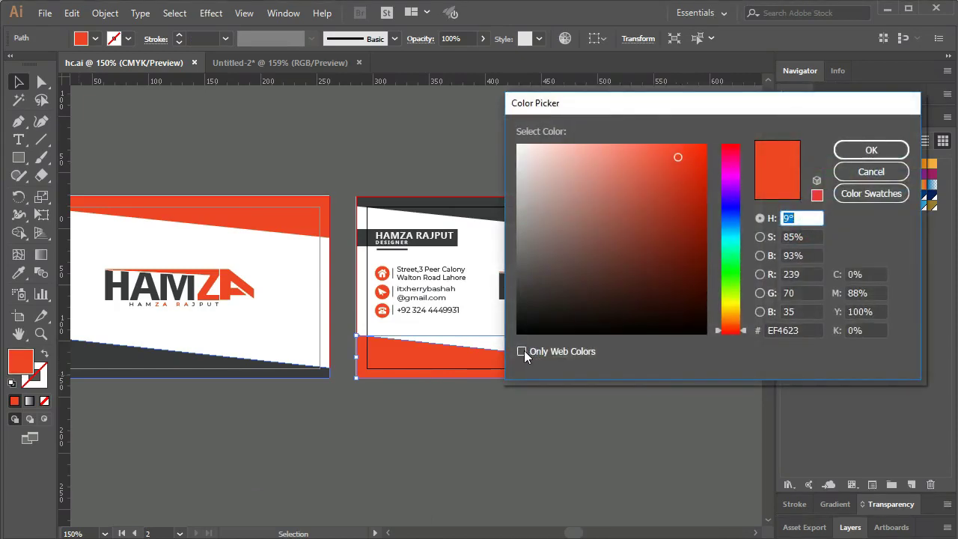
click(812, 333)
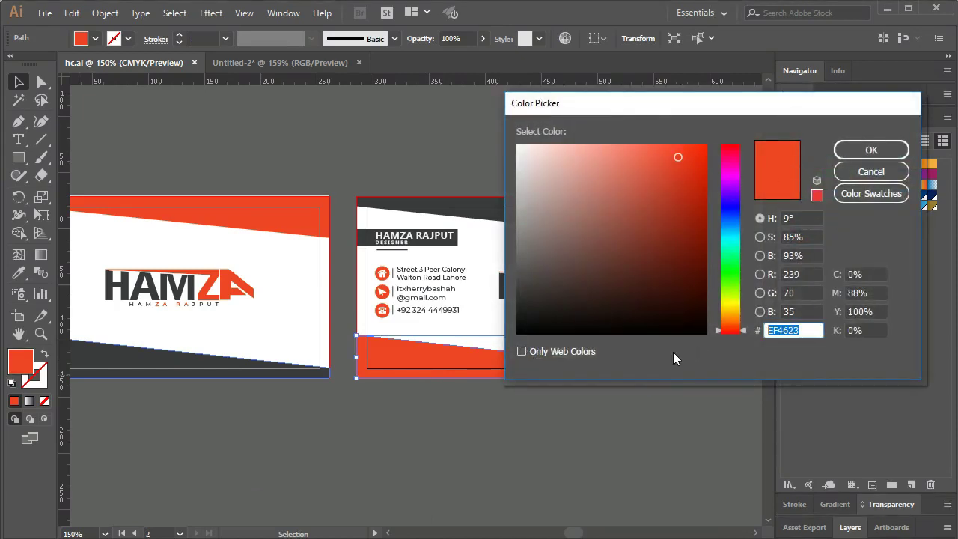
click(872, 172)
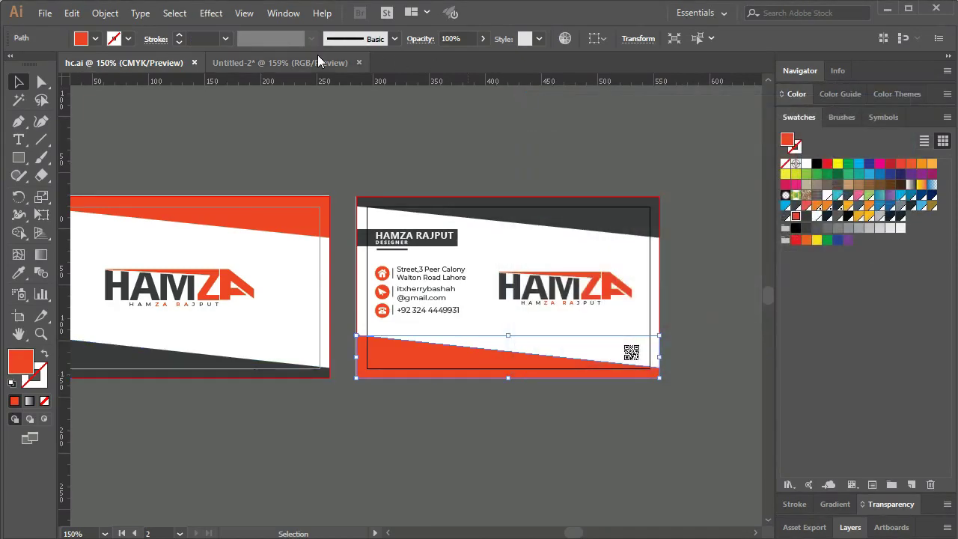
click(318, 60)
- Change the bottom band's fill to EF4623 and save it as a swatch
click(411, 417)
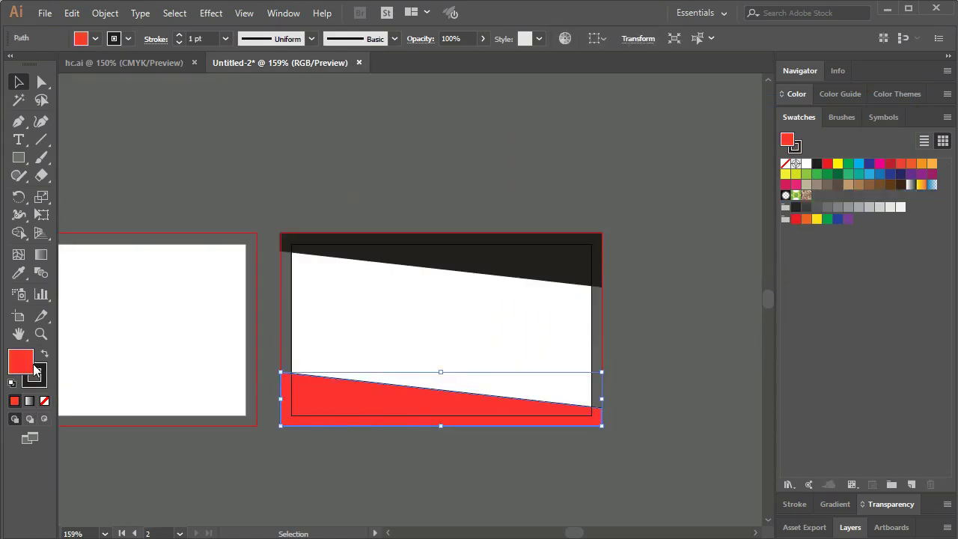
double_click(33, 366)
click(813, 329)
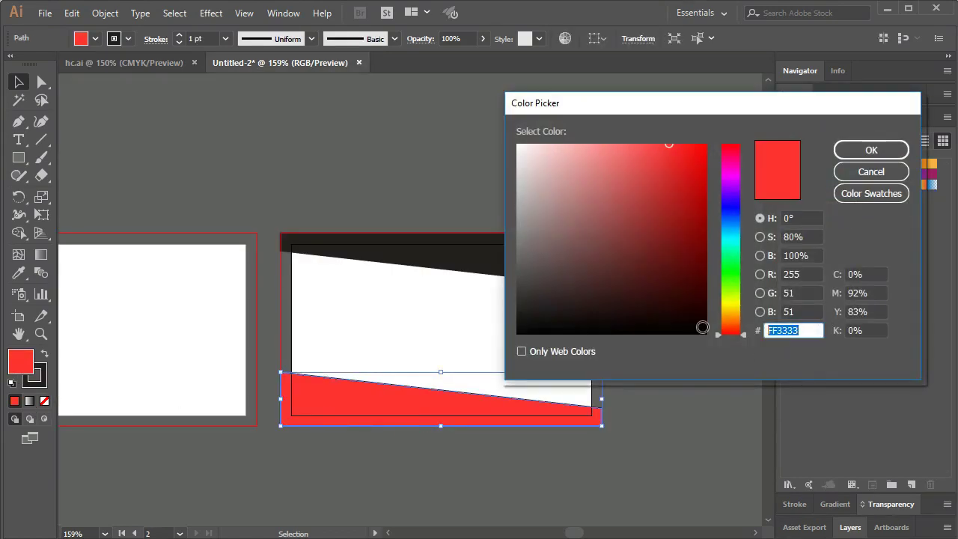
text(EF4623)
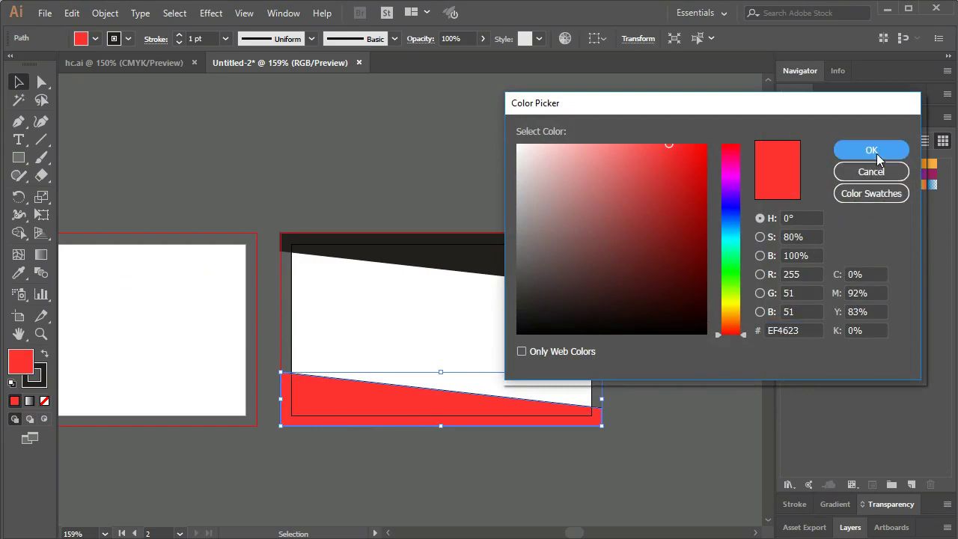
click(871, 150)
click(678, 354)
drag(15, 375, 819, 213)
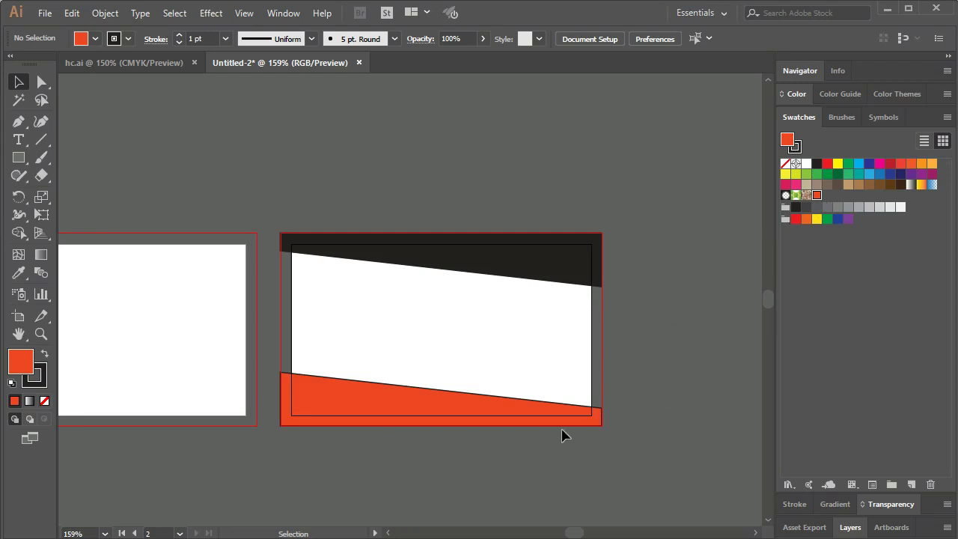
- Set the stroke to None on both the black top band and red bottom band
click(494, 254)
key(x)
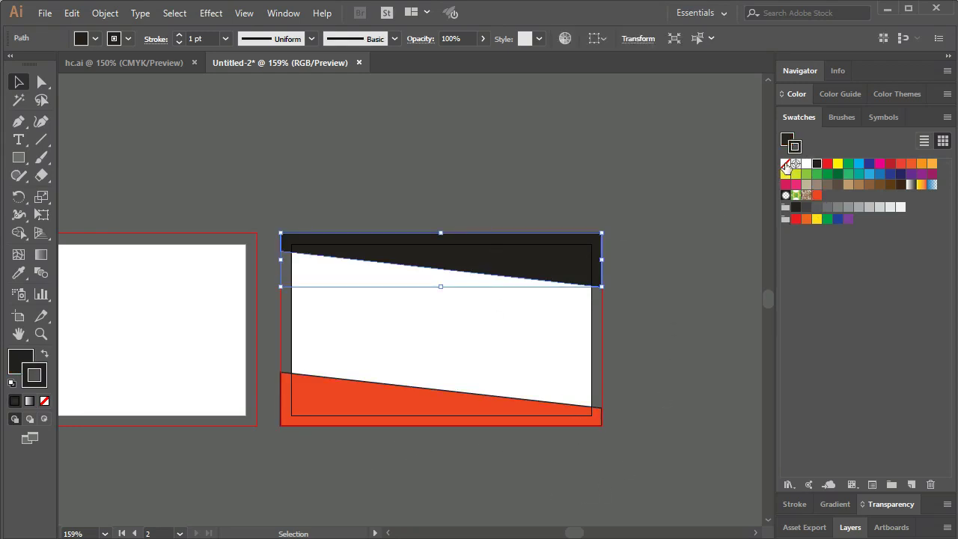
click(784, 163)
key(x)
click(481, 456)
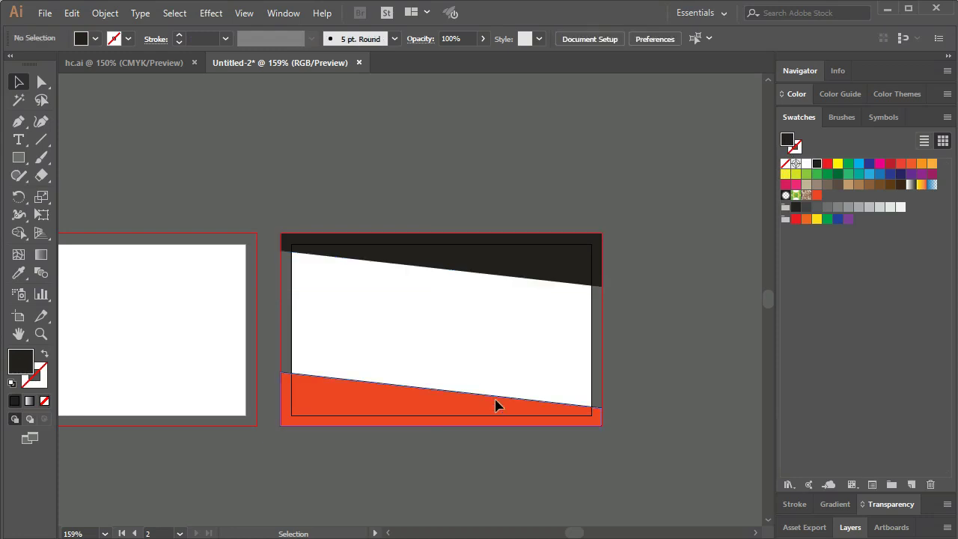
click(495, 404)
key(x)
click(785, 163)
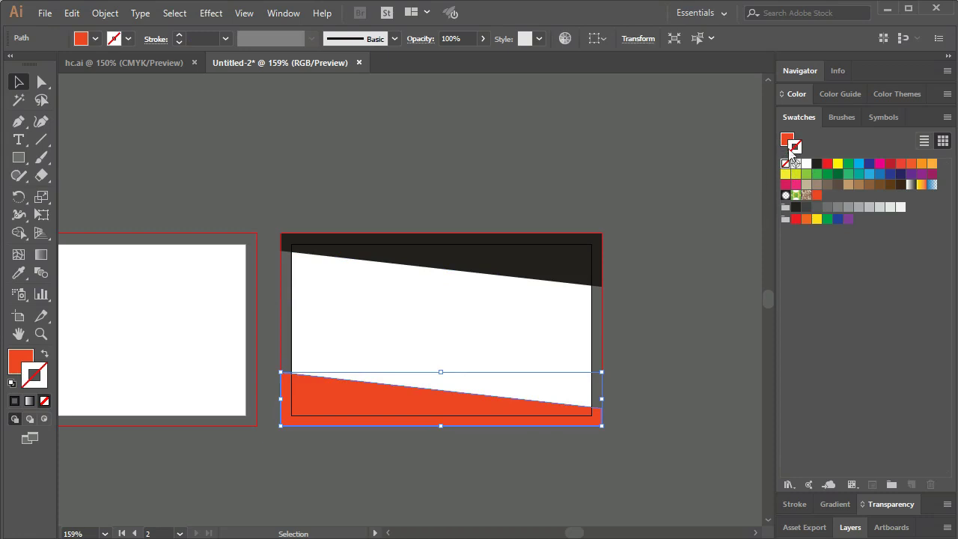
click(787, 139)
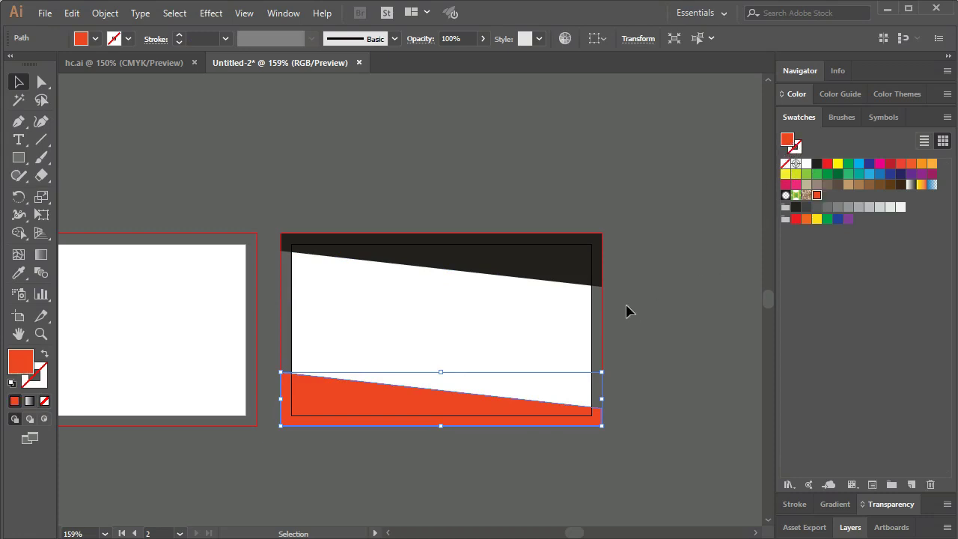
click(648, 228)
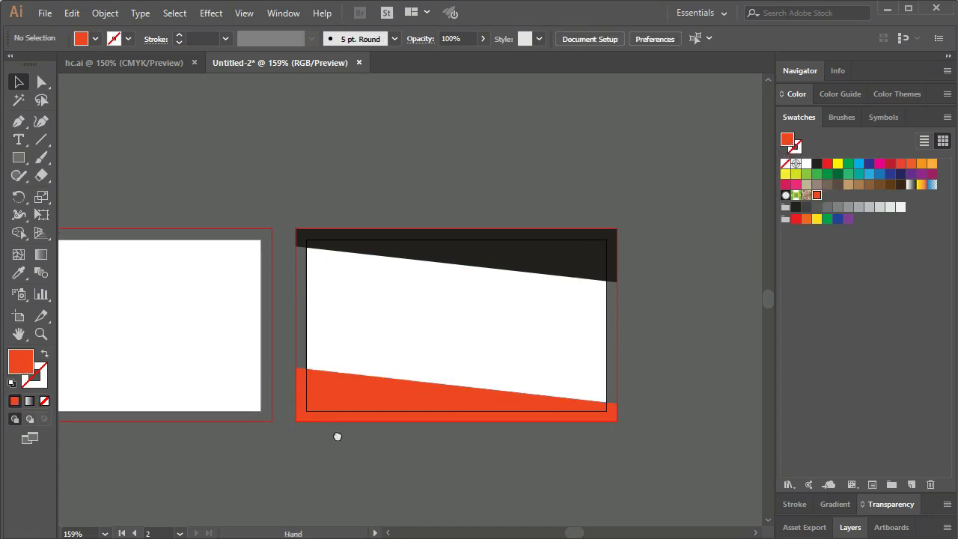
- Alt-drag copies of both bands onto the left artboard
scroll(336, 436, left, 5)
click(683, 225)
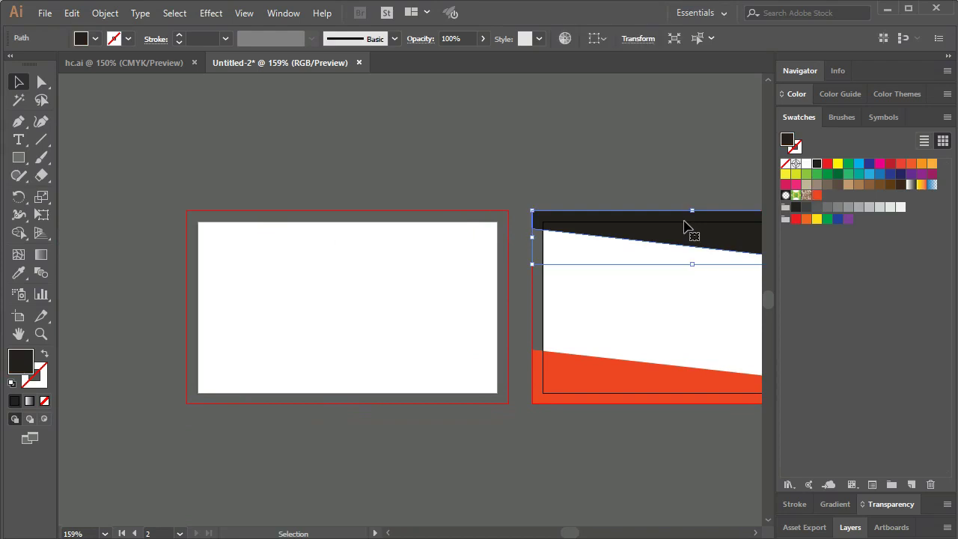
shift+click(594, 374)
mouse_move(584, 376)
mouse_down()
mouse_move(338, 362)
mouse_move(241, 374)
mouse_up()
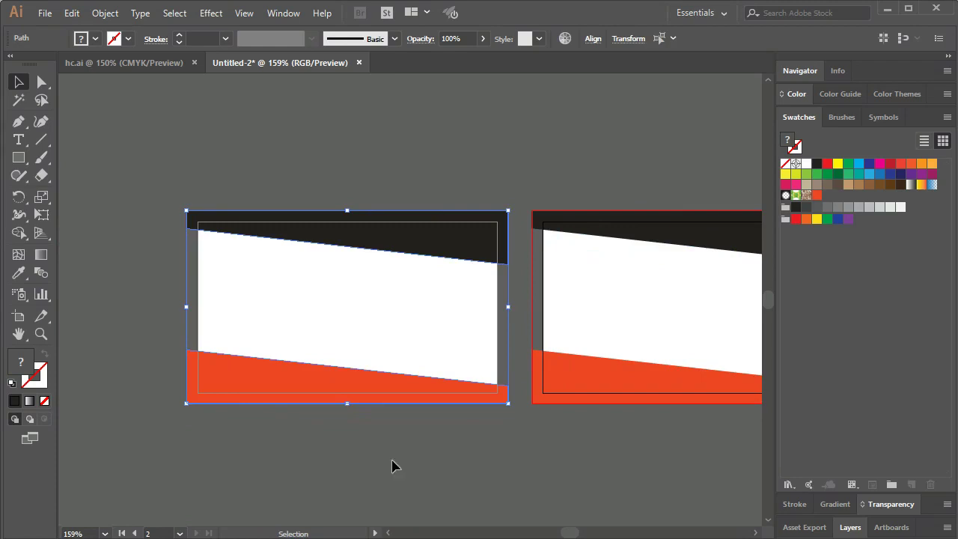
click(525, 521)
mouse_move(614, 469)
mouse_down()
mouse_move(486, 457)
mouse_move(461, 428)
mouse_up()
- Draw a white-filled rectangle covering the right card in Untitled-2
click(112, 63)
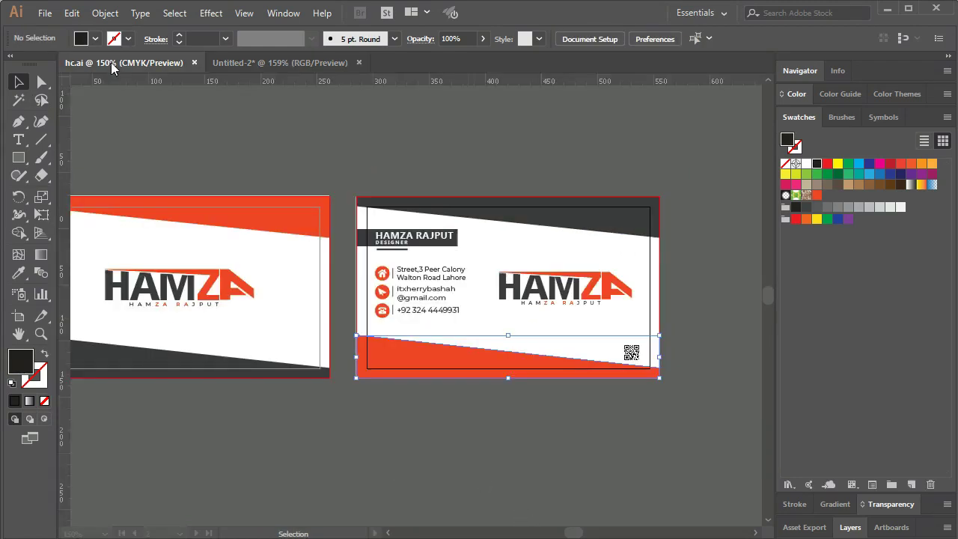
click(393, 353)
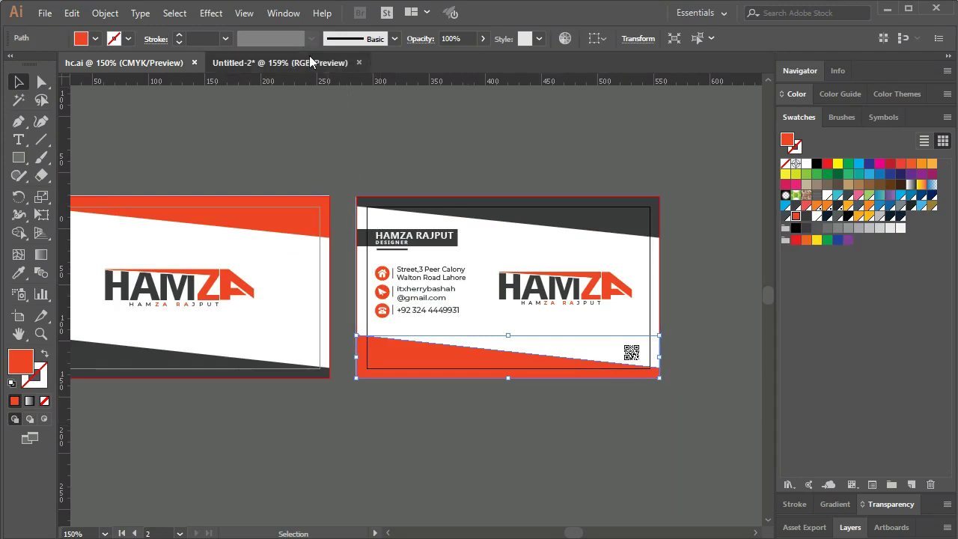
click(280, 63)
click(19, 158)
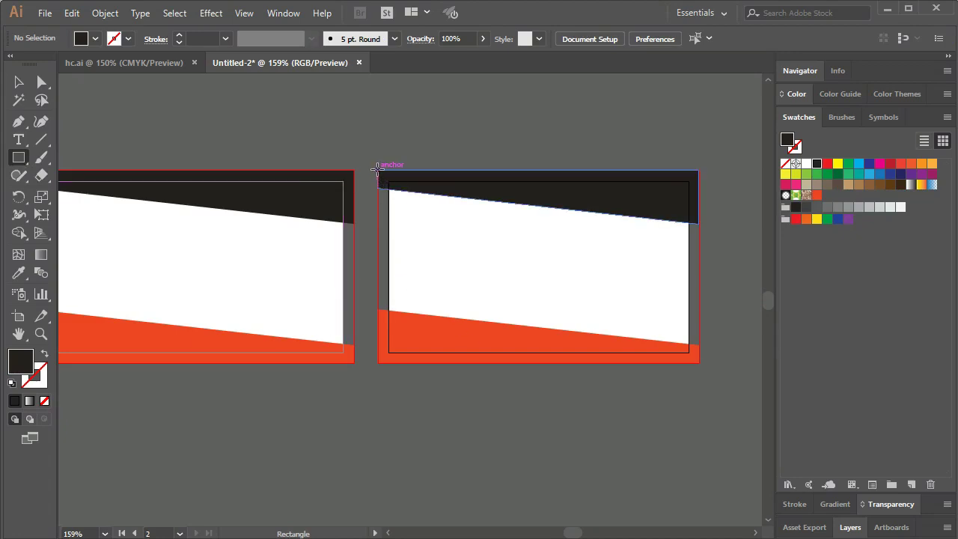
drag(377, 170, 699, 362)
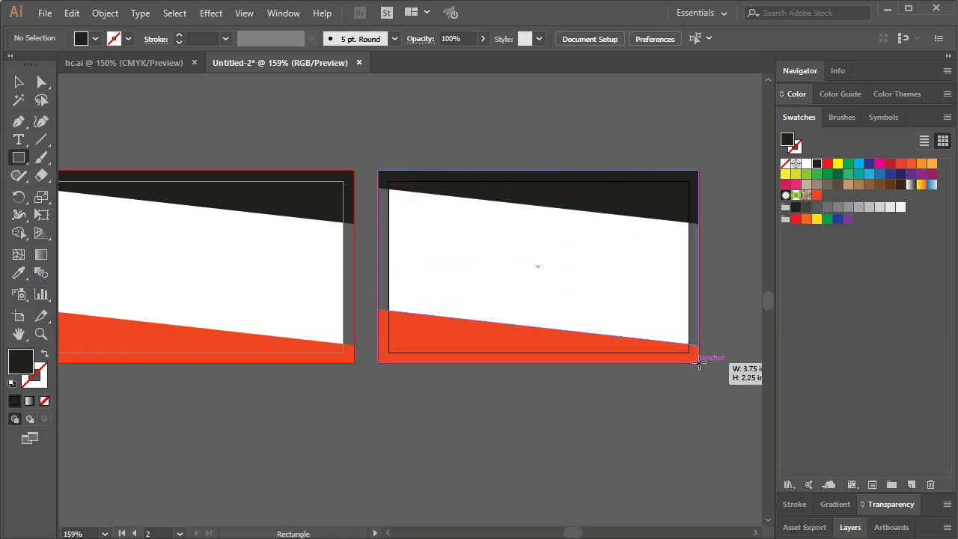
drag(699, 362, 699, 362)
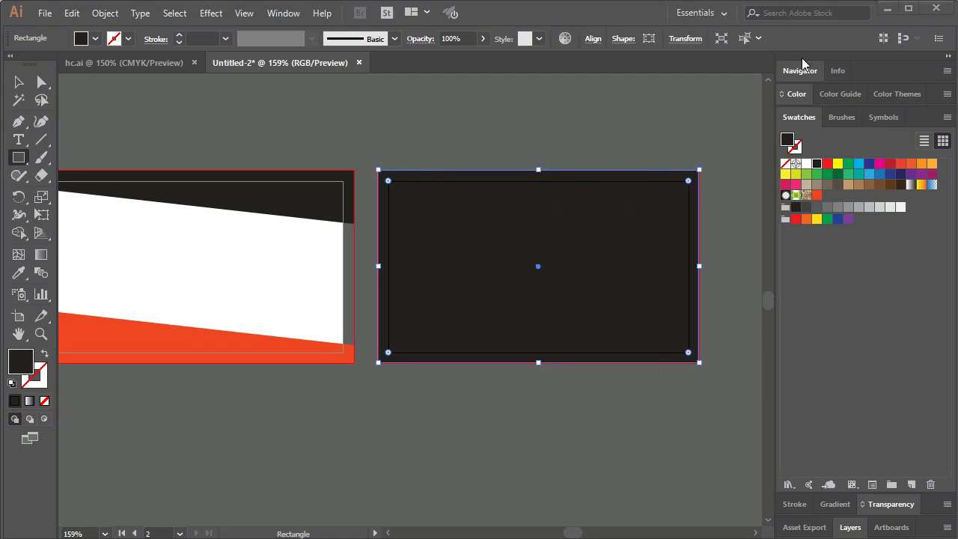
click(806, 174)
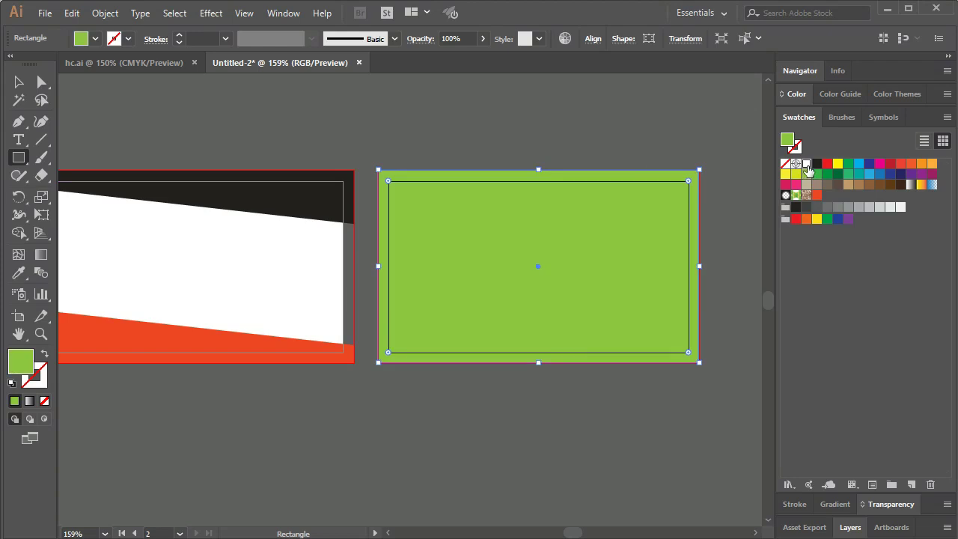
- Send the white rectangle to the back, behind the bands
click(19, 82)
click(391, 107)
click(493, 307)
click(558, 372)
click(521, 307)
right_click(454, 242)
mouse_move(493, 471)
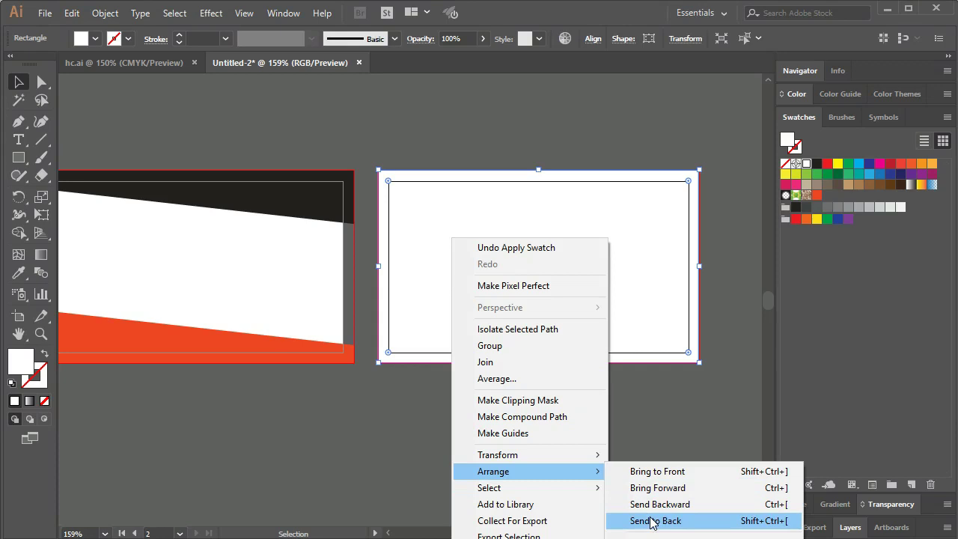
click(652, 520)
click(610, 445)
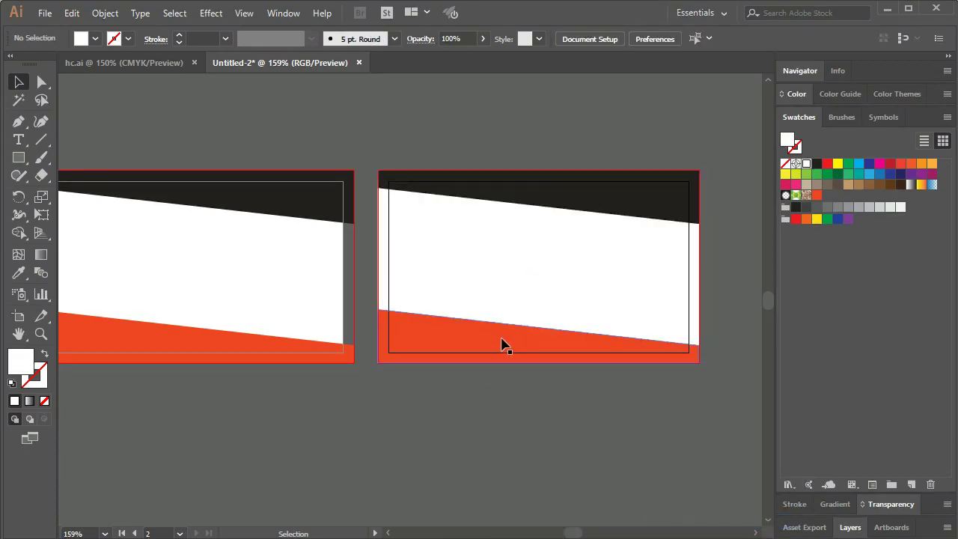
- Copy the white background onto the left card and return to hc.ai
key(space)
drag(436, 332, 561, 320)
drag(515, 325, 507, 329)
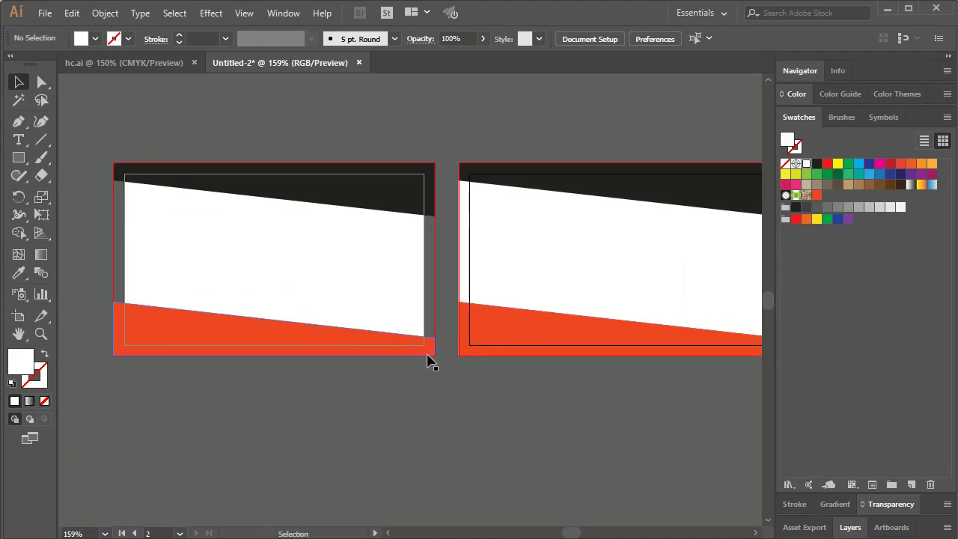
mouse_move(524, 271)
mouse_down()
mouse_move(343, 297)
mouse_move(187, 278)
mouse_up()
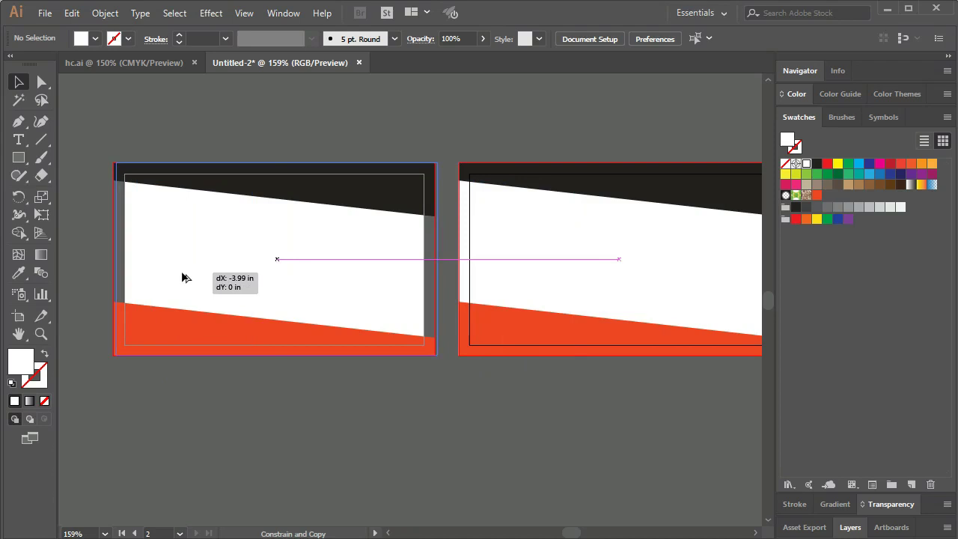
drag(187, 277, 185, 276)
click(320, 459)
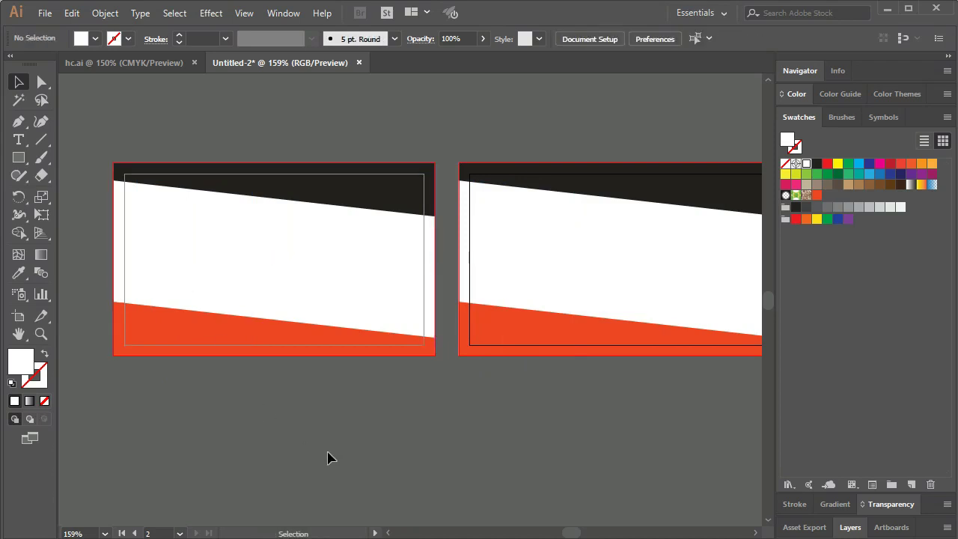
mouse_move(542, 404)
mouse_down()
mouse_move(451, 404)
mouse_move(419, 417)
mouse_up()
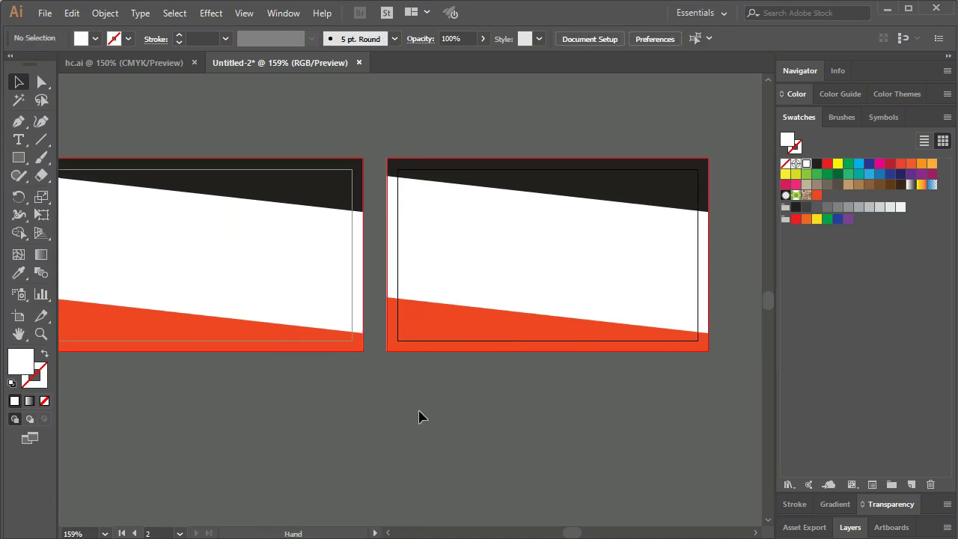
click(179, 59)
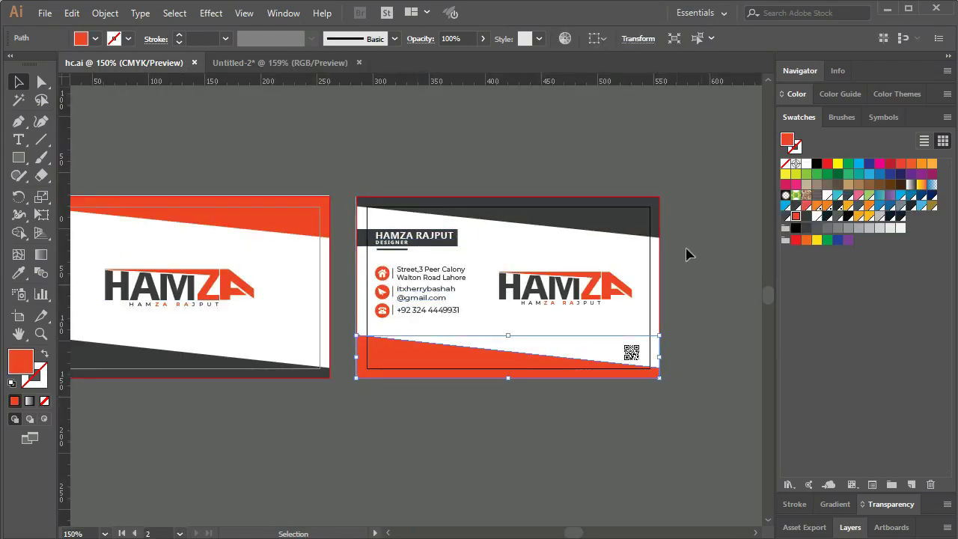
- Shorten the dark top band and reduce the white shape's height on Untitled-2
click(335, 62)
click(582, 195)
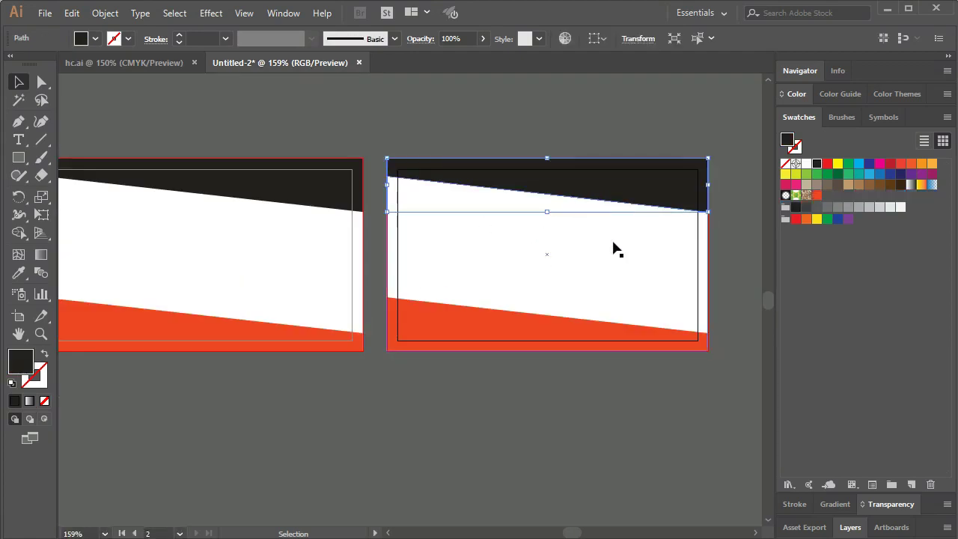
drag(550, 213, 545, 199)
key(a)
key(ctrl+plus)
key(ctrl+plus)
key(ctrl+plus)
drag(337, 315, 544, 311)
key(v)
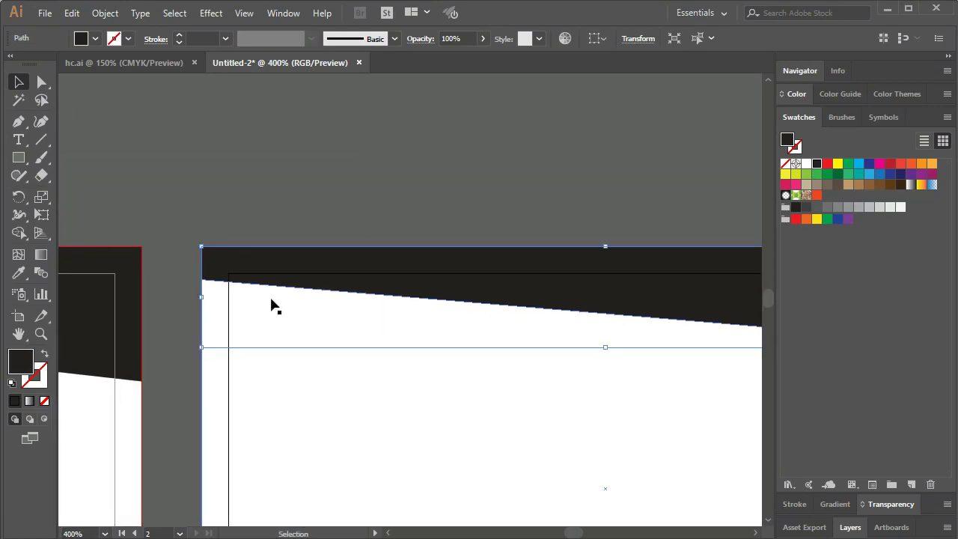
shift+click(230, 278)
drag(606, 348, 604, 331)
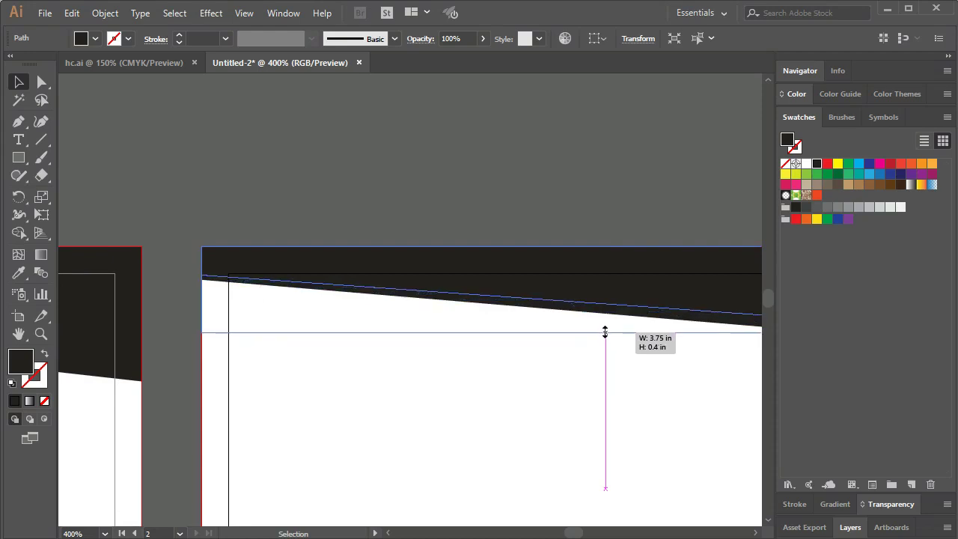
drag(605, 331, 603, 330)
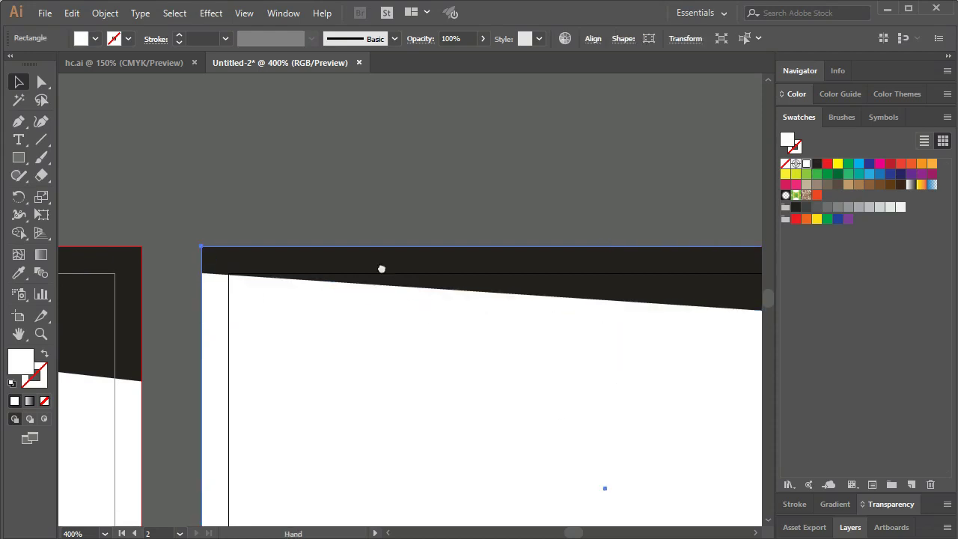
- Shorten the red bottom band from its top edge, then zoom out to both cards
drag(381, 268, 505, 253)
drag(388, 344, 242, 342)
click(201, 349)
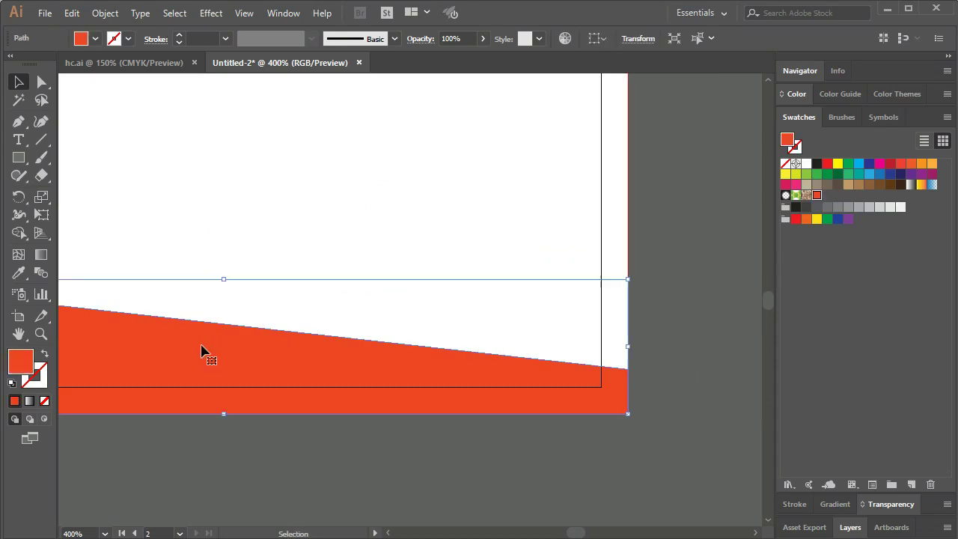
drag(223, 279, 223, 325)
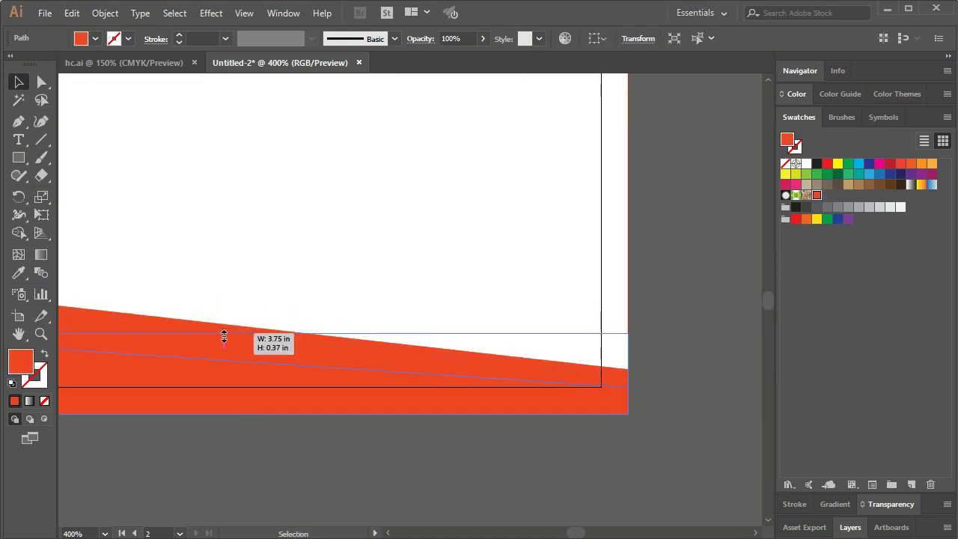
drag(223, 325, 223, 339)
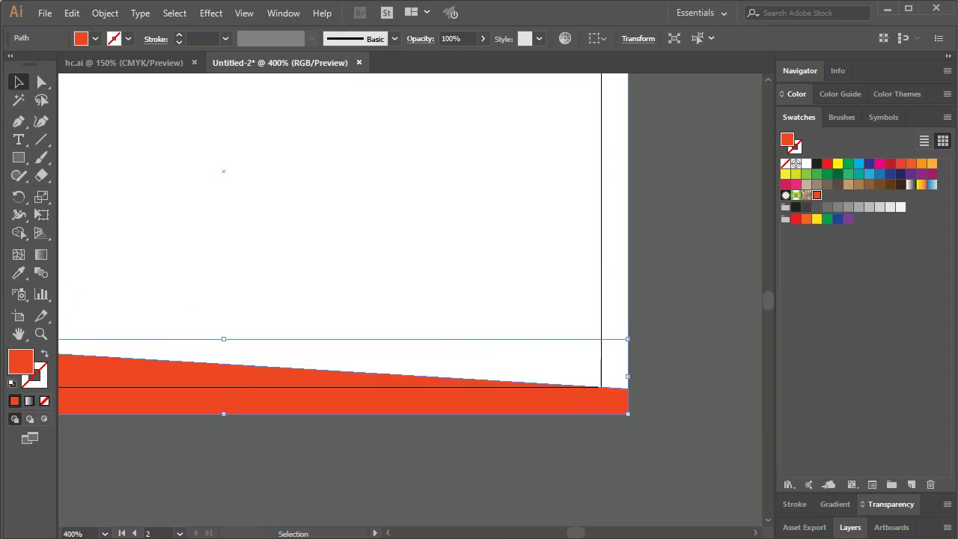
click(412, 496)
key(ctrl+minus)
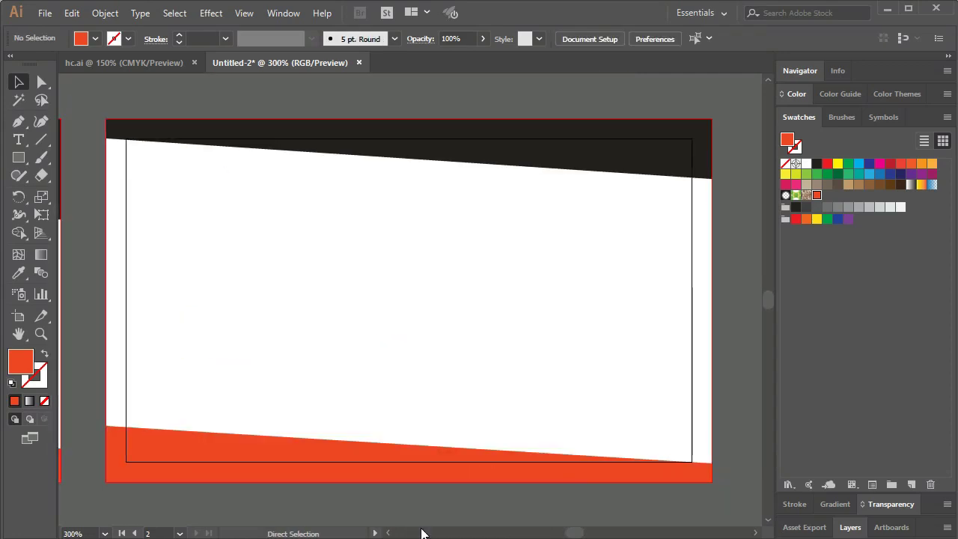
key(ctrl+minus)
key(ctrl+minus)
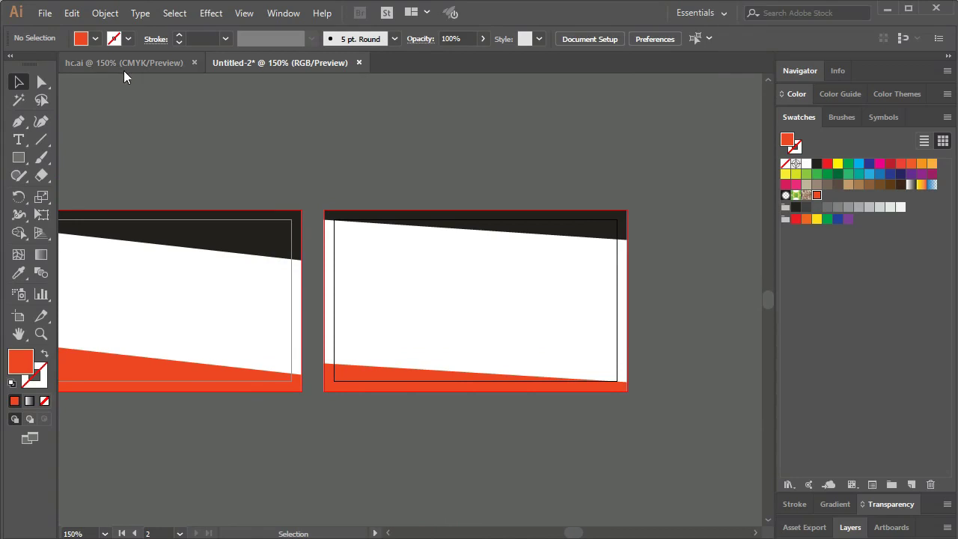
- Compare with the hc.ai reference and undo the last two band slope edits
click(130, 65)
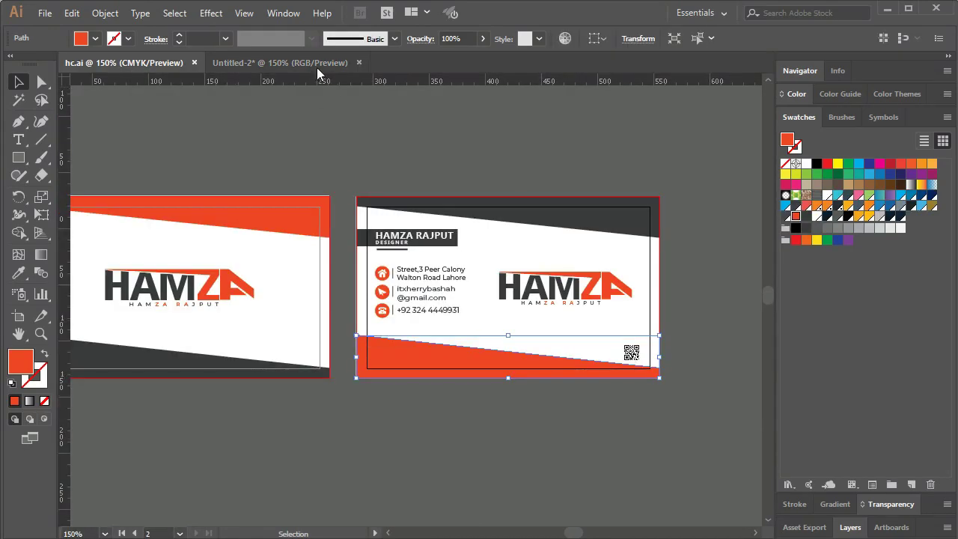
click(316, 66)
click(618, 236)
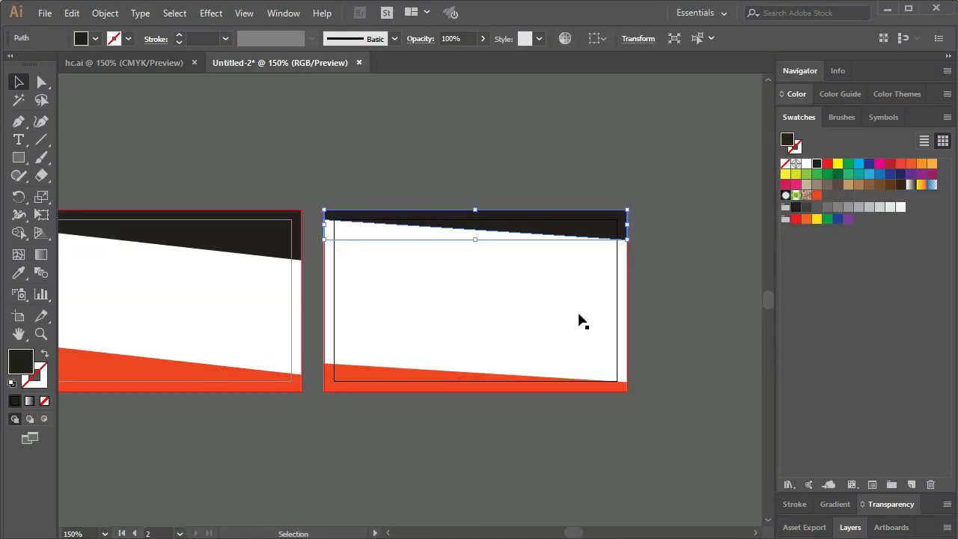
click(419, 453)
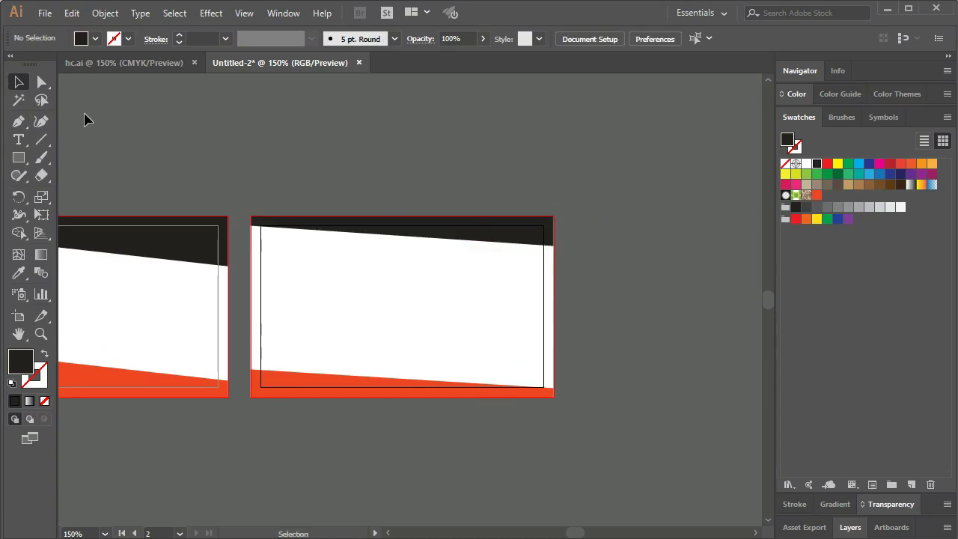
key(ctrl+z)
key(ctrl+z)
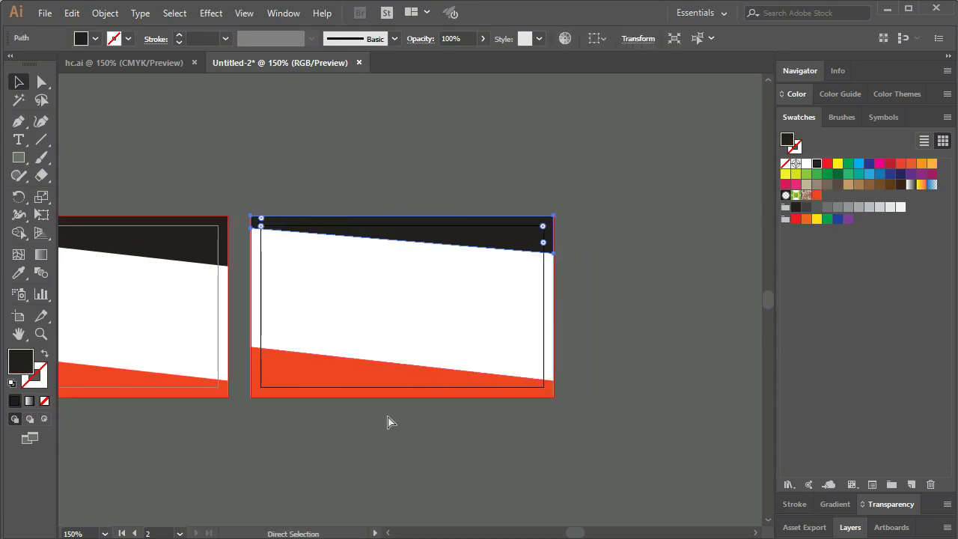
key(ctrl+z)
- Inspect Layer 1's objects, toggling the background rectangles' visibility on the right card
key(ctrl+equal)
key(ctrl+equal)
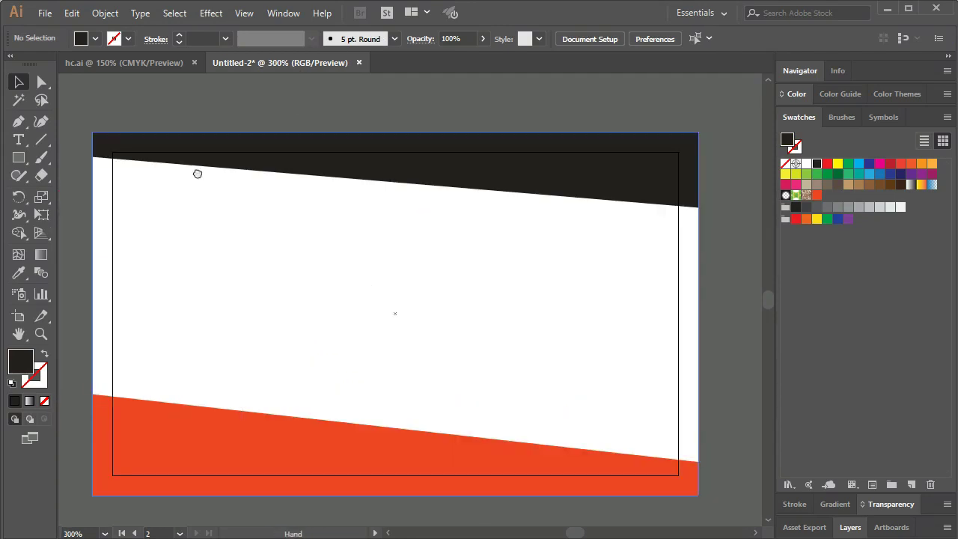
drag(197, 171, 573, 280)
click(576, 267)
click(848, 527)
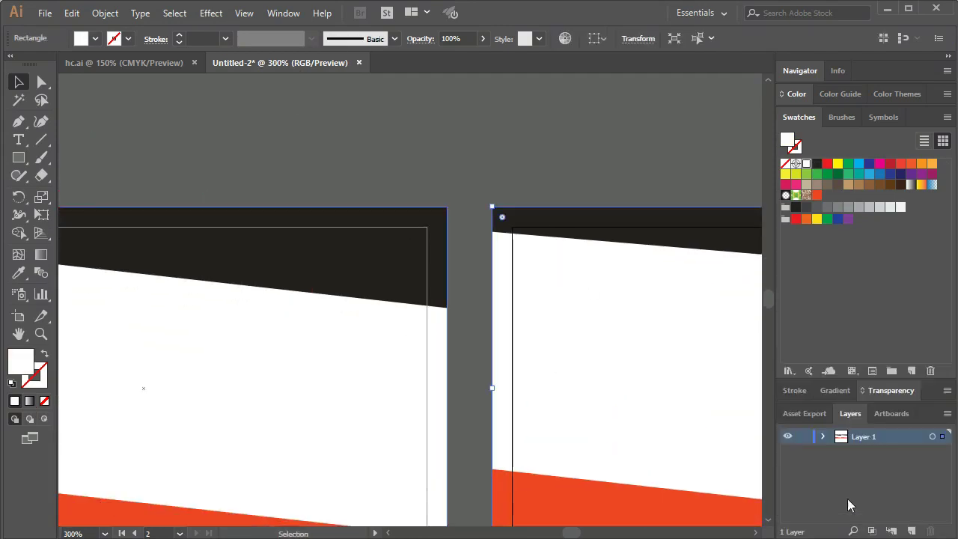
click(822, 436)
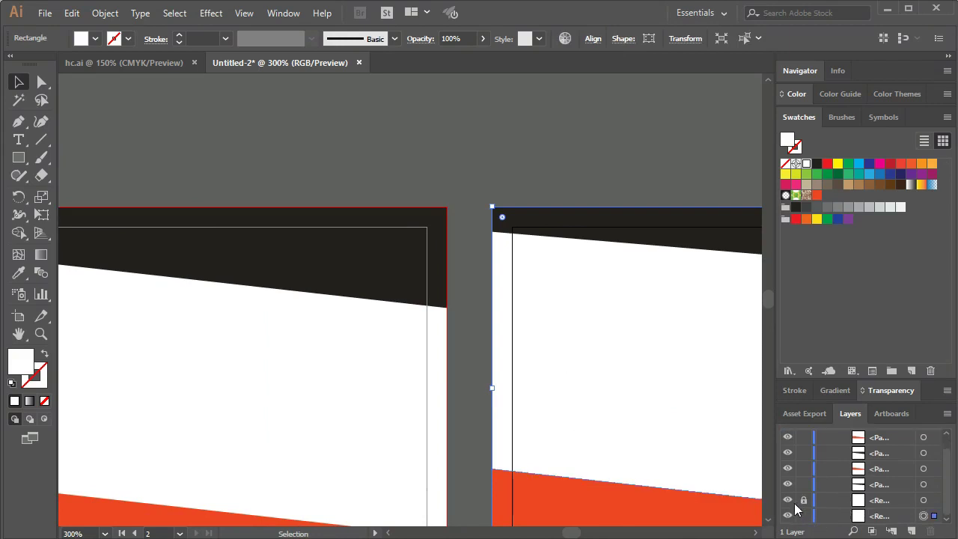
click(788, 500)
click(788, 516)
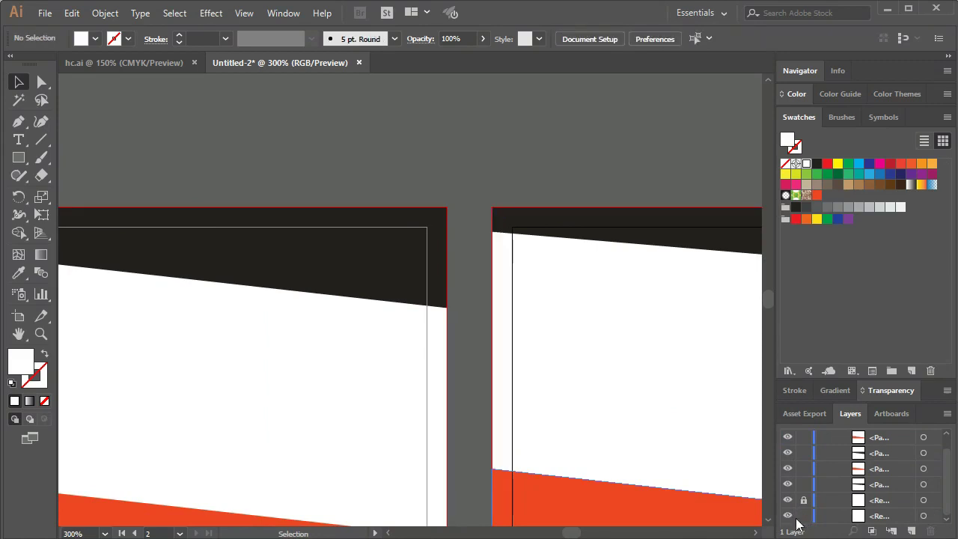
drag(617, 372, 477, 369)
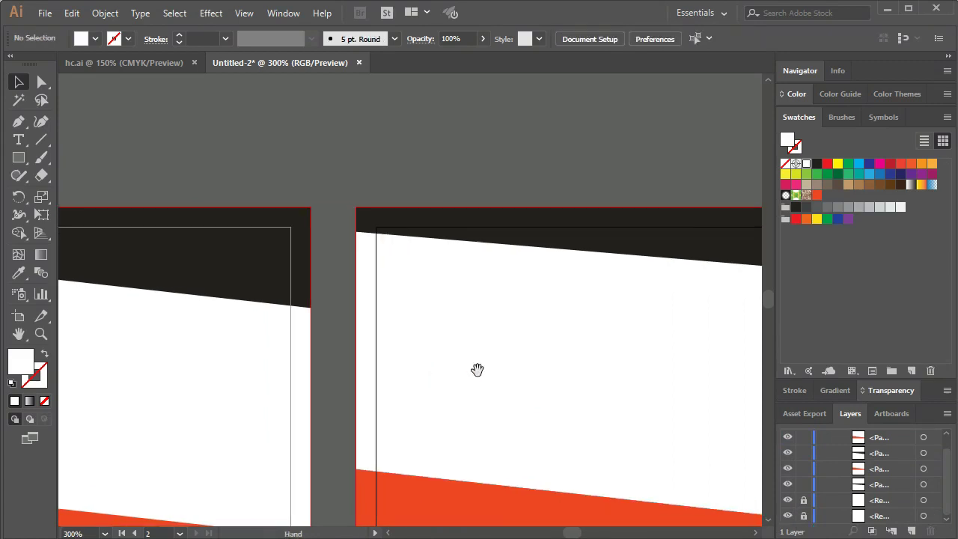
key(ctrl+plus)
key(ctrl+plus)
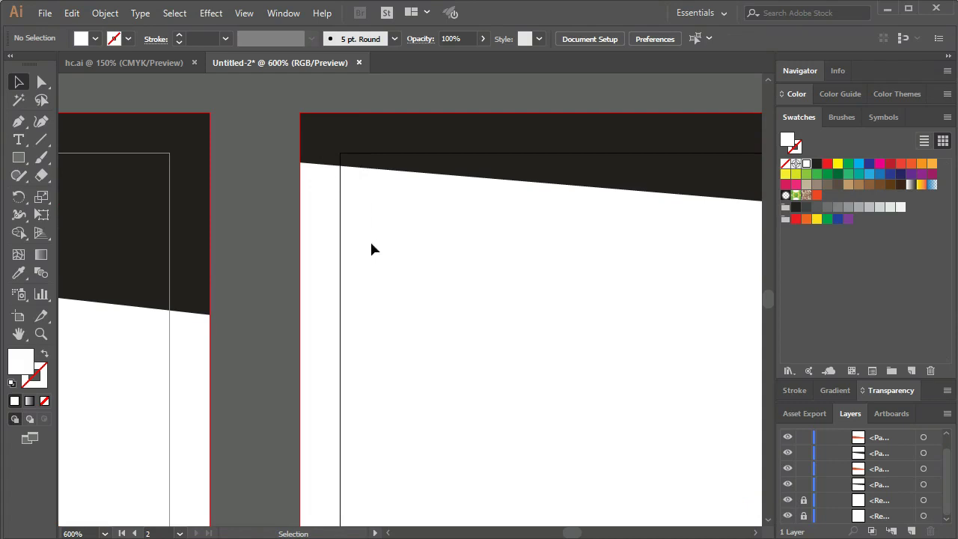
- Raise the black band's lower-left anchor onto the inner margin's top-left corner
drag(463, 327, 538, 359)
click(347, 141)
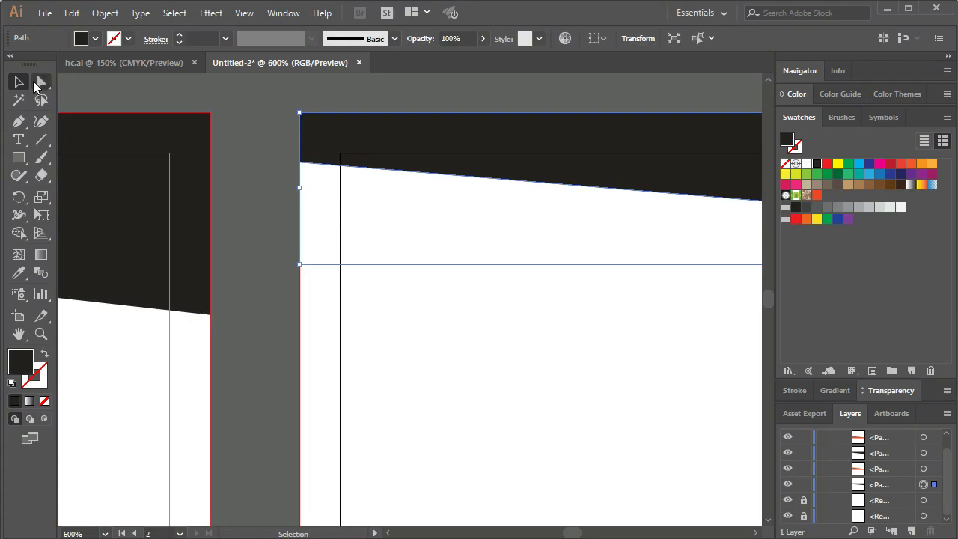
click(41, 84)
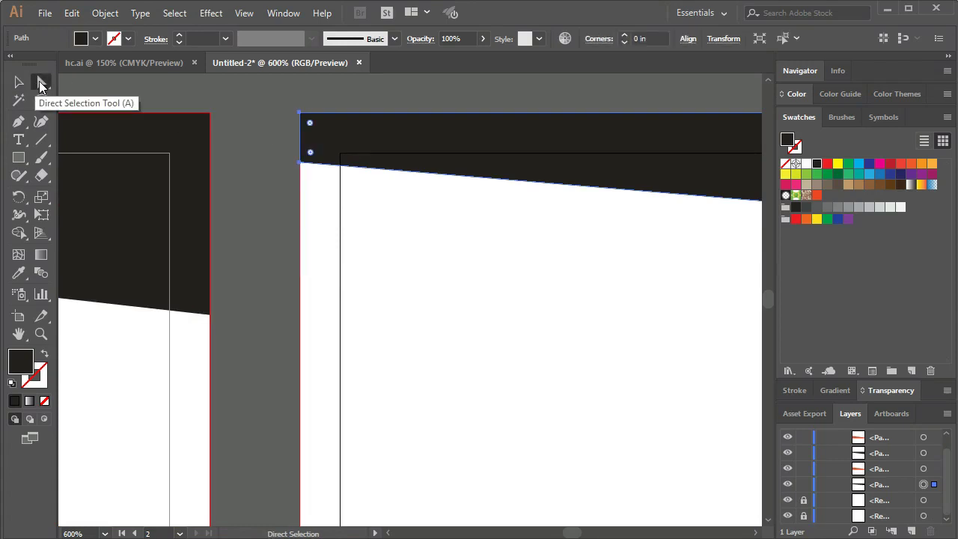
drag(283, 149, 359, 201)
drag(300, 162, 300, 149)
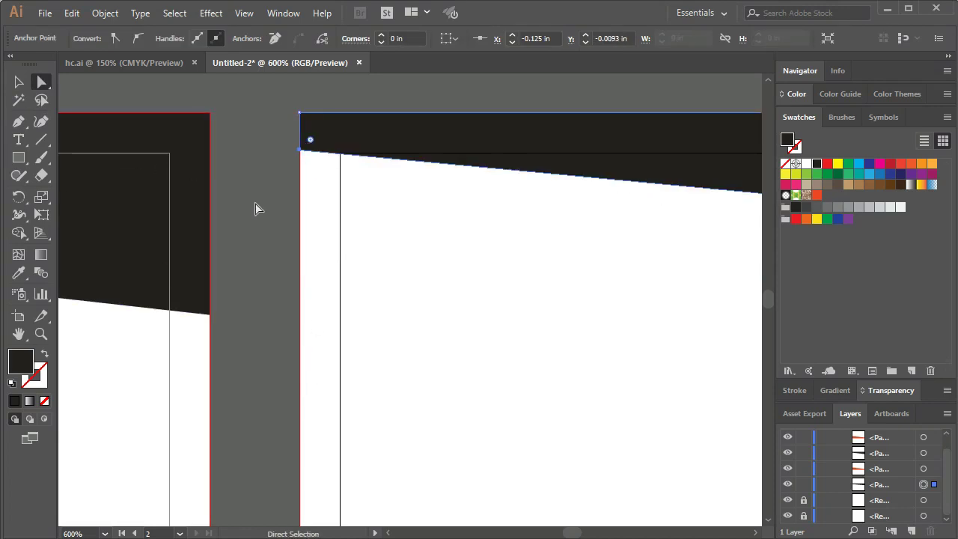
click(18, 84)
click(243, 187)
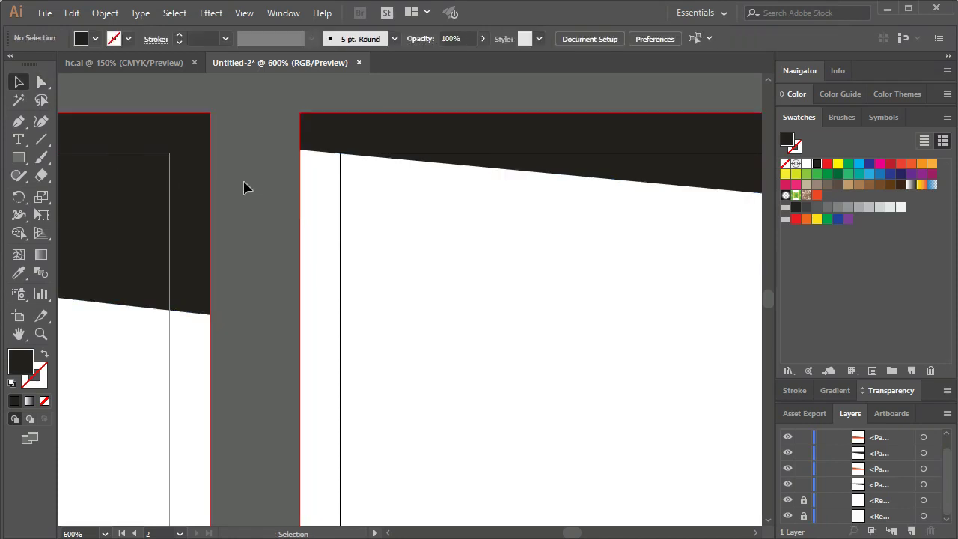
key(ctrl+0)
key(ctrl+minus)
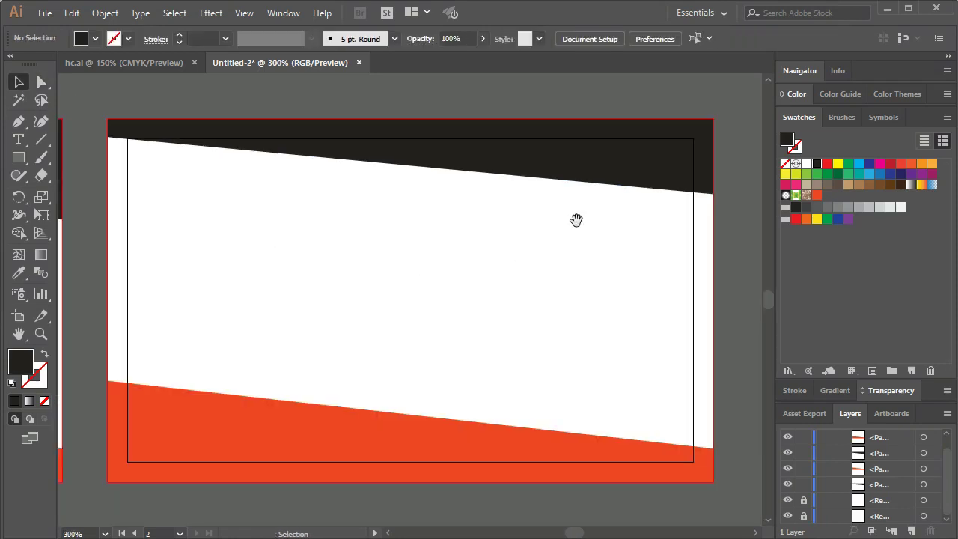
- Select the red band's top-right anchor with Direct Selection and lower it
drag(575, 219, 547, 223)
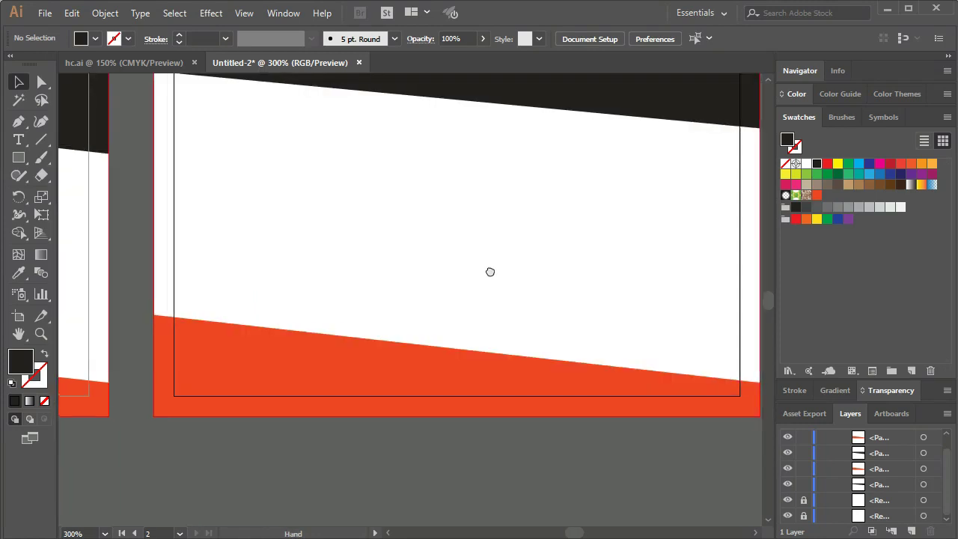
drag(424, 365, 254, 275)
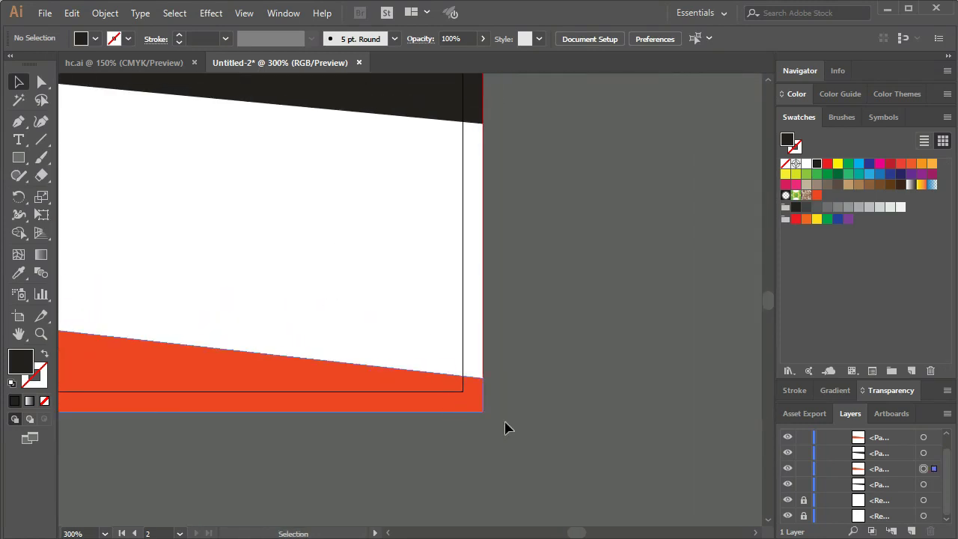
click(441, 402)
click(43, 84)
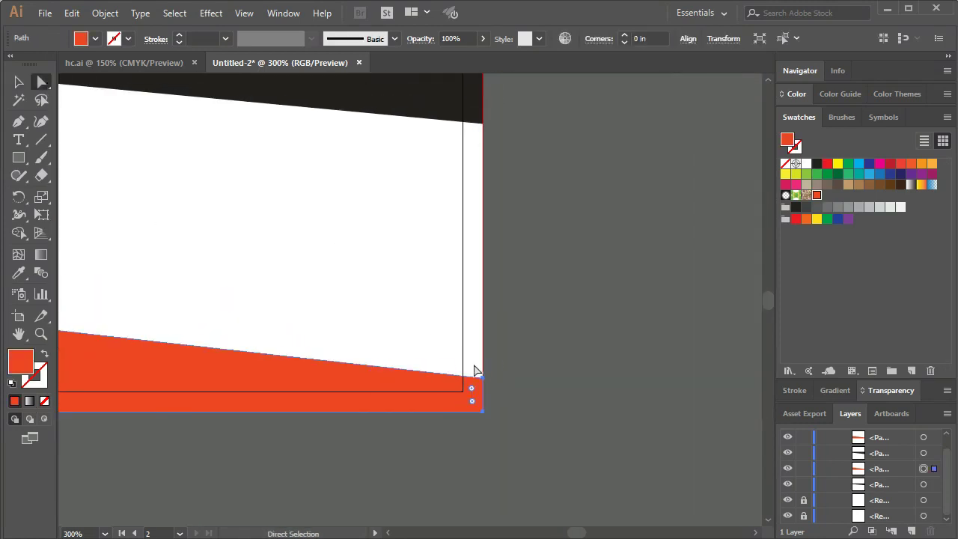
click(482, 376)
drag(483, 379, 483, 391)
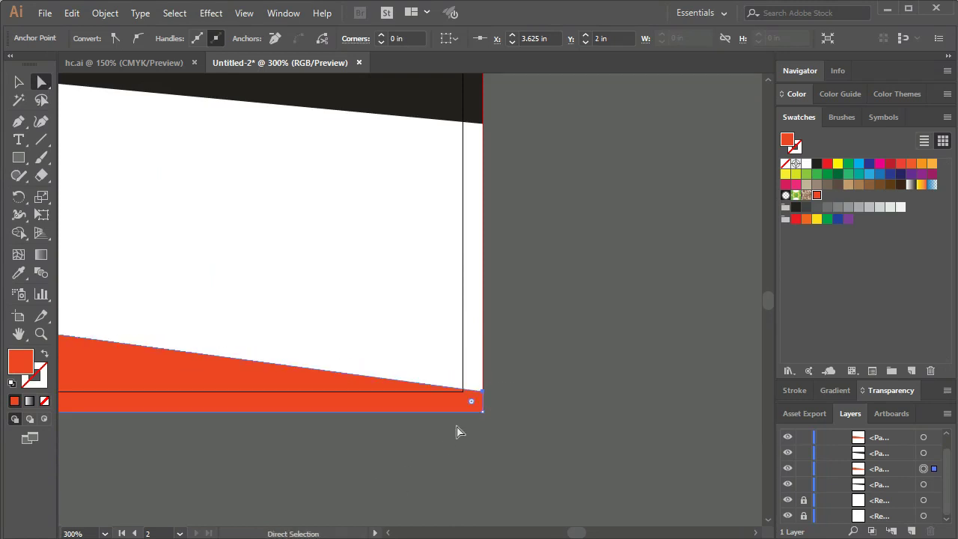
scroll(475, 445, up, 1)
scroll(530, 437, up, 3)
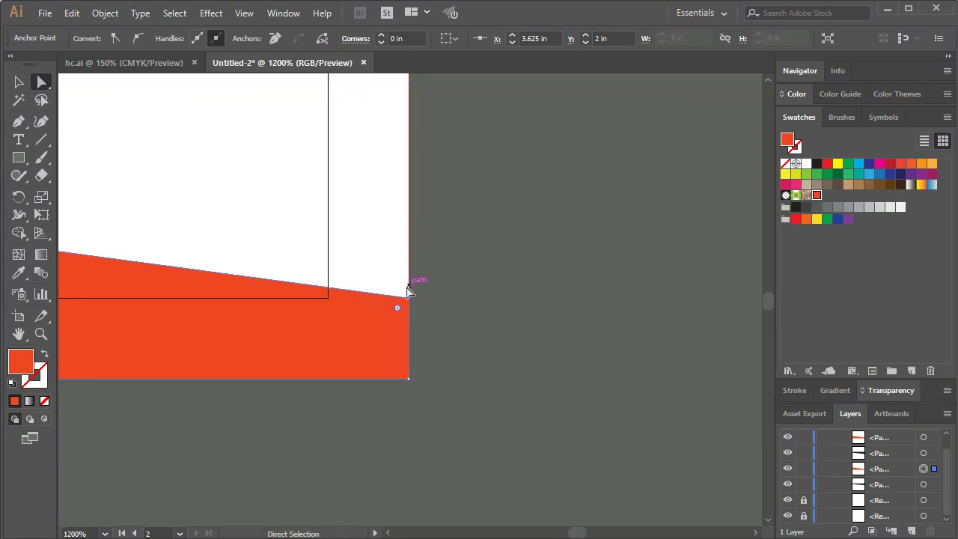
- Snap that red corner onto the inner margin's bottom-right corner, then zoom back out
click(408, 296)
drag(409, 299, 409, 311)
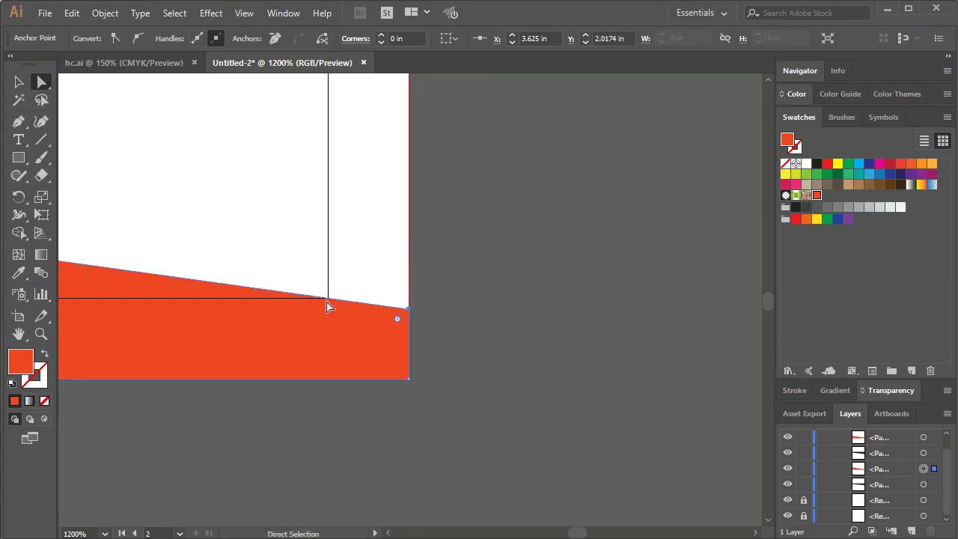
key(v)
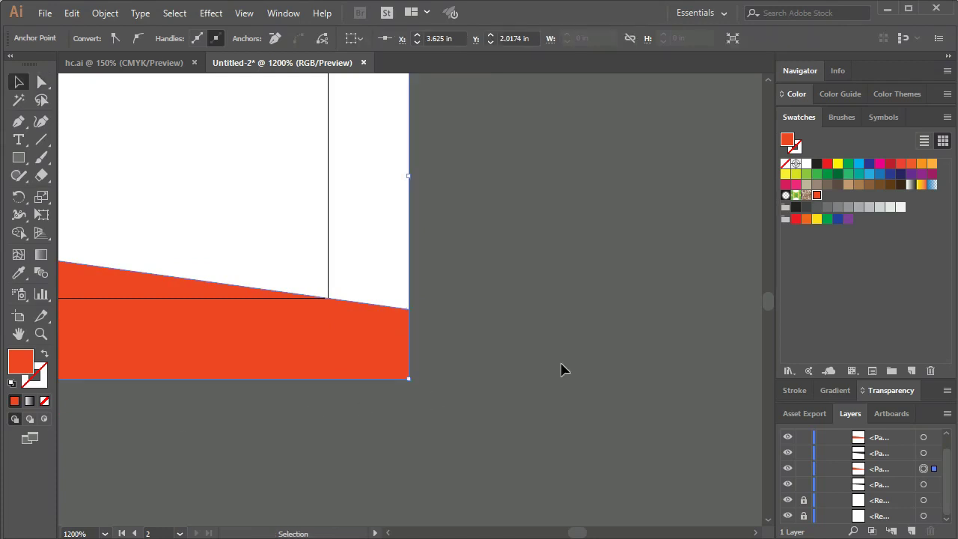
click(550, 372)
key(ctrl+minus)
key(ctrl+minus)
key(ctrl+minus)
key(ctrl+0)
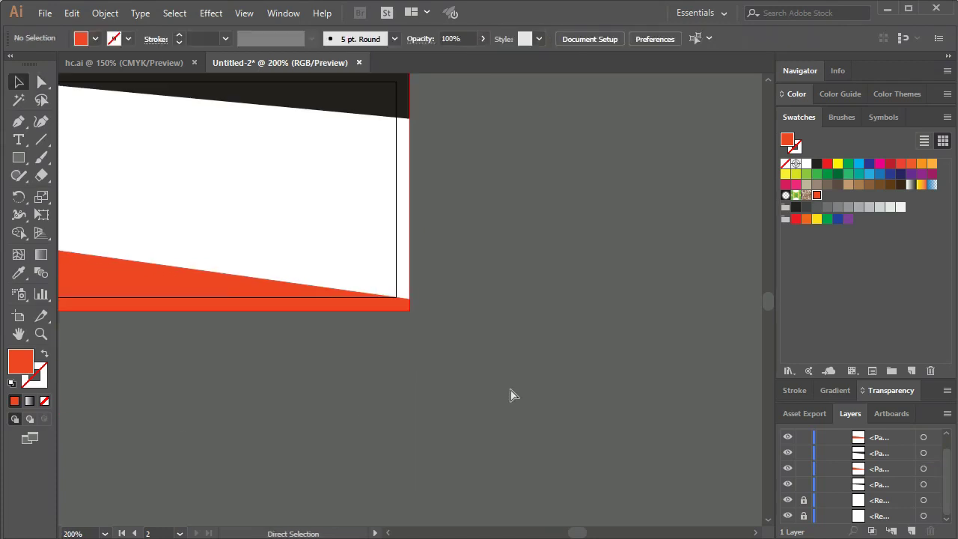
key(ctrl+minus)
key(ctrl+minus)
key(ctrl+minus)
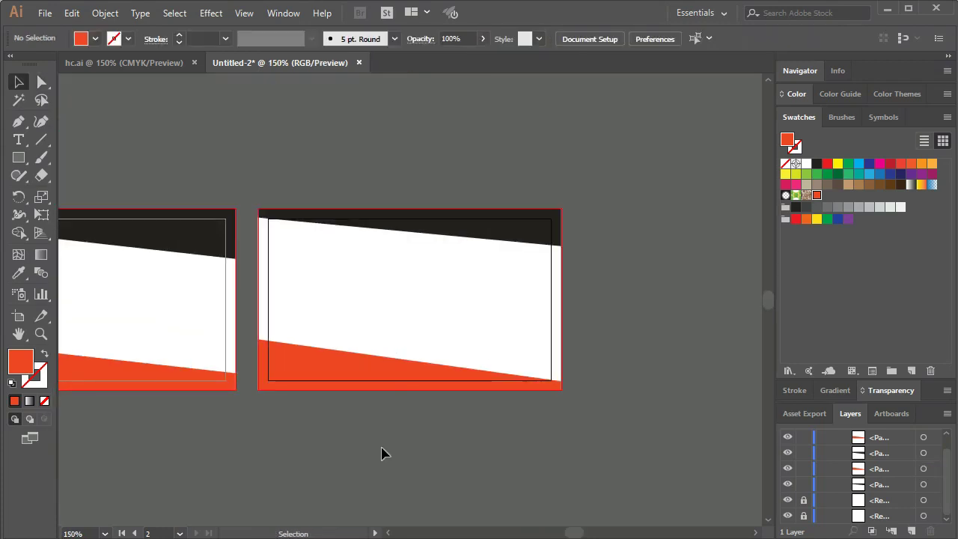
- Delete the left card's old black and red bands
mouse_move(394, 431)
mouse_down()
mouse_move(523, 428)
mouse_move(549, 416)
mouse_up()
click(342, 241)
shift+click(313, 369)
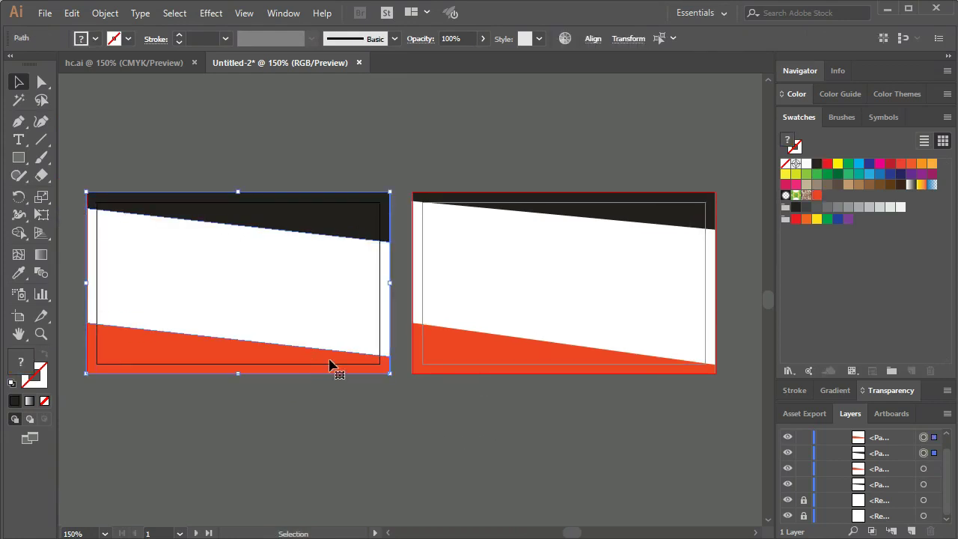
key(Delete)
- Alt-drag copies of the right card's black and red bands onto the left card
click(583, 223)
shift+click(533, 361)
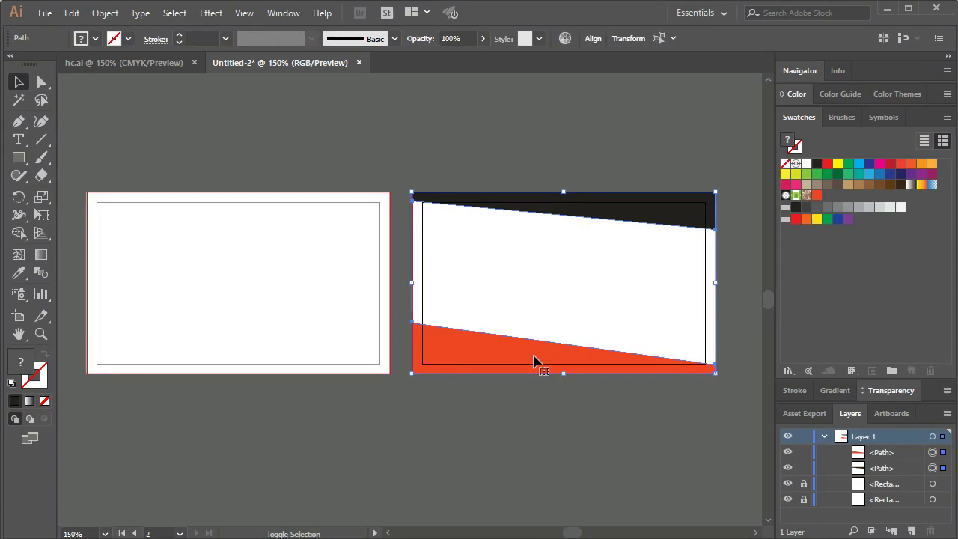
drag(532, 361, 196, 349)
click(502, 430)
drag(504, 430, 475, 428)
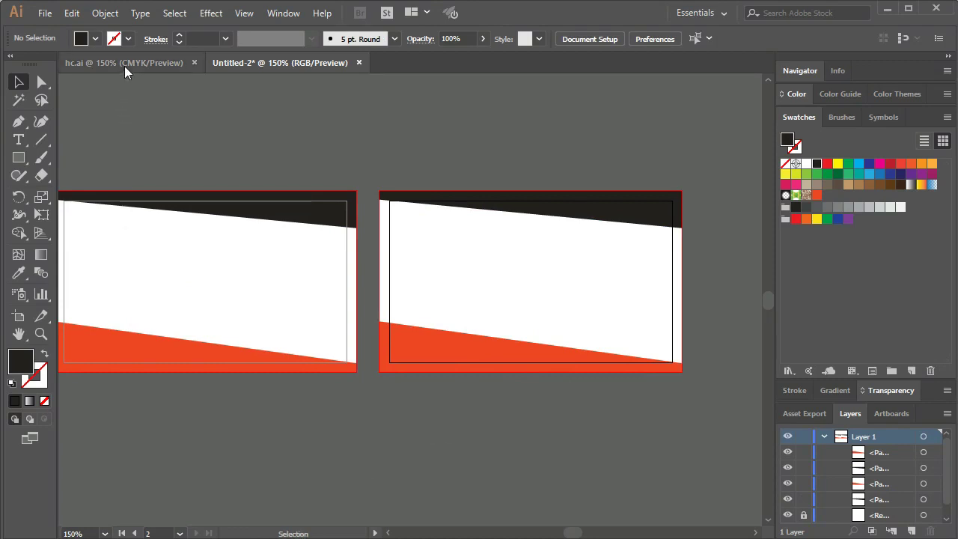
- Inspect the name block in the hc.ai reference design, then return to Untitled-2
click(124, 66)
click(419, 417)
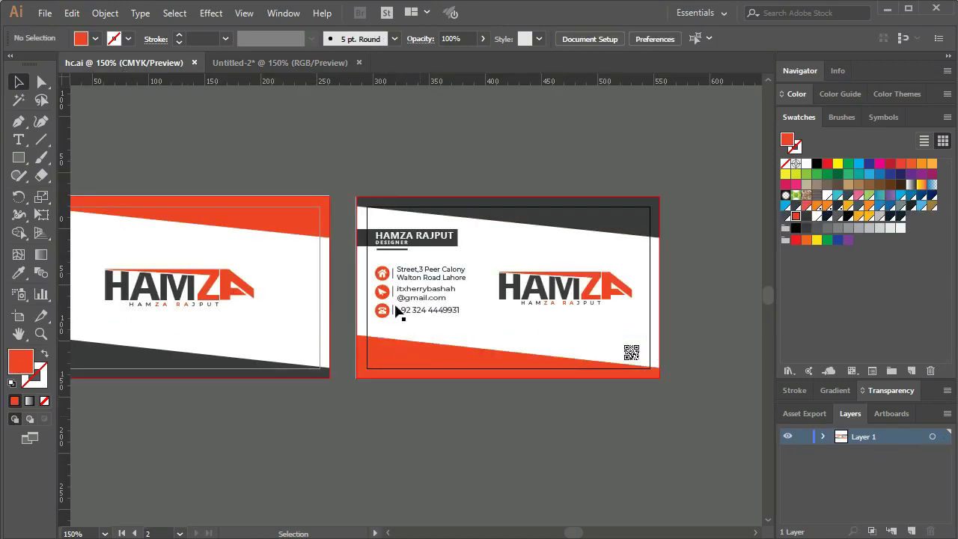
click(369, 241)
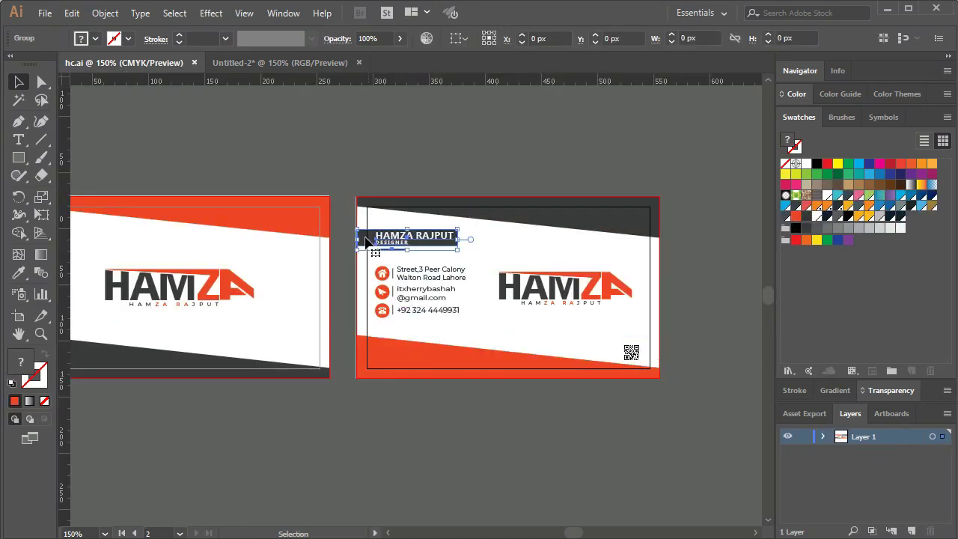
click(400, 407)
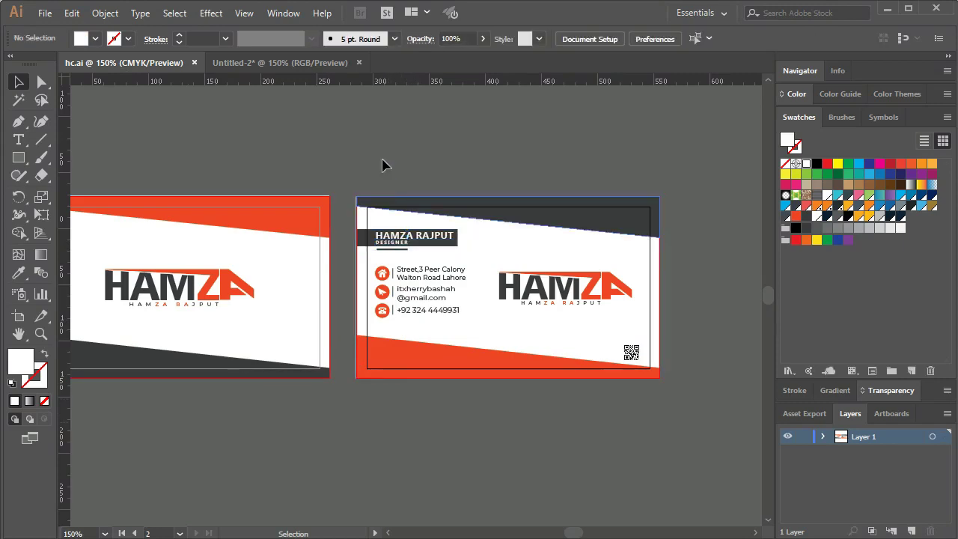
click(330, 66)
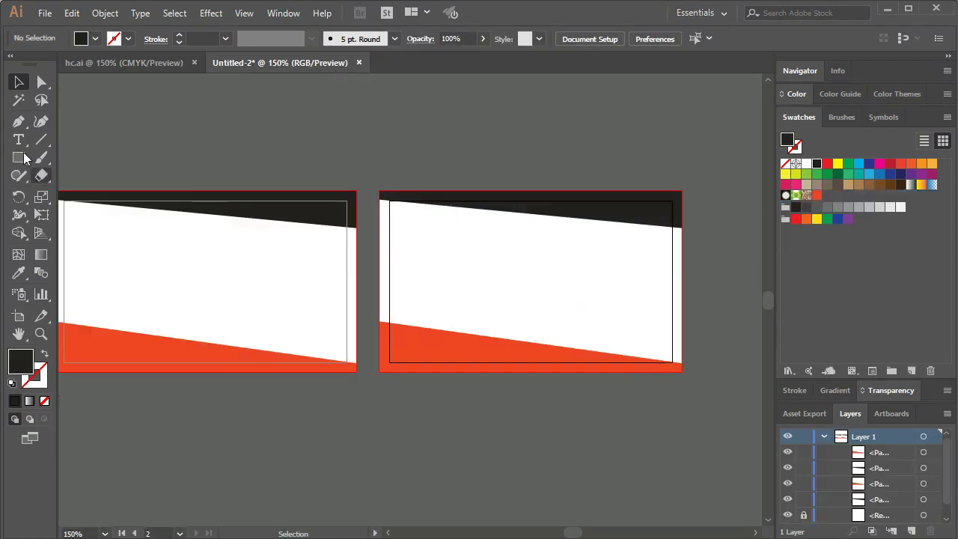
- Draw a small black bar at the right card's top-left corner
key(m)
drag(378, 219, 478, 239)
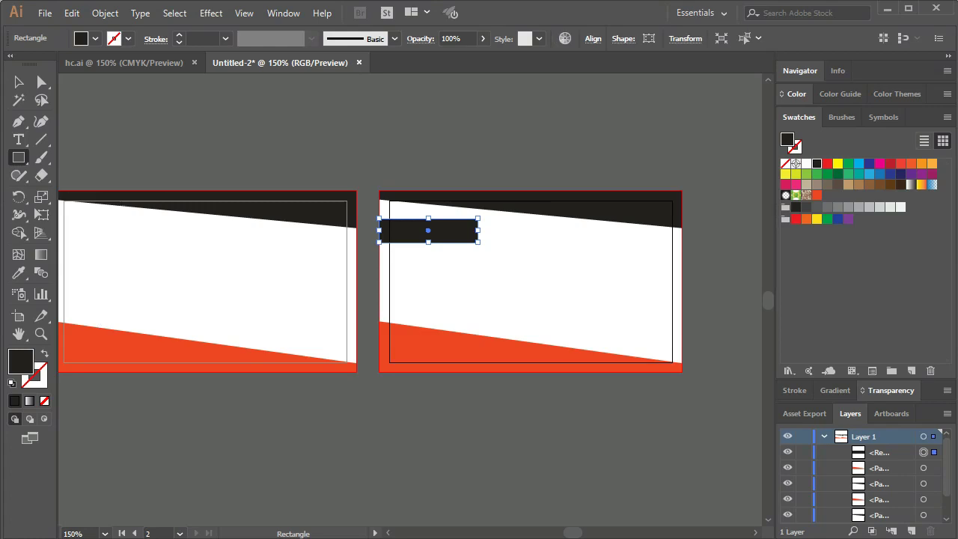
key(ctrl+plus)
key(ctrl+plus)
key(ctrl+plus)
key(v)
- Type the cardholder's name on the black bar and color it white
click(18, 139)
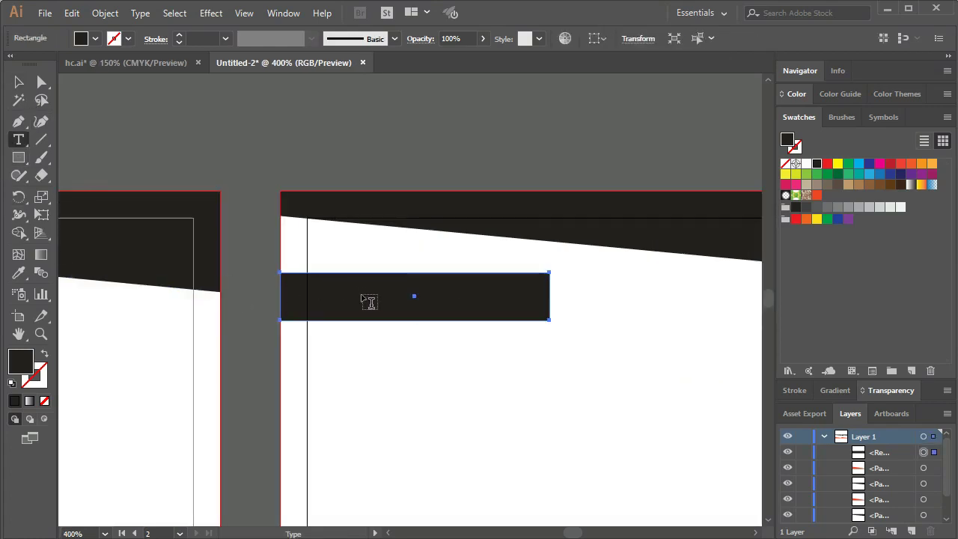
click(362, 298)
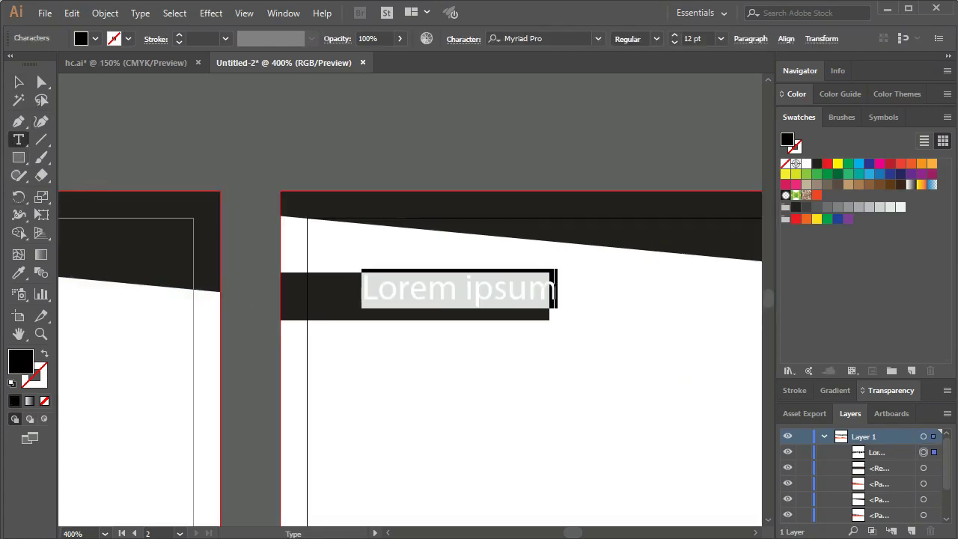
text(HAZ)
key(BackSpace)
text(MZ)
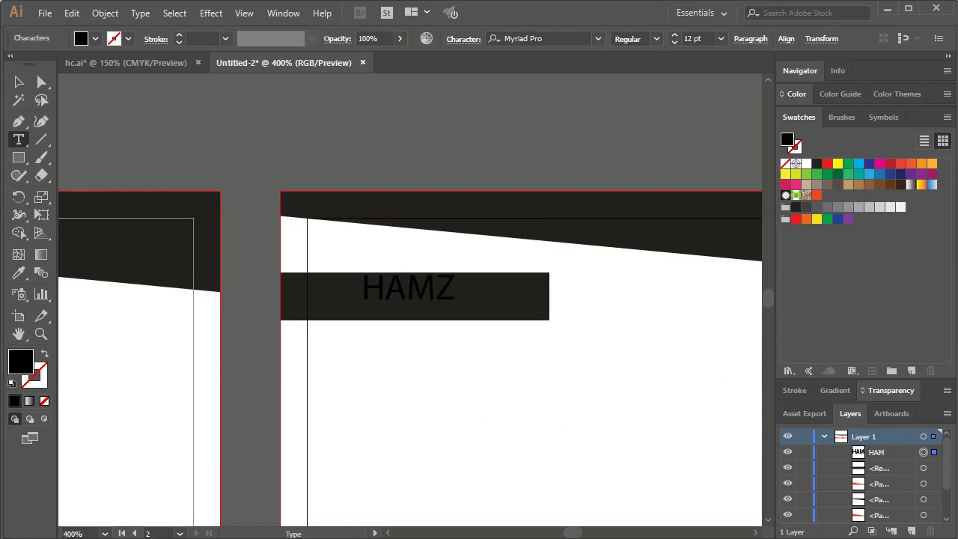
text(A RA)
key(Escape)
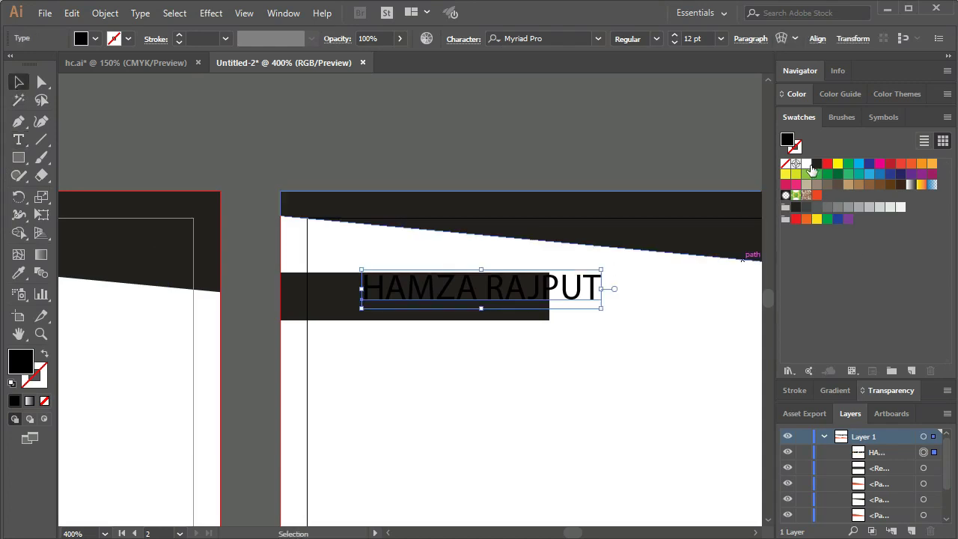
click(807, 164)
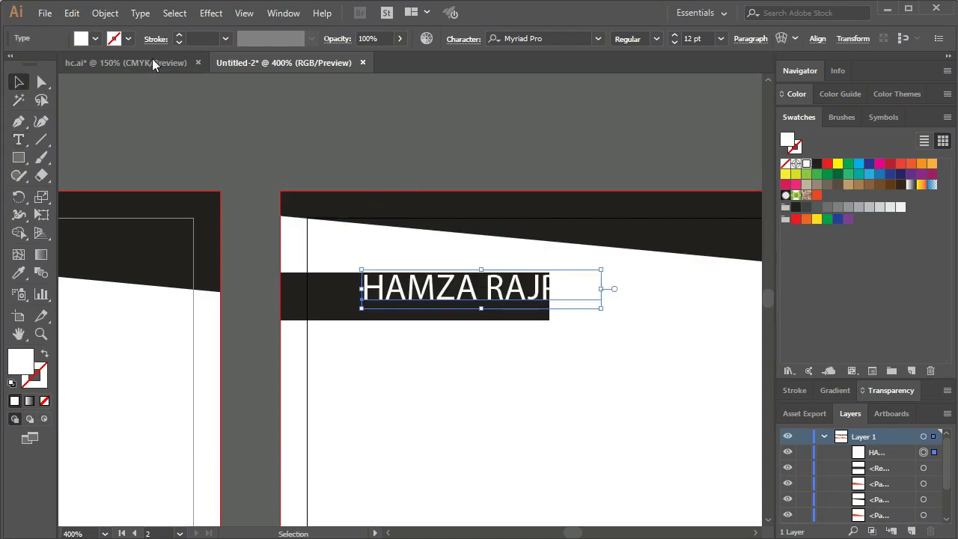
click(152, 63)
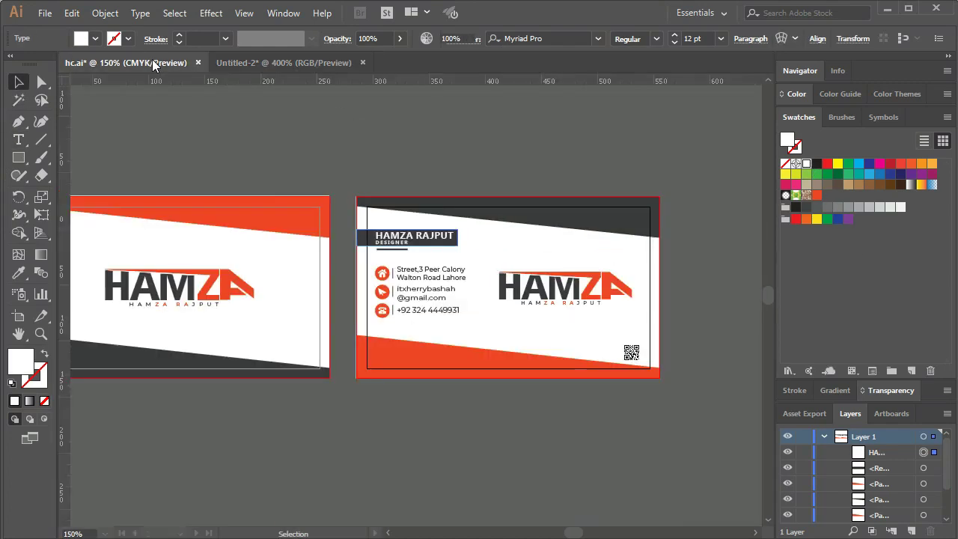
- Set the name to Khmer UI Bold, then shrink and shift it to fit the bar
click(402, 238)
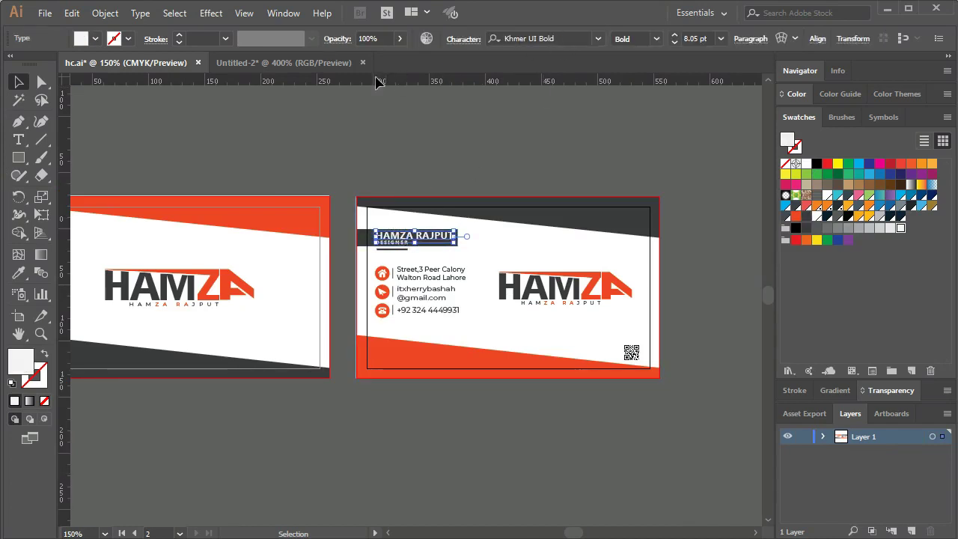
click(329, 64)
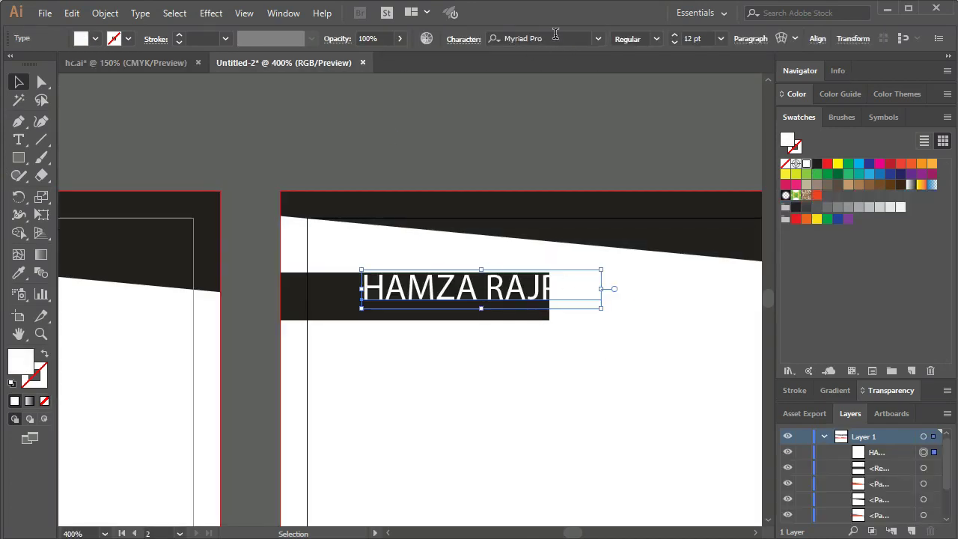
click(556, 35)
text(kh)
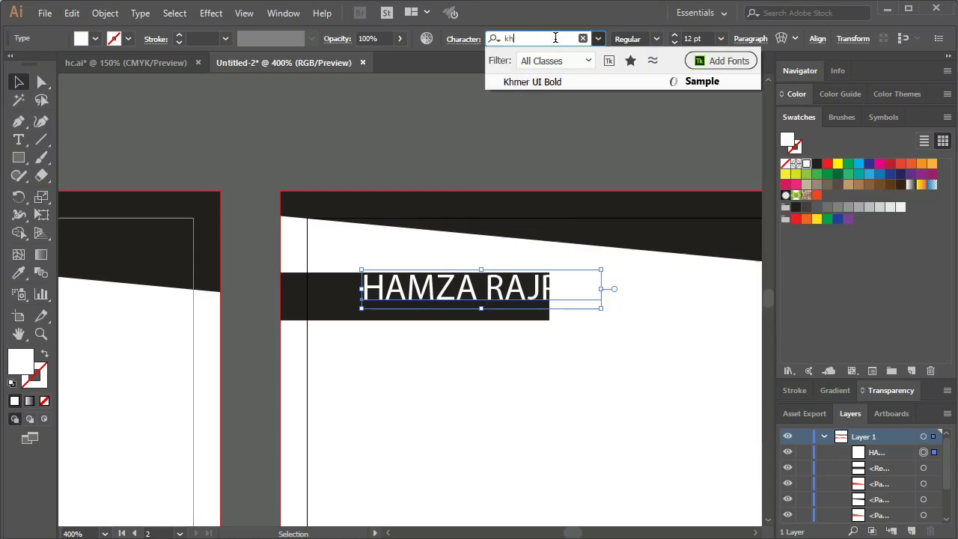
click(544, 84)
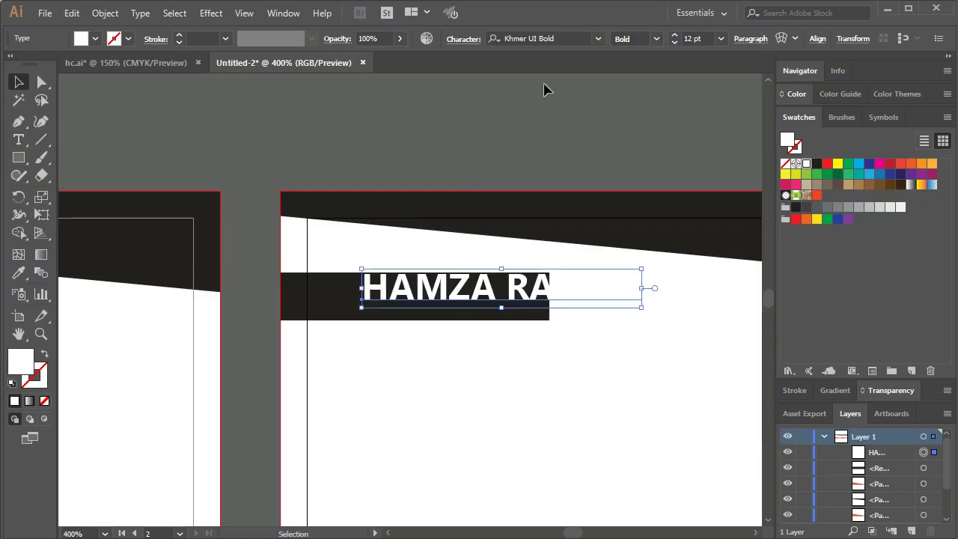
drag(640, 311, 629, 307)
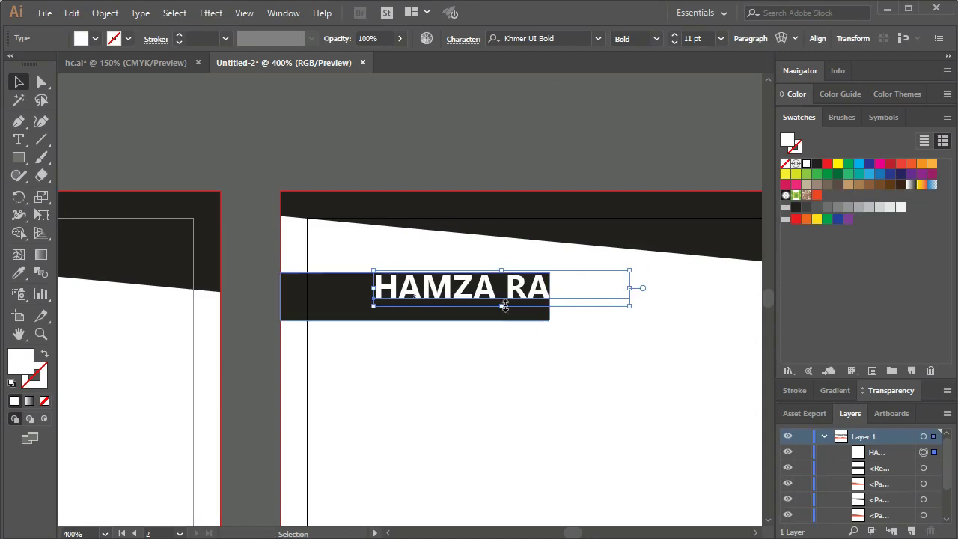
mouse_move(526, 297)
mouse_down()
mouse_move(452, 298)
mouse_move(468, 297)
mouse_up()
drag(568, 310, 461, 295)
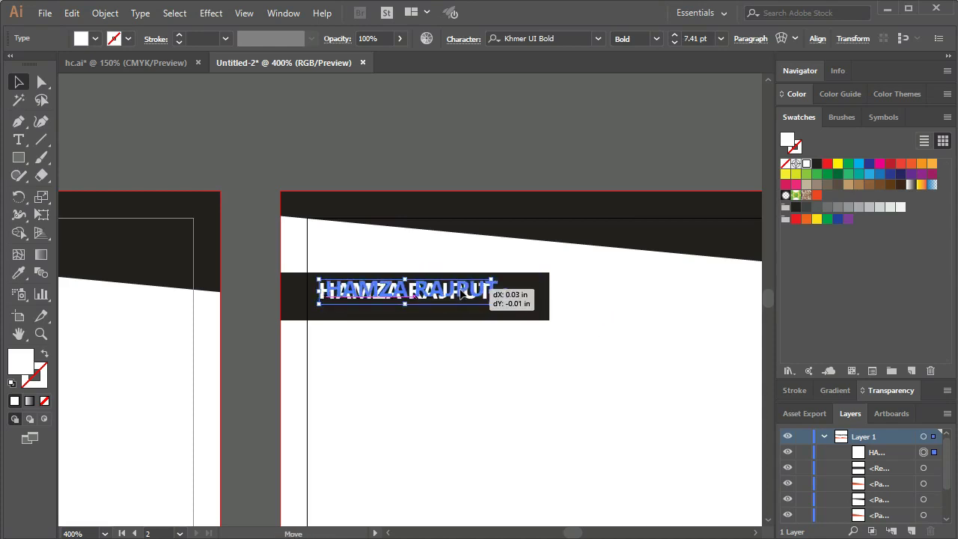
click(361, 404)
- Add a small white DESIGNER subtitle below the name
key(t)
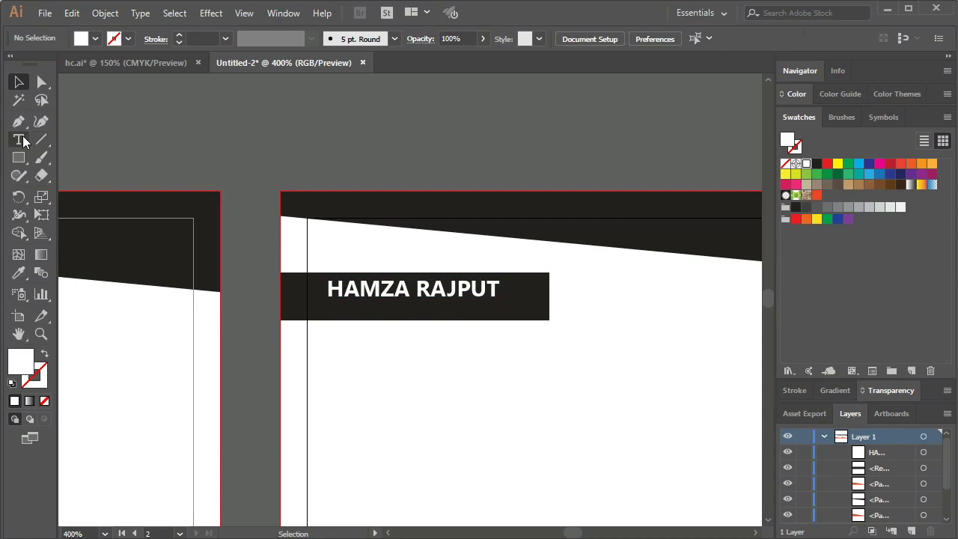
click(362, 350)
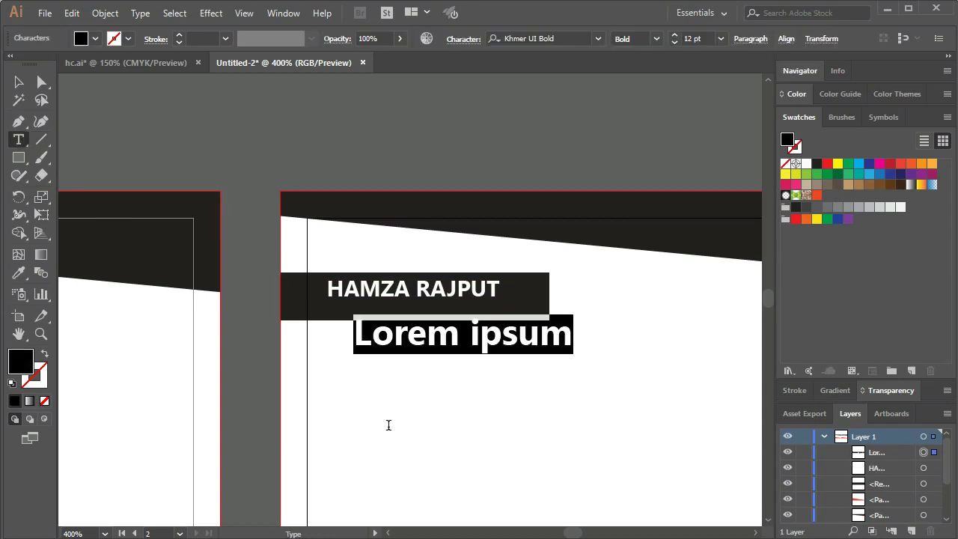
text(DE)
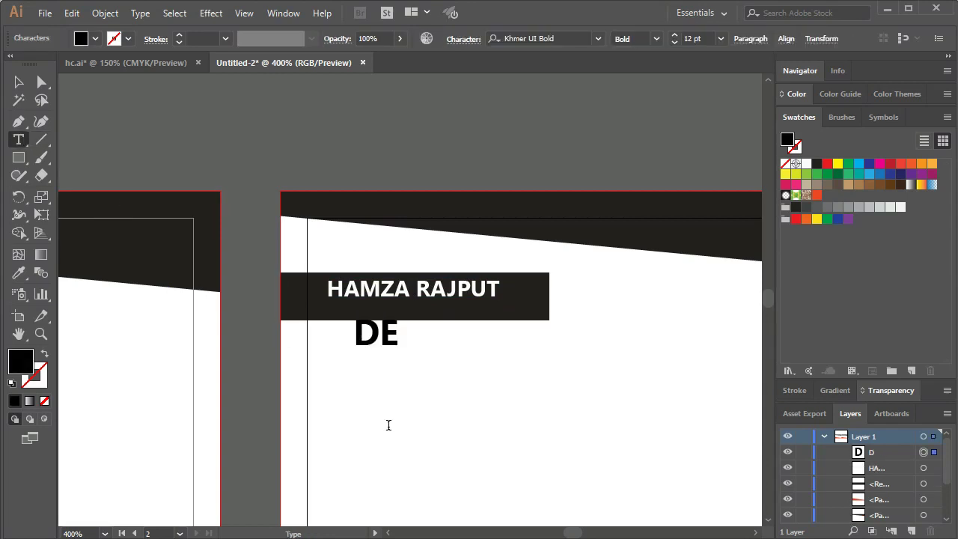
text(SIGNER)
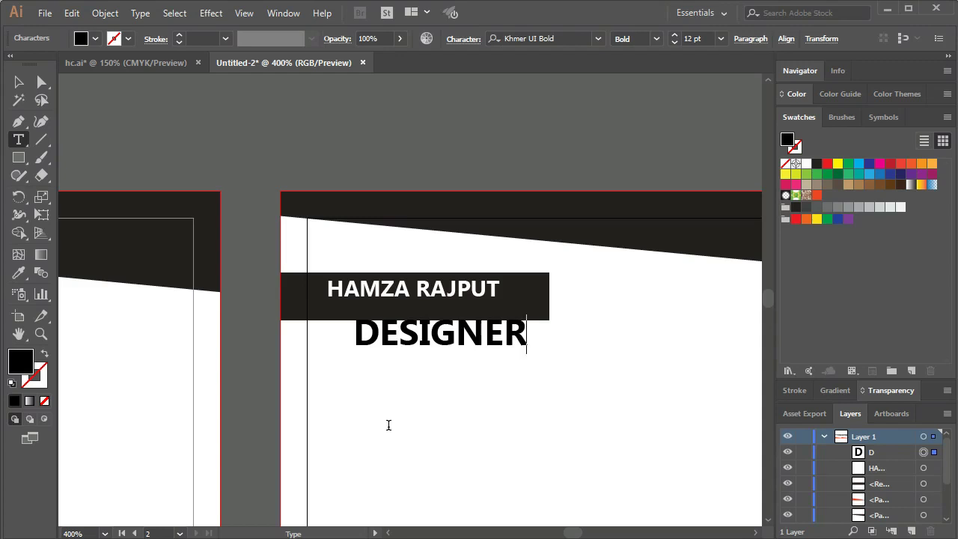
click(19, 83)
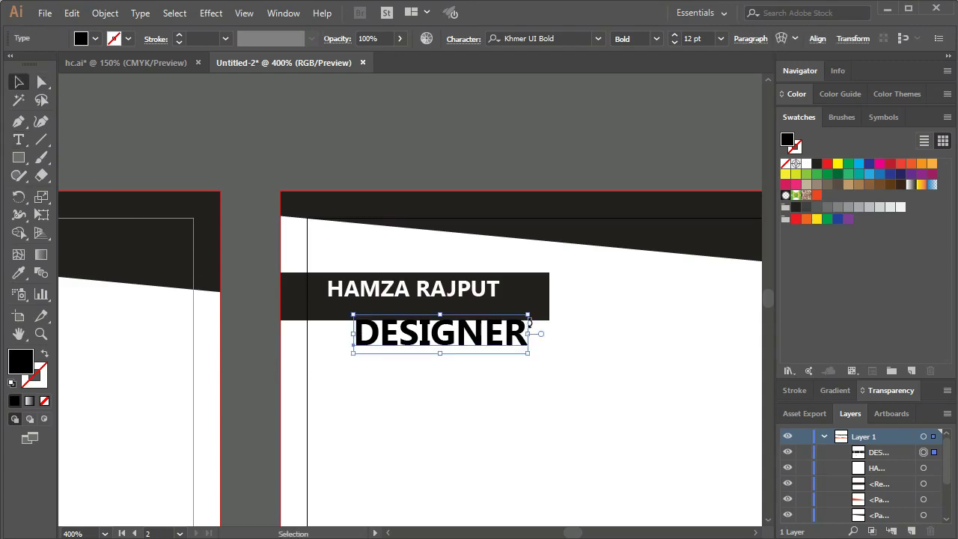
click(806, 164)
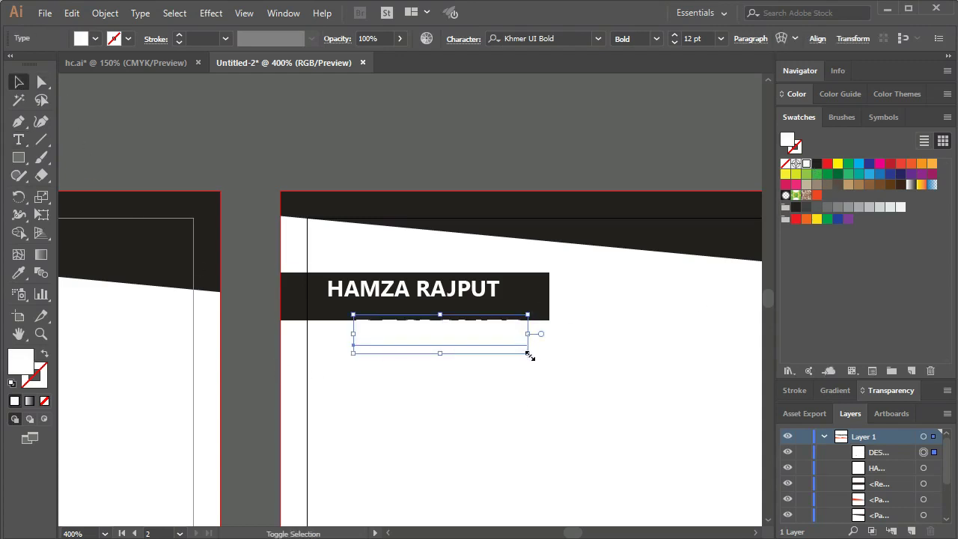
mouse_move(529, 356)
mouse_down()
mouse_move(437, 334)
mouse_move(386, 307)
mouse_up()
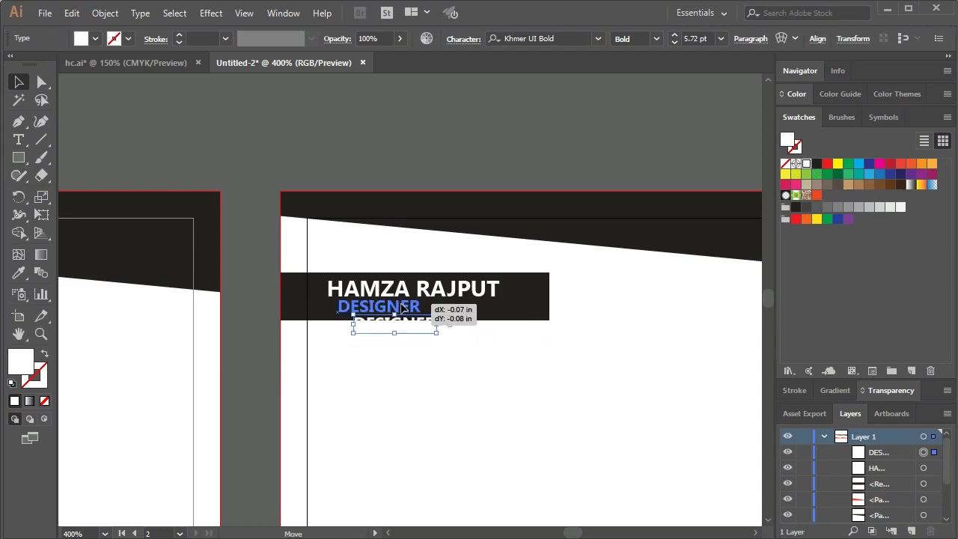
click(243, 93)
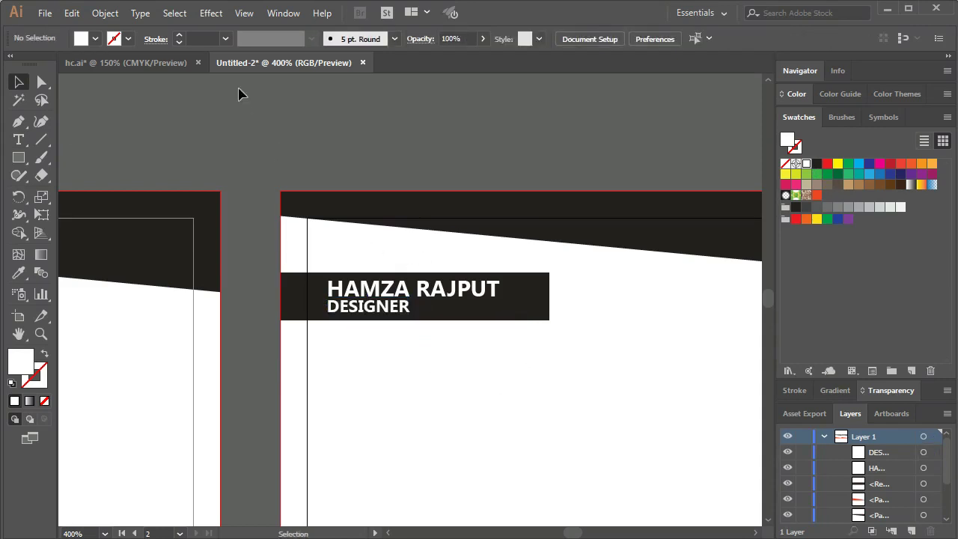
- Check the DESIGNER text size on the hc.ai reference card, then return to Untitled-2
click(152, 62)
key(ctrl+v)
drag(415, 217, 402, 250)
click(402, 249)
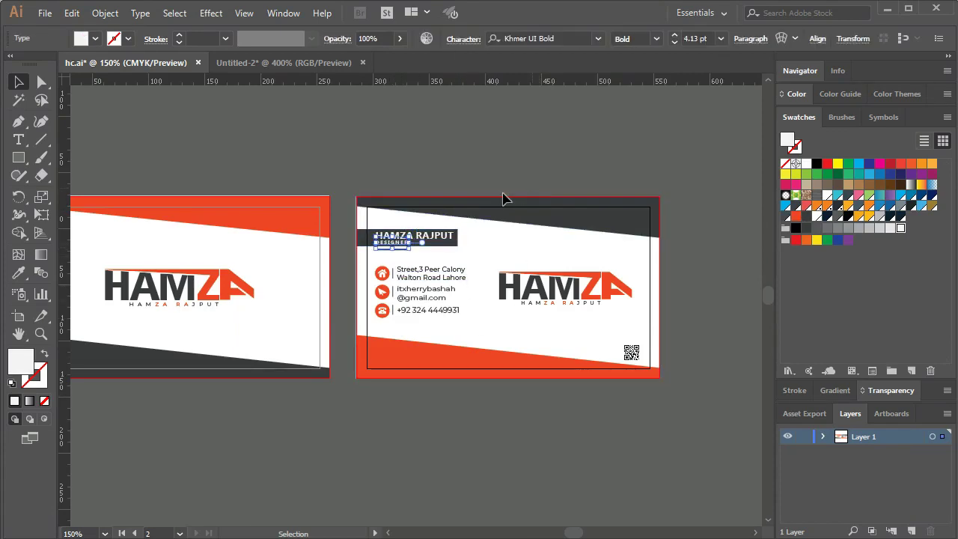
click(464, 155)
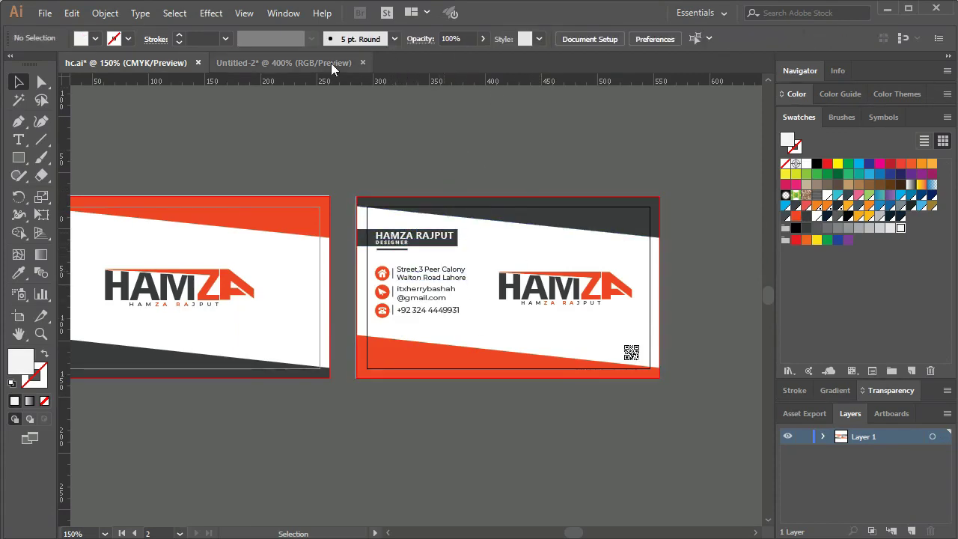
click(289, 63)
- Set the DESIGNER text's letter-spacing tracking to 75 in the Character settings
scroll(411, 303, up, 1)
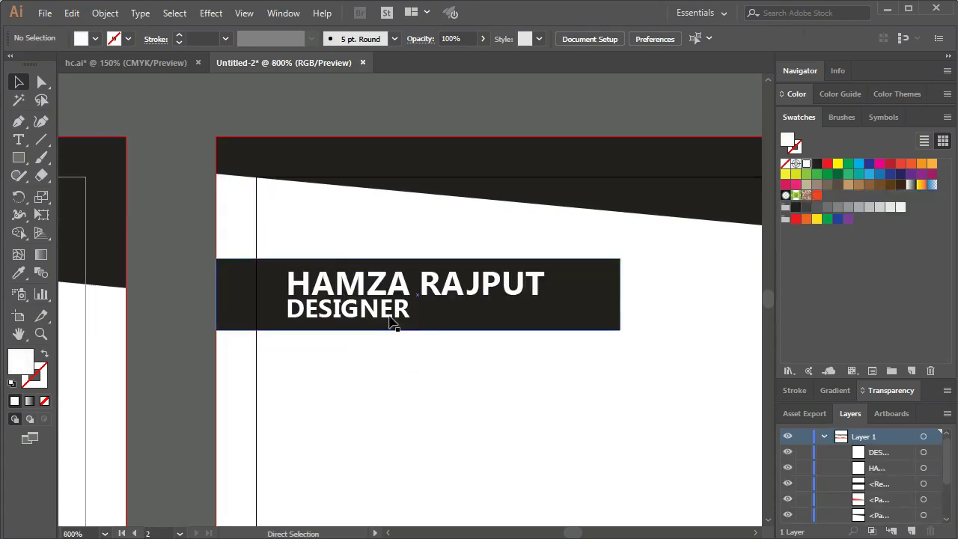
scroll(411, 302, up, 1)
click(397, 315)
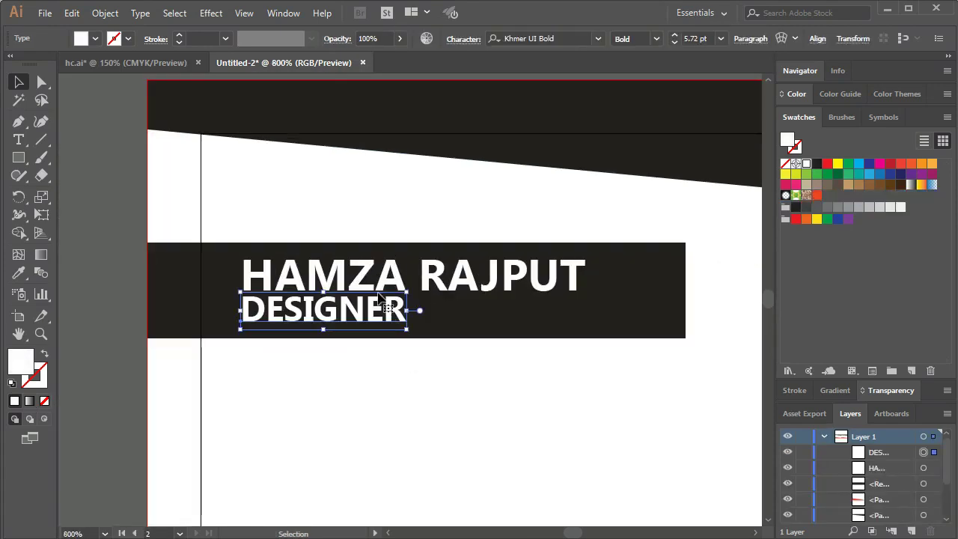
click(467, 41)
click(424, 143)
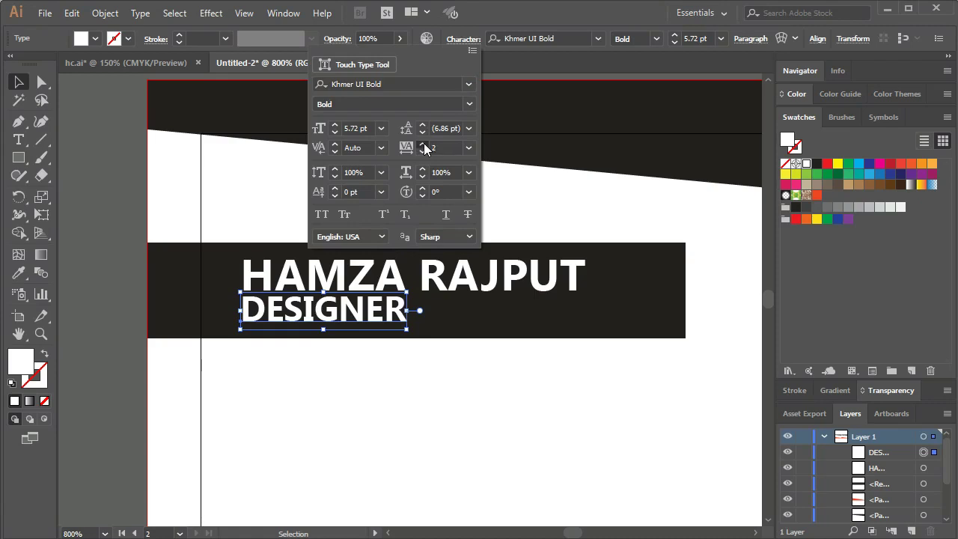
click(423, 143)
click(424, 143)
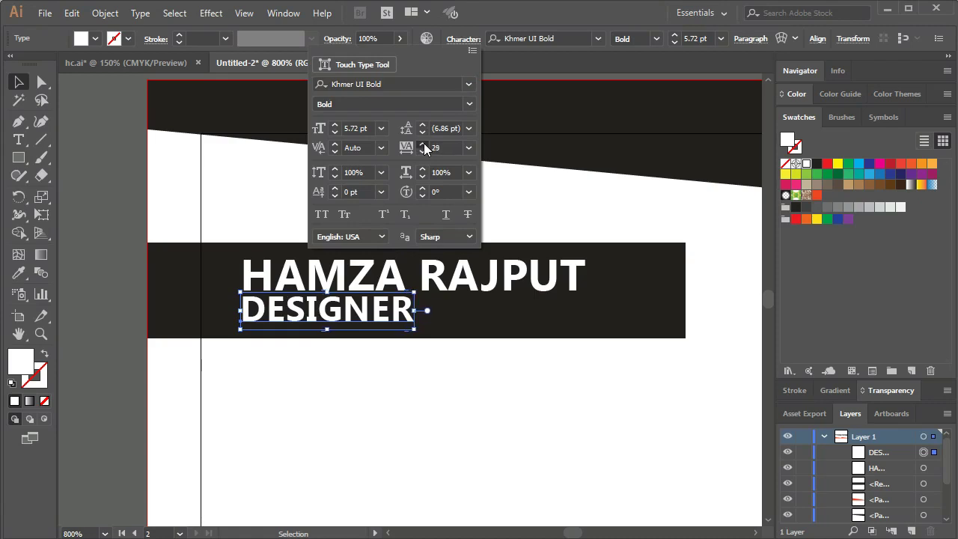
click(469, 147)
click(489, 300)
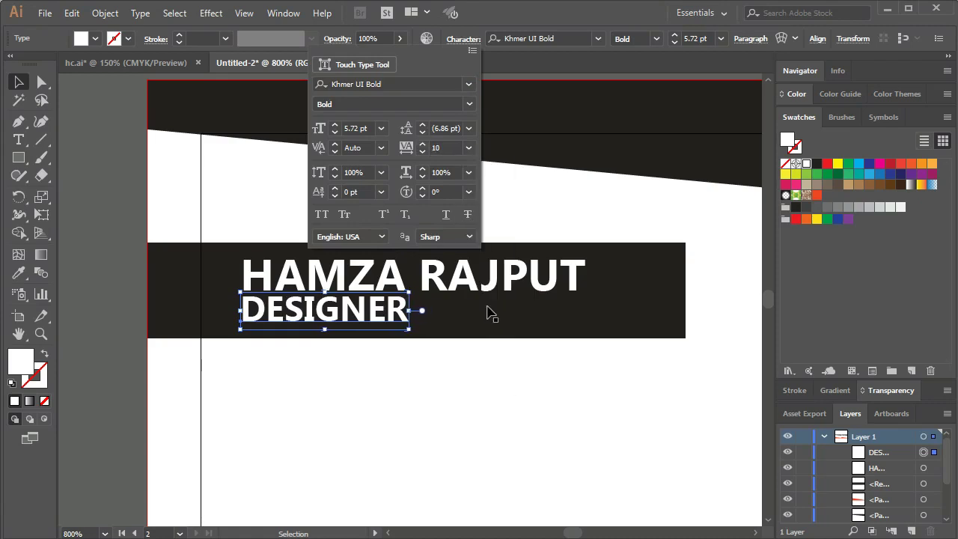
click(468, 148)
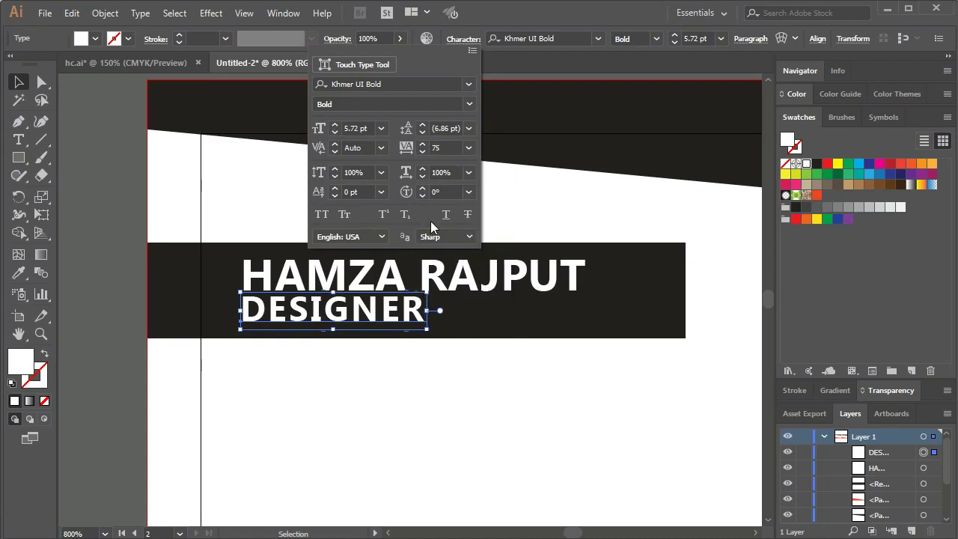
click(468, 147)
click(488, 368)
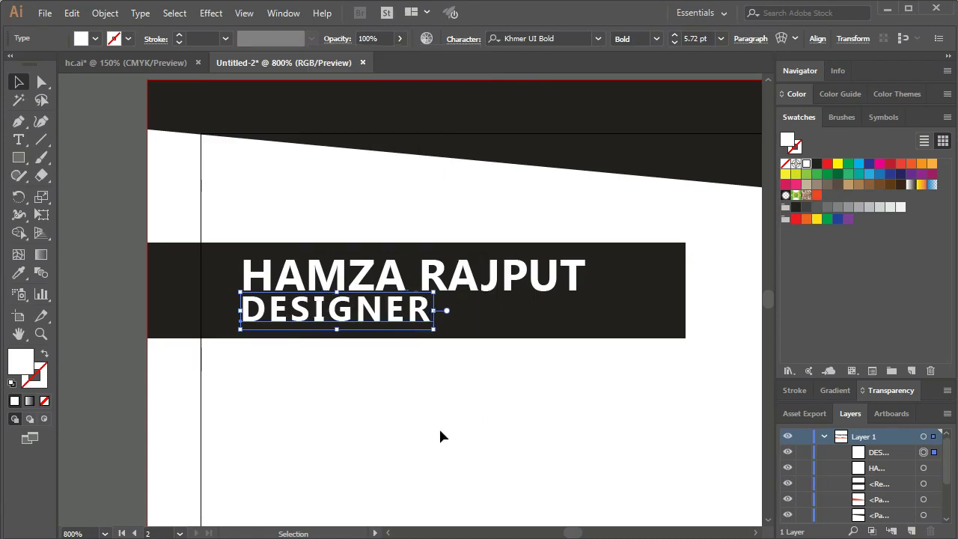
click(407, 434)
- Shrink DESIGNER to about 4.48 pt, nudge it under the name, and view the whole card
click(368, 312)
drag(434, 327, 392, 320)
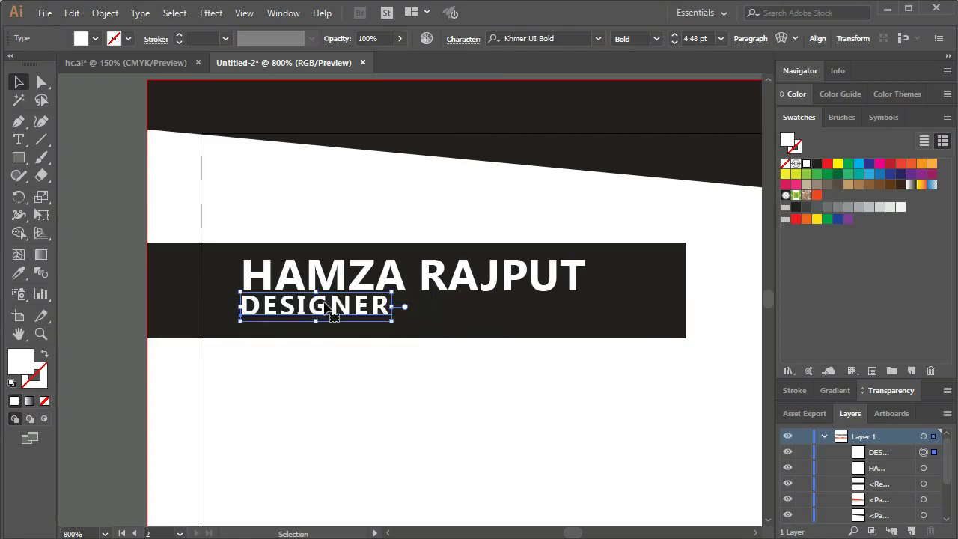
drag(331, 313, 333, 315)
click(386, 460)
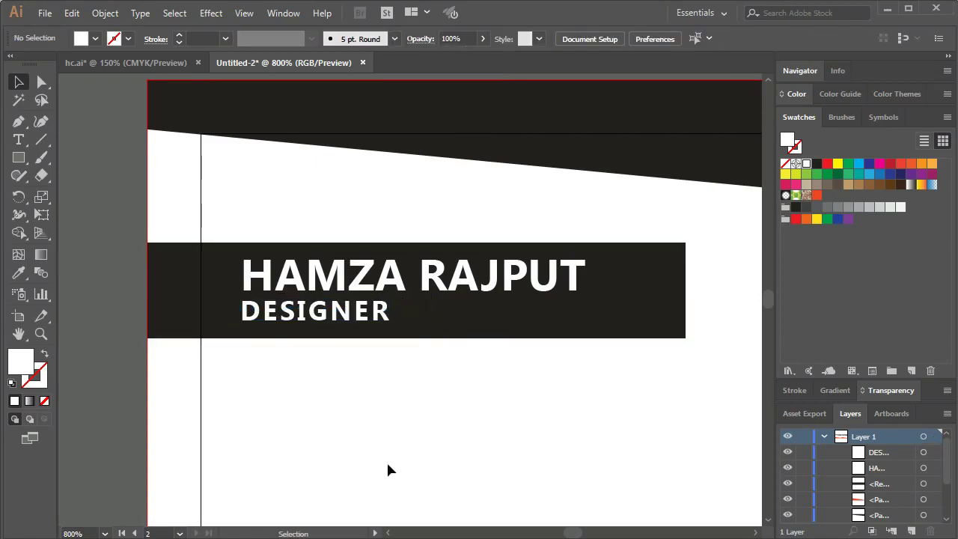
key(ctrl+0)
key(ctrl+minus)
key(ctrl+minus)
mouse_move(291, 306)
mouse_down()
mouse_move(314, 302)
mouse_move(420, 333)
mouse_up()
- Draw a horizontal line under DESIGNER with a 2 pt stroke, nudged up close to the name
scroll(312, 251, up, 3)
click(44, 140)
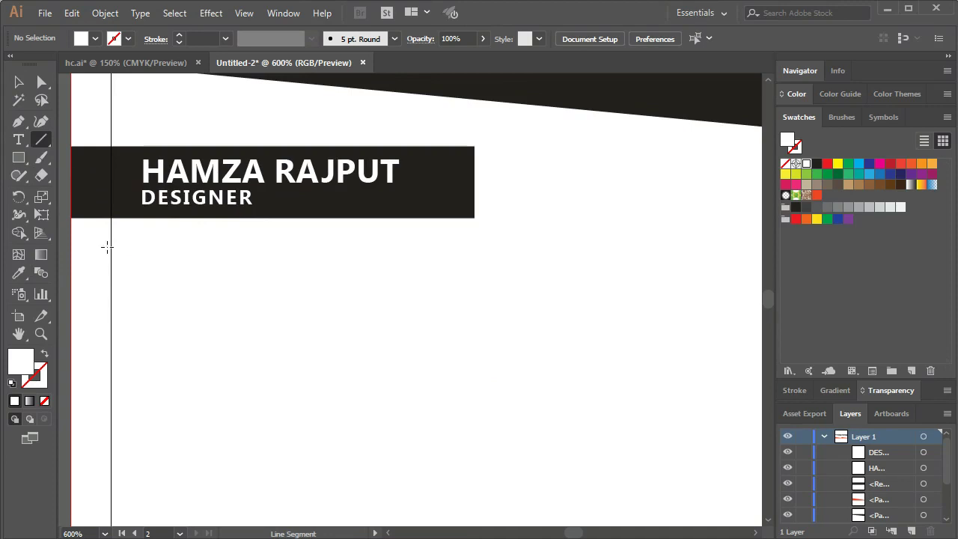
drag(158, 245, 351, 245)
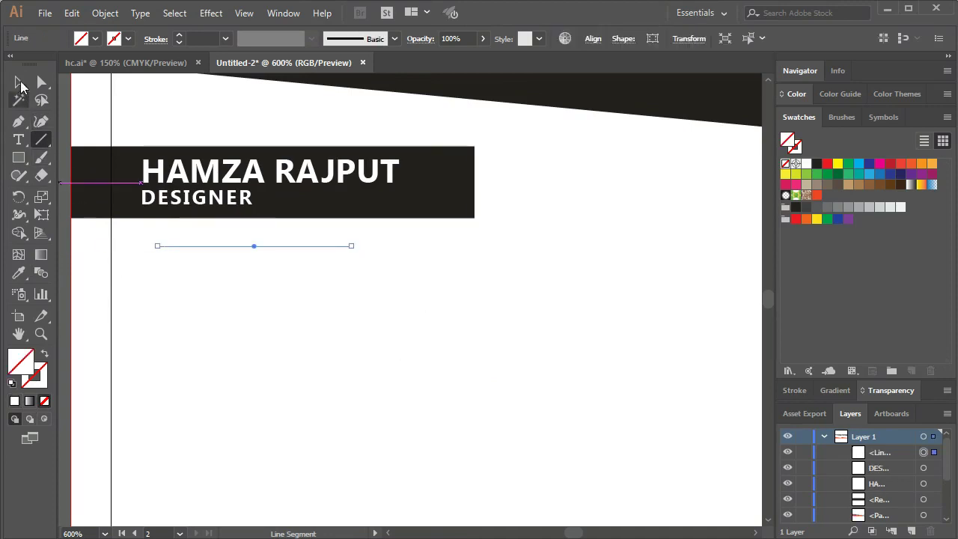
click(18, 82)
click(179, 35)
click(179, 43)
click(179, 45)
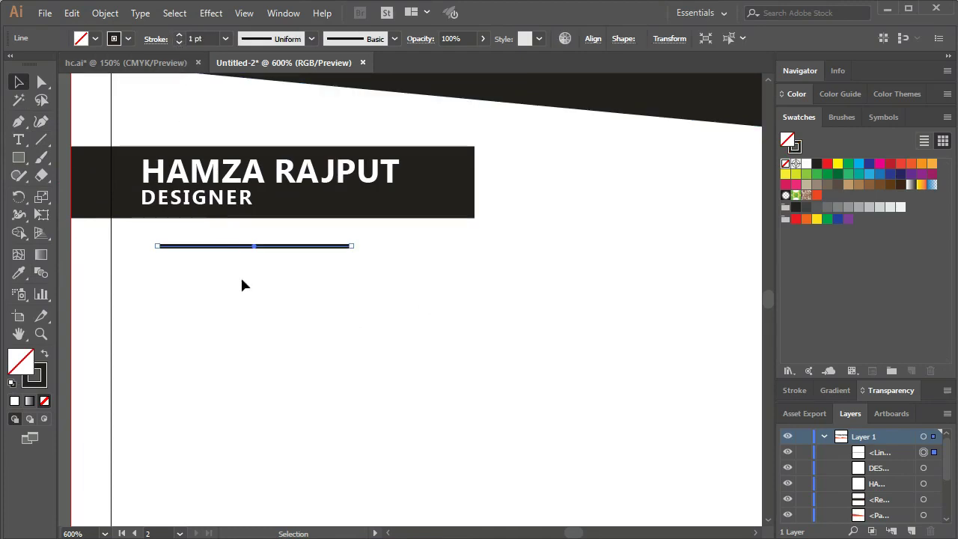
click(240, 275)
drag(275, 249, 274, 240)
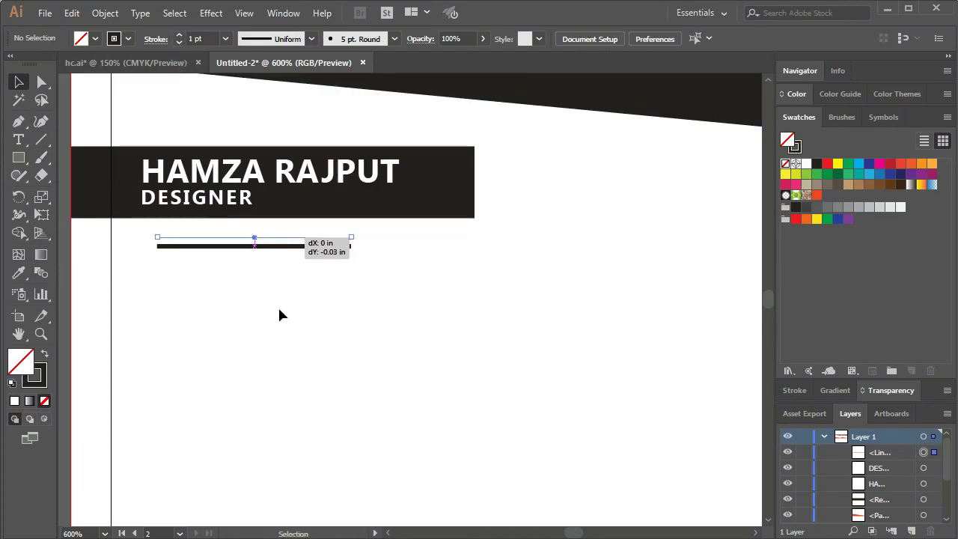
click(179, 35)
click(303, 311)
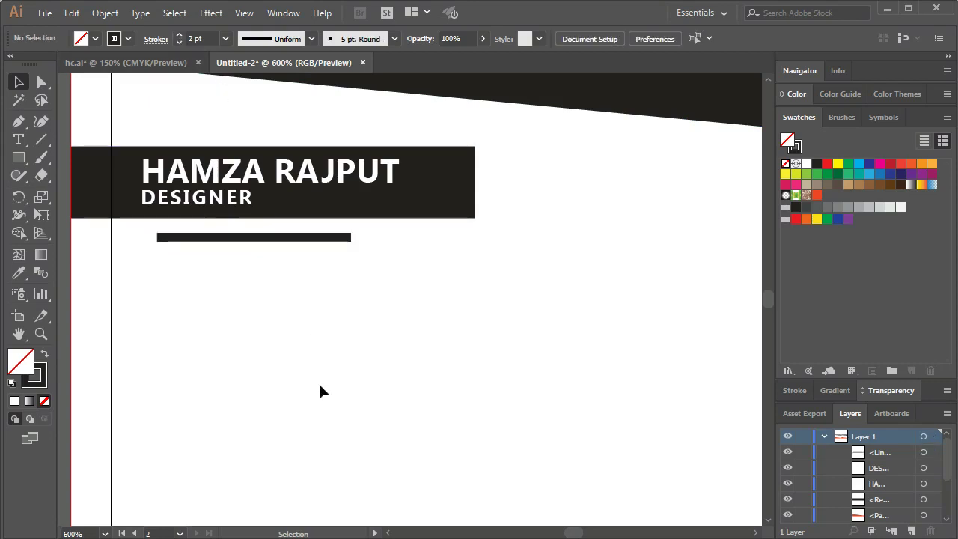
- Shorten the line under DESIGNER from its right end to match the hc.ai reference
key(ctrl+minus)
key(ctrl+minus)
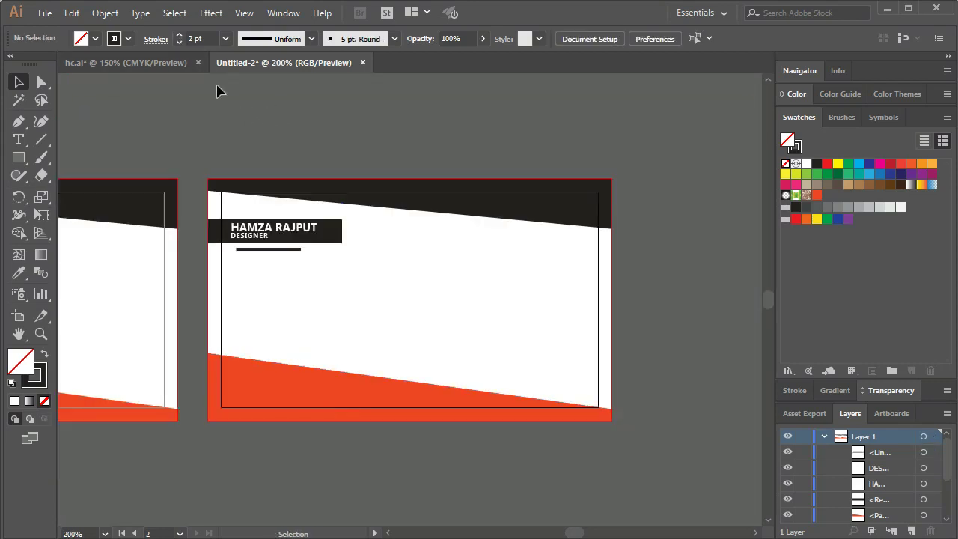
click(171, 62)
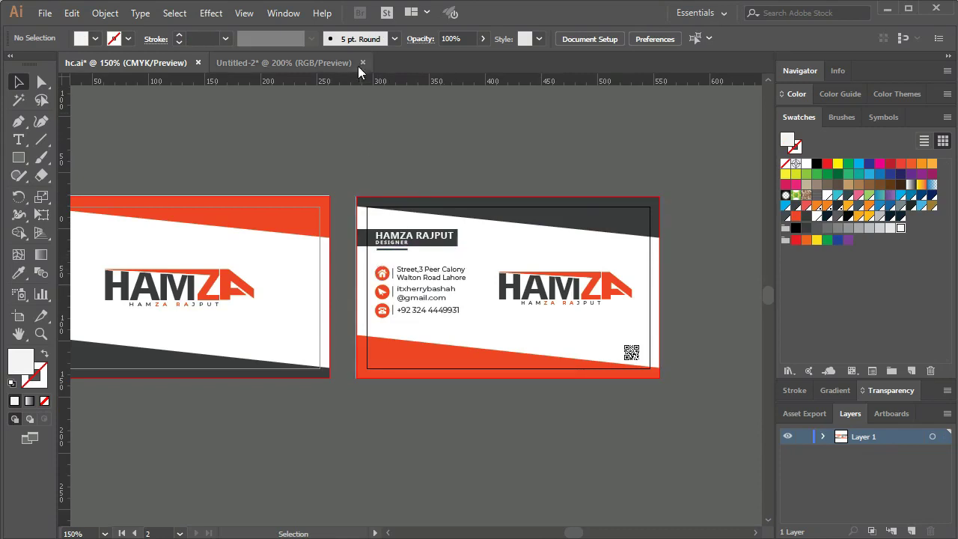
click(338, 63)
click(268, 248)
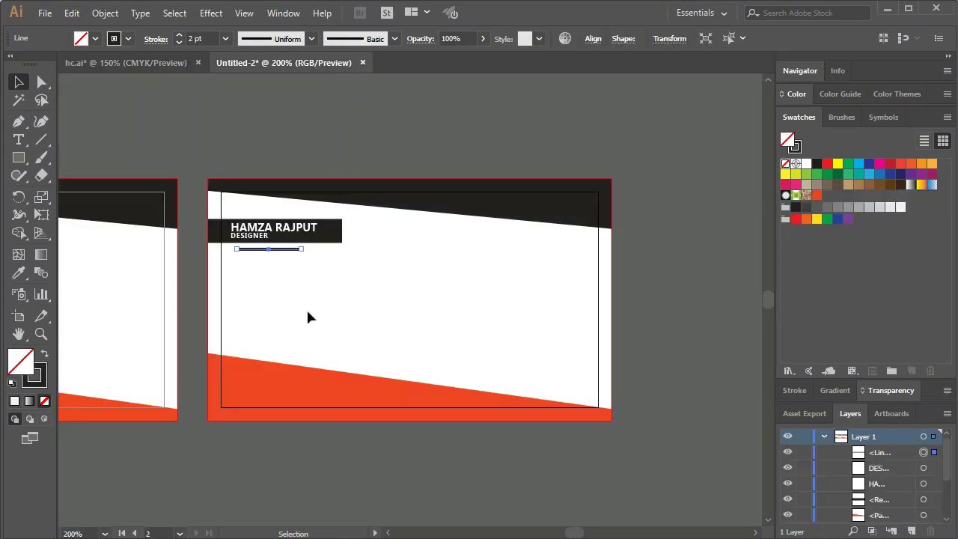
key(ctrl+plus)
key(ctrl+plus)
key(ctrl+plus)
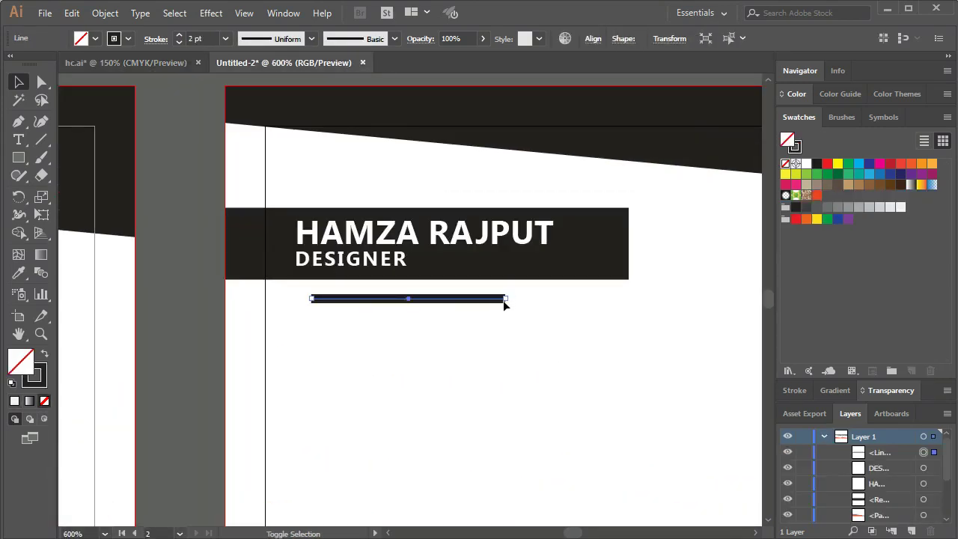
drag(505, 298, 458, 295)
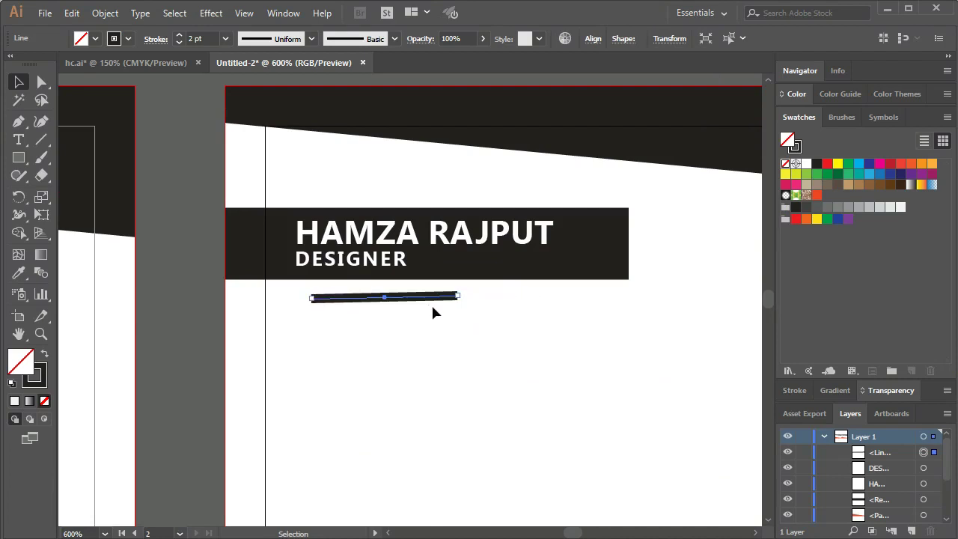
key(ctrl+z)
drag(506, 299, 384, 293)
click(419, 347)
key(ctrl+0)
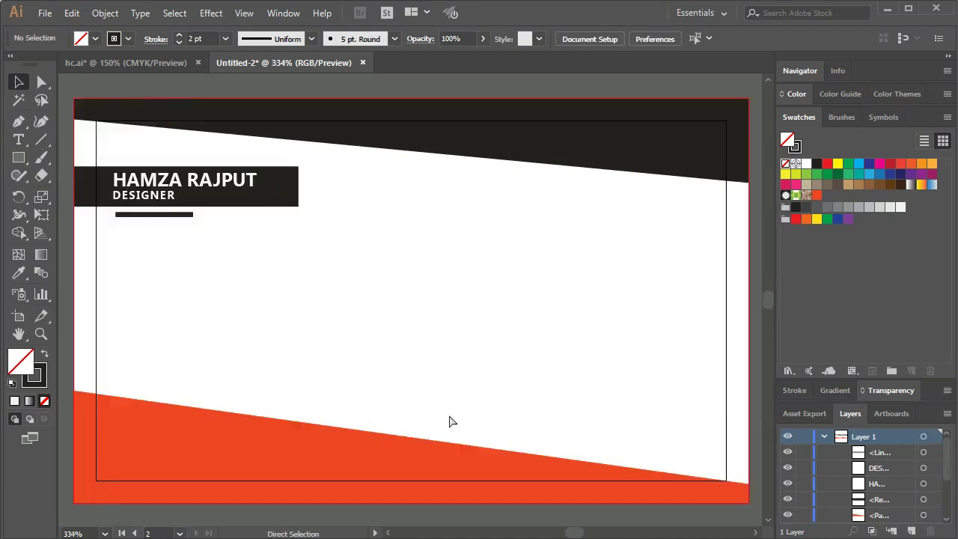
- Check the finished line under DESIGNER against the hc.ai reference card
click(193, 222)
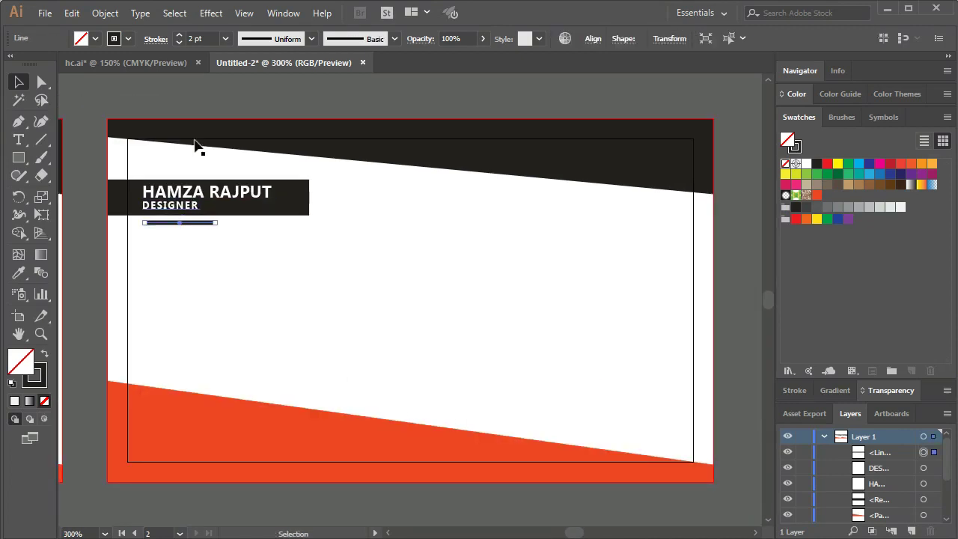
click(238, 291)
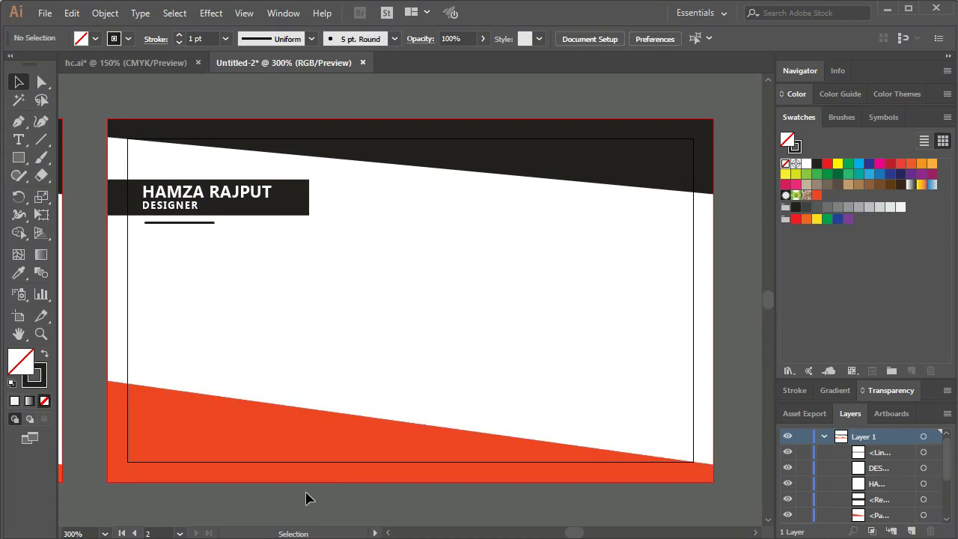
click(164, 64)
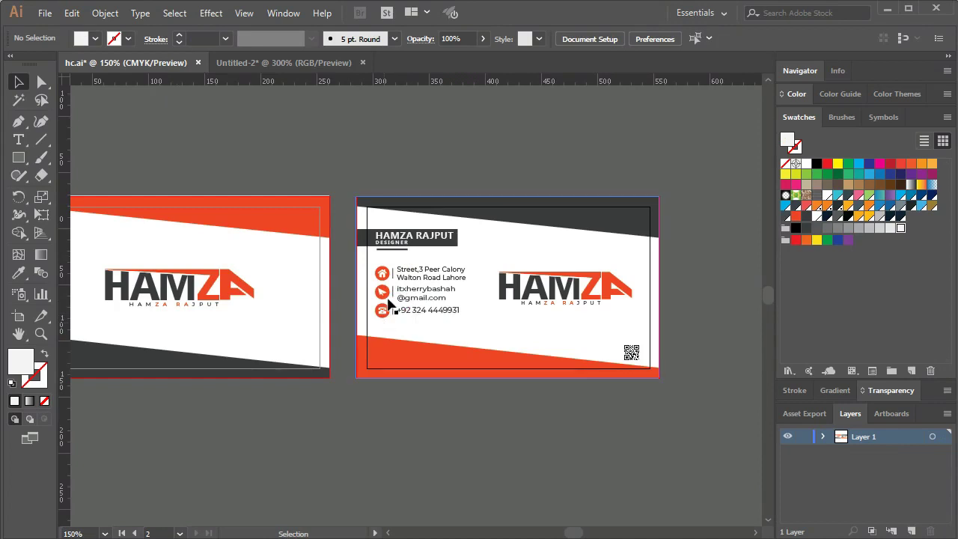
- Copy the HAMZA logo with its HAMZA RAJPUT tagline from hc.ai onto the Untitled-2 card's right side
click(331, 62)
key(ctrl+minus)
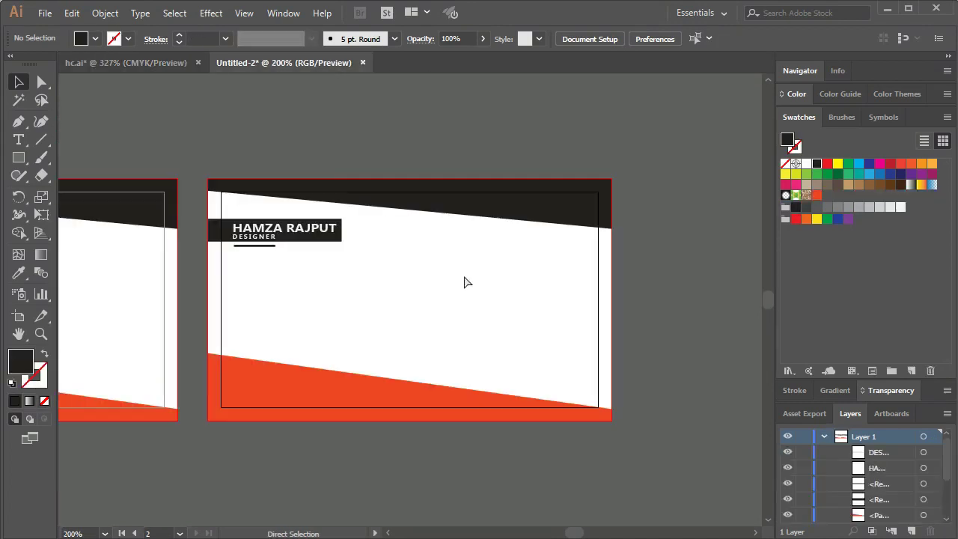
drag(356, 288, 450, 307)
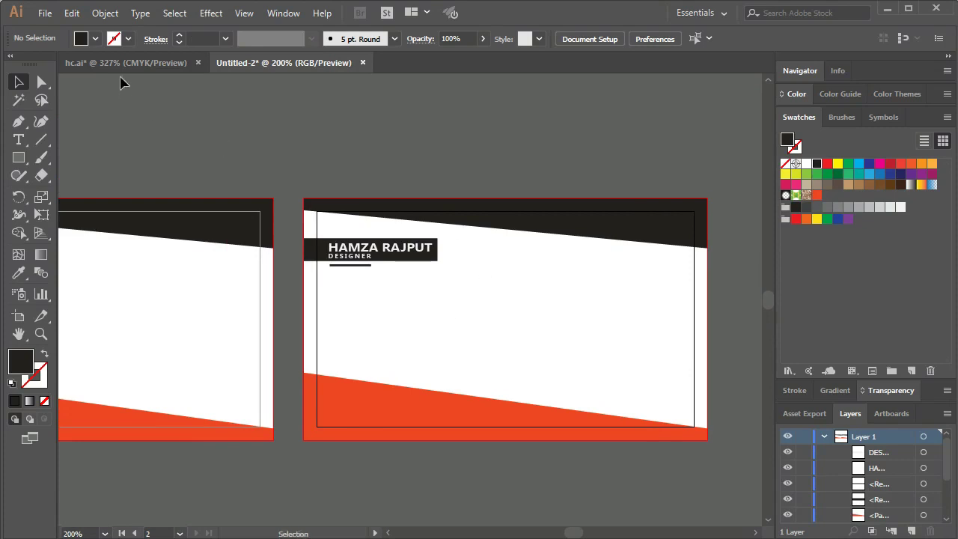
click(142, 62)
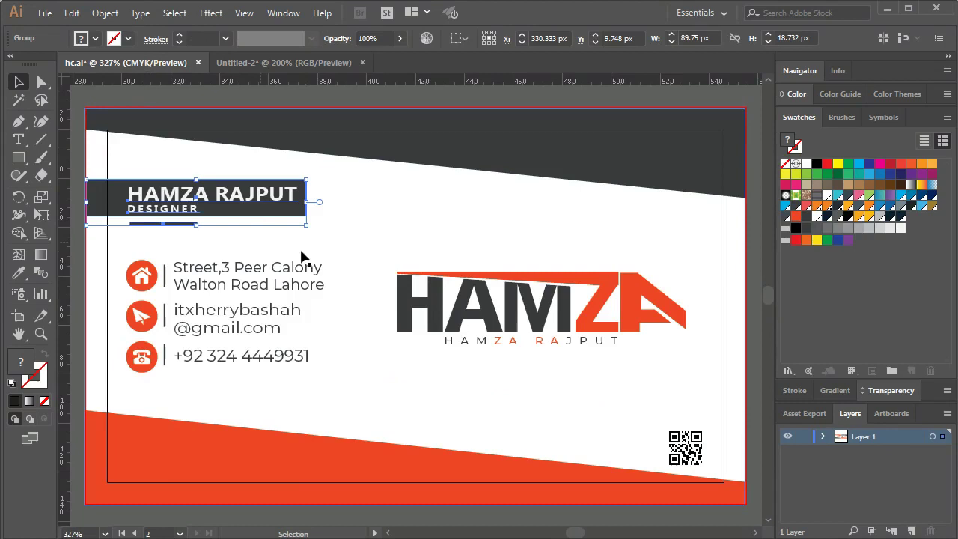
click(388, 243)
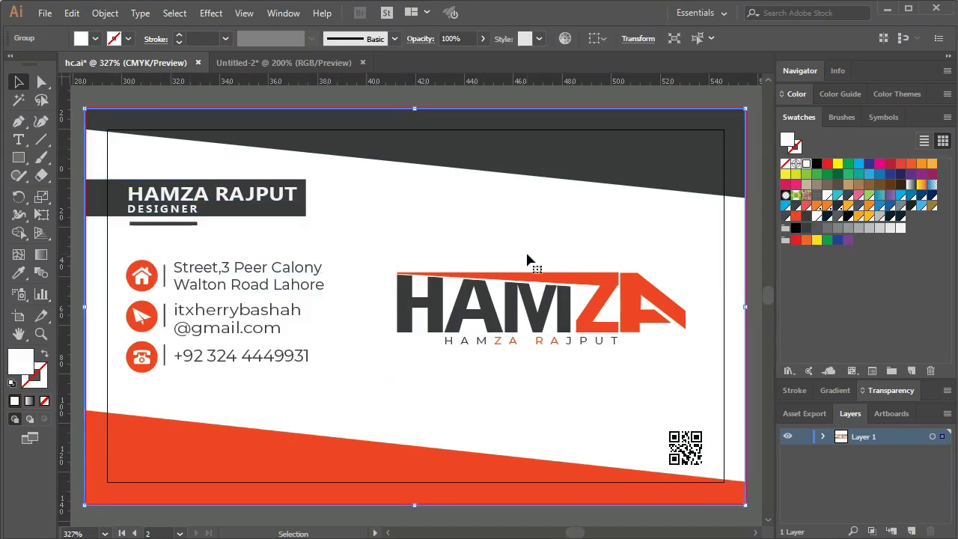
click(550, 337)
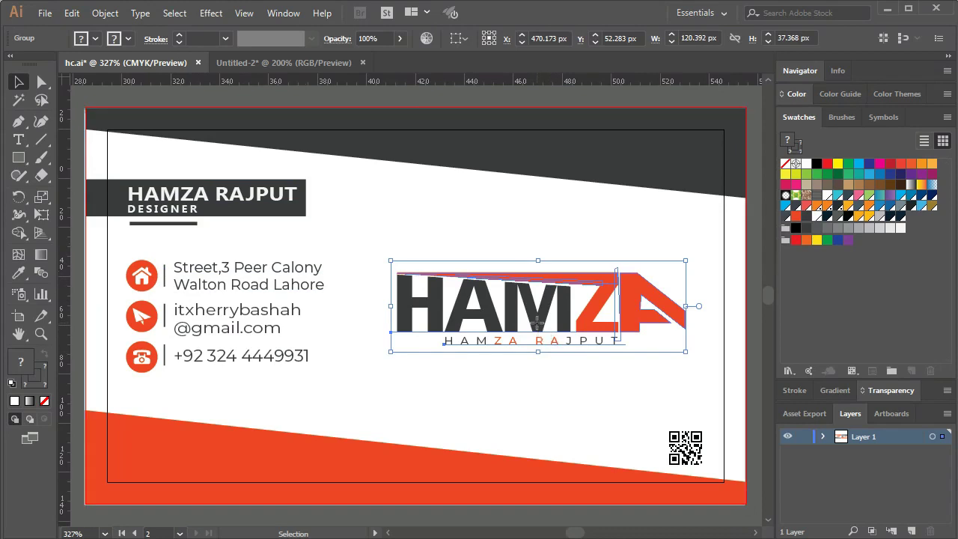
drag(537, 322, 308, 47)
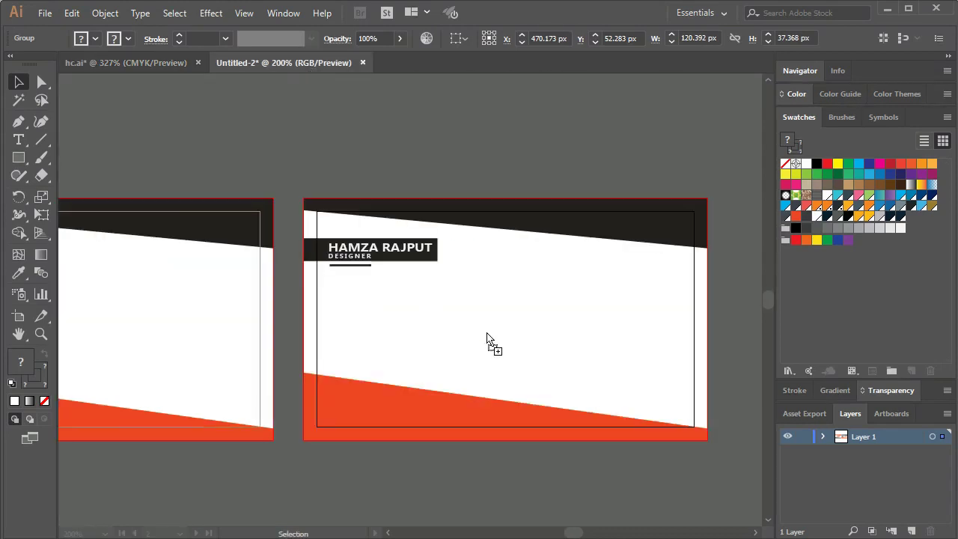
drag(487, 338, 507, 338)
drag(569, 337, 619, 327)
click(614, 479)
drag(673, 409, 561, 397)
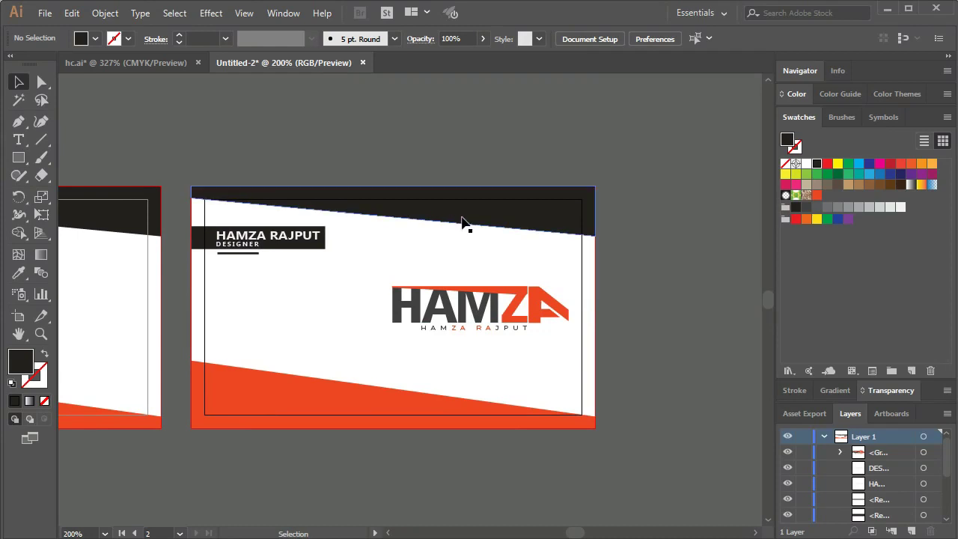
- Sample the logo's dark grey, save it as a swatch, and apply it to the top band
click(18, 273)
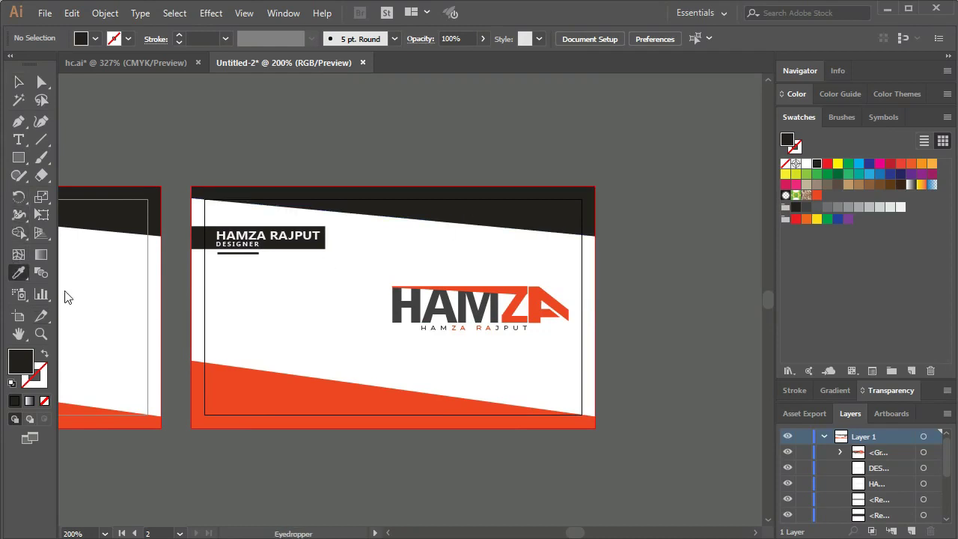
click(396, 306)
drag(675, 245, 819, 208)
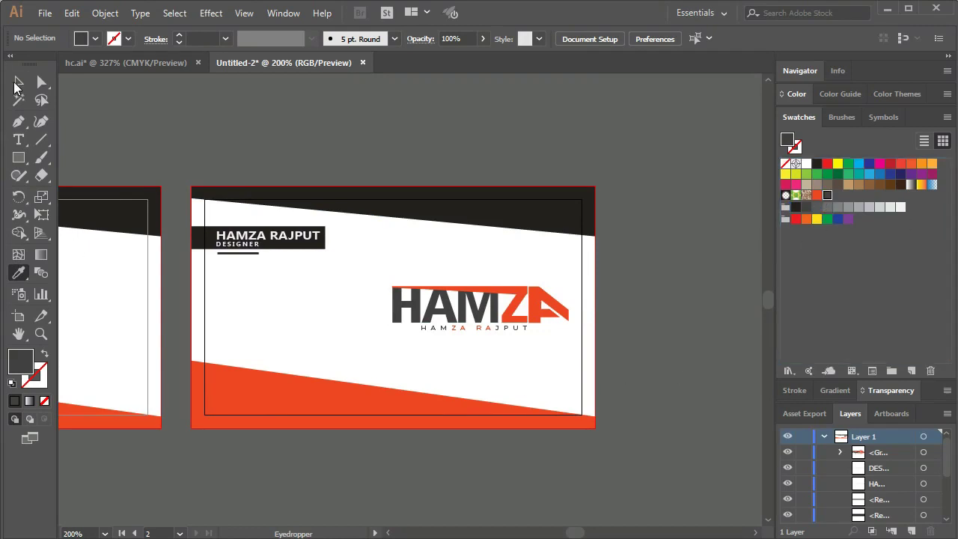
click(18, 84)
click(321, 246)
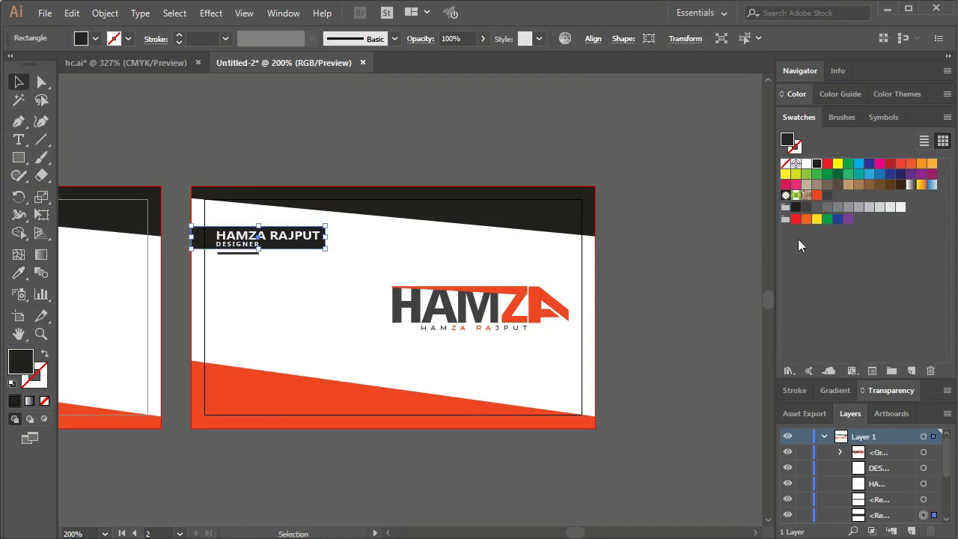
click(568, 216)
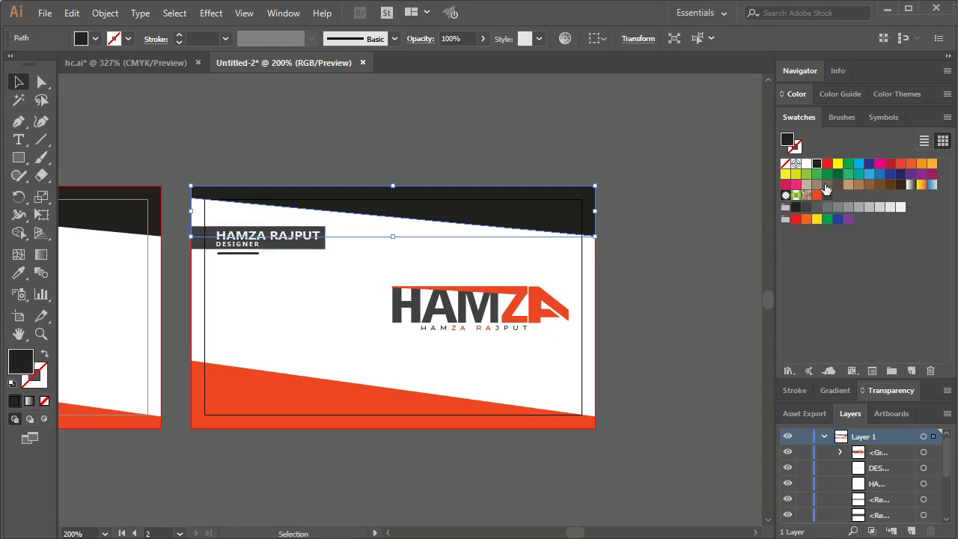
click(827, 196)
- Make the left card's top band dark grey, then compare against the hc.ai reference
click(105, 226)
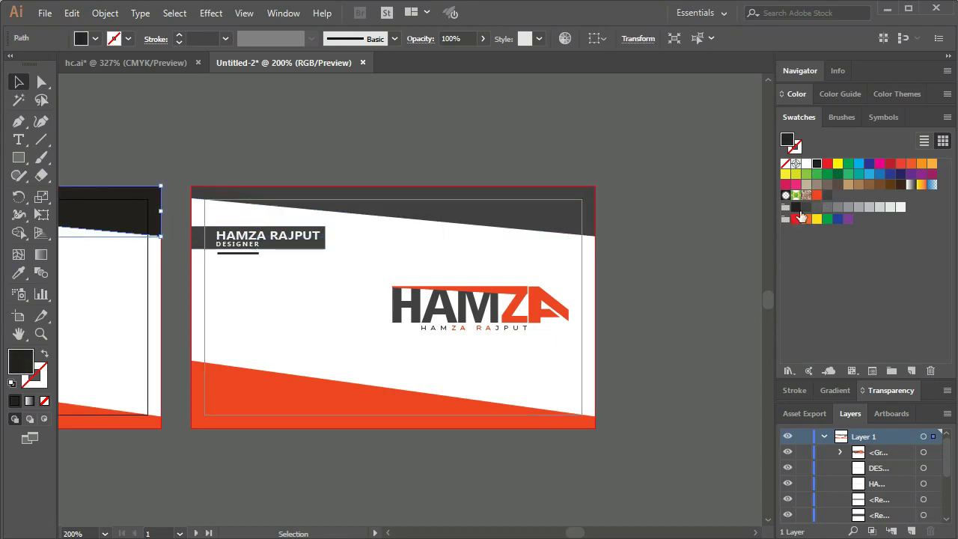
click(291, 137)
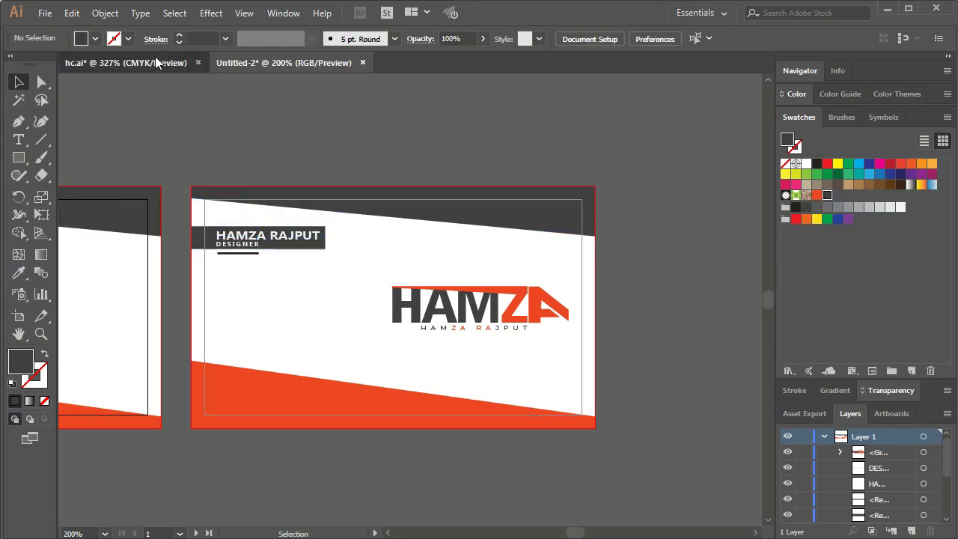
click(156, 63)
key(a)
key(ctrl+minus)
key(ctrl+minus)
key(ctrl+minus)
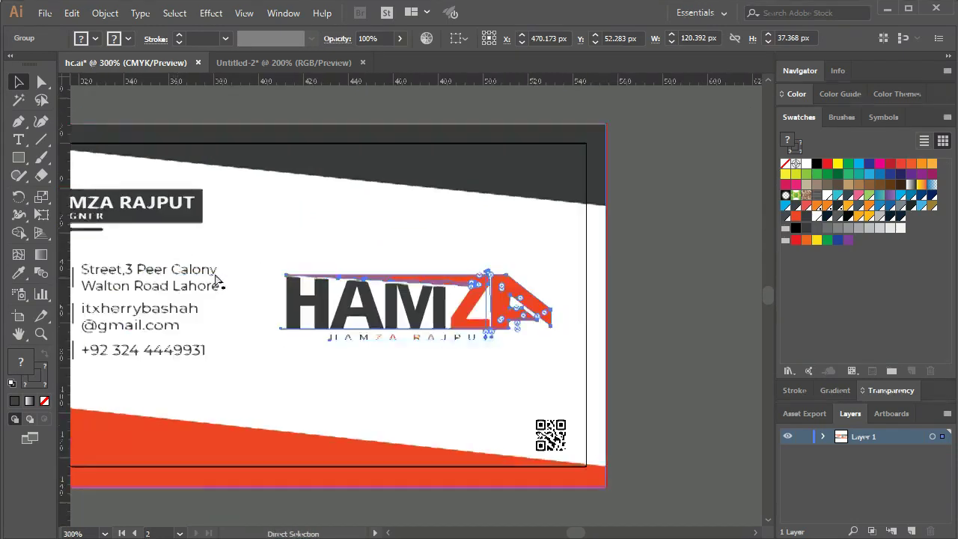
key(v)
key(ctrl+minus)
click(314, 62)
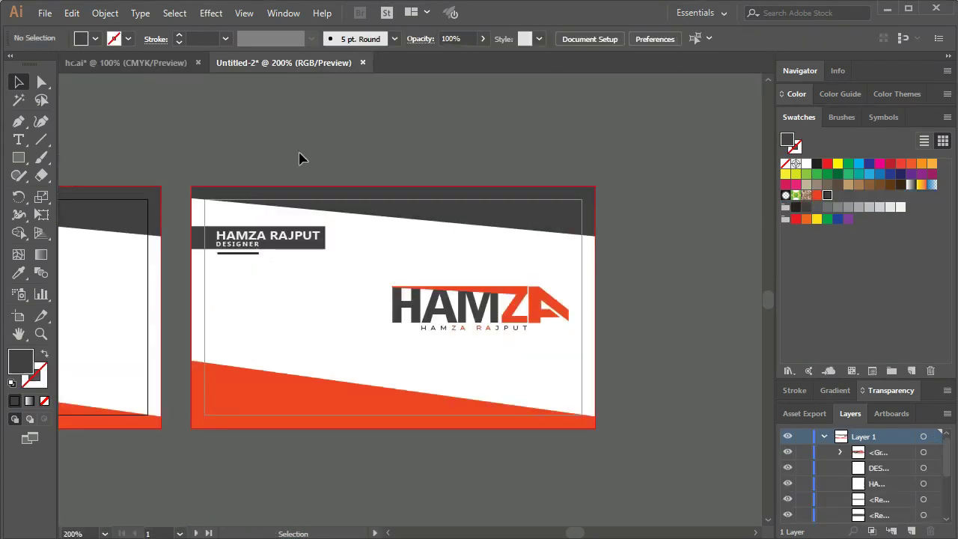
drag(164, 216, 463, 175)
- Swap the left card's bands: orange-red on top, dark grey on the bottom
click(406, 180)
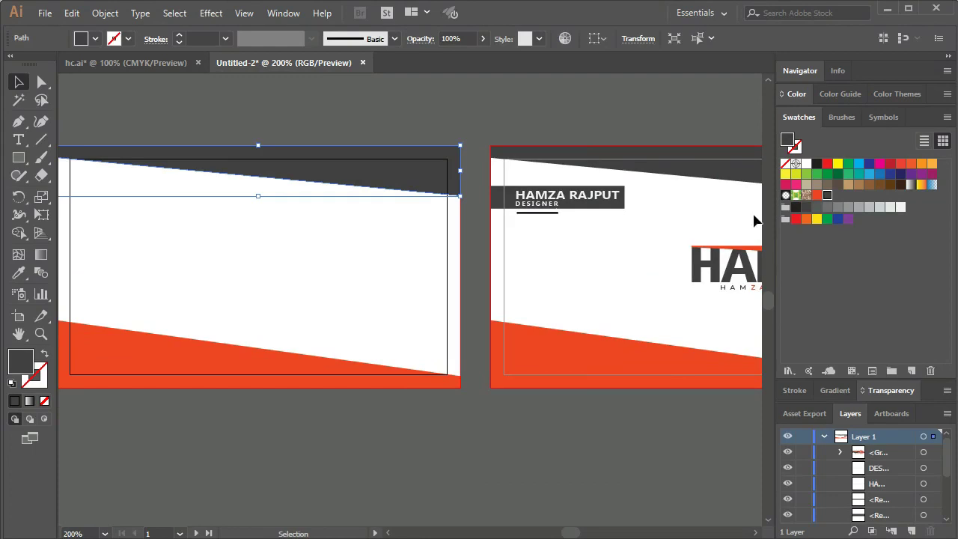
click(816, 194)
click(410, 383)
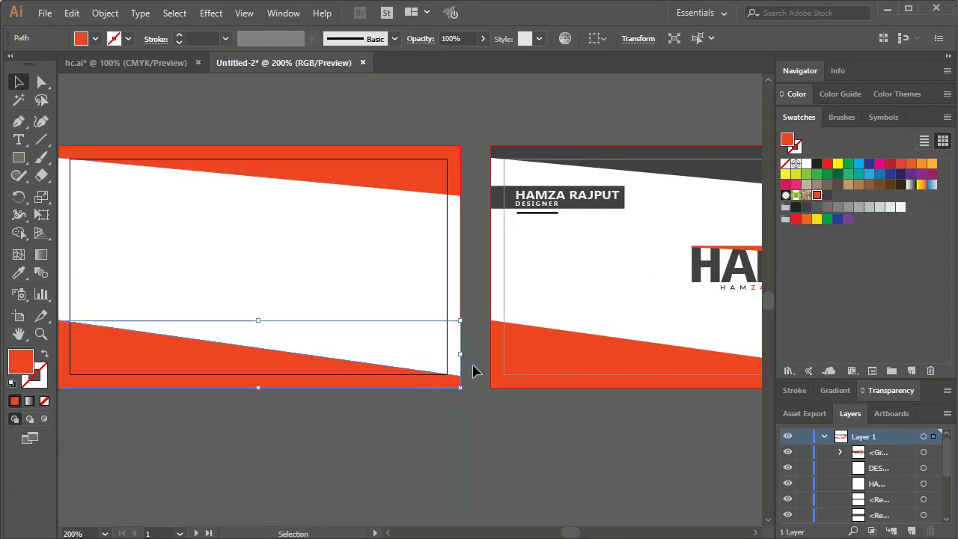
click(827, 195)
click(609, 92)
mouse_move(609, 93)
mouse_down()
mouse_move(428, 128)
mouse_move(333, 109)
mouse_up()
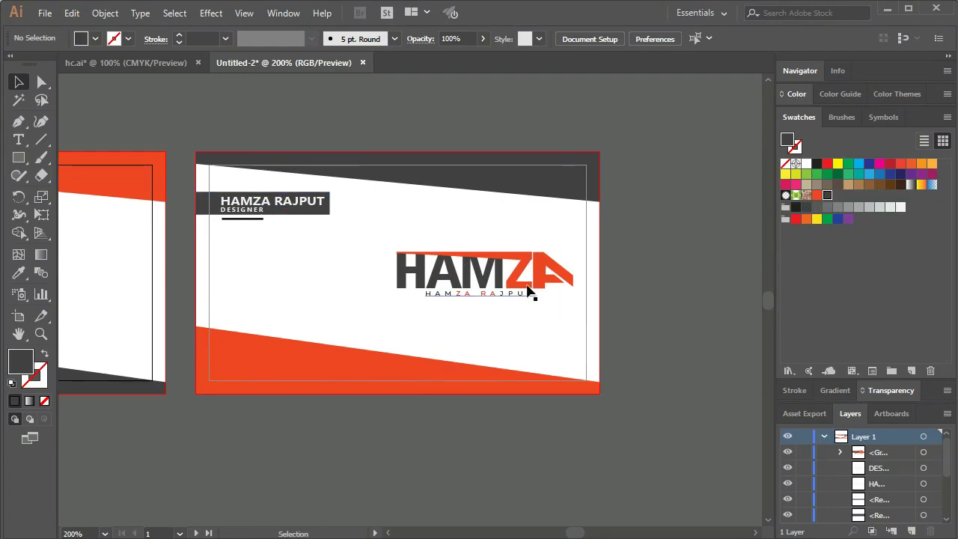
- Fill the small underline under DESIGNER with dark grey
click(237, 219)
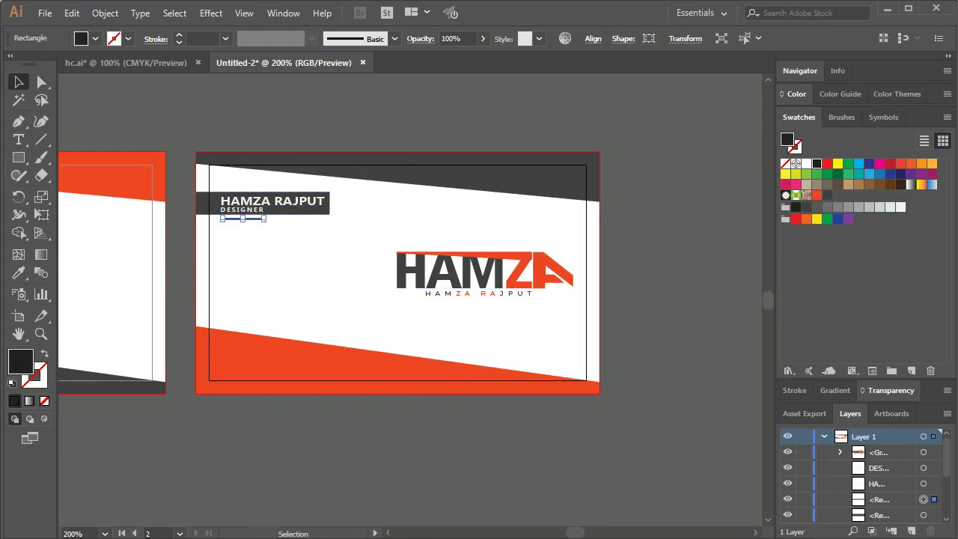
click(828, 197)
click(681, 285)
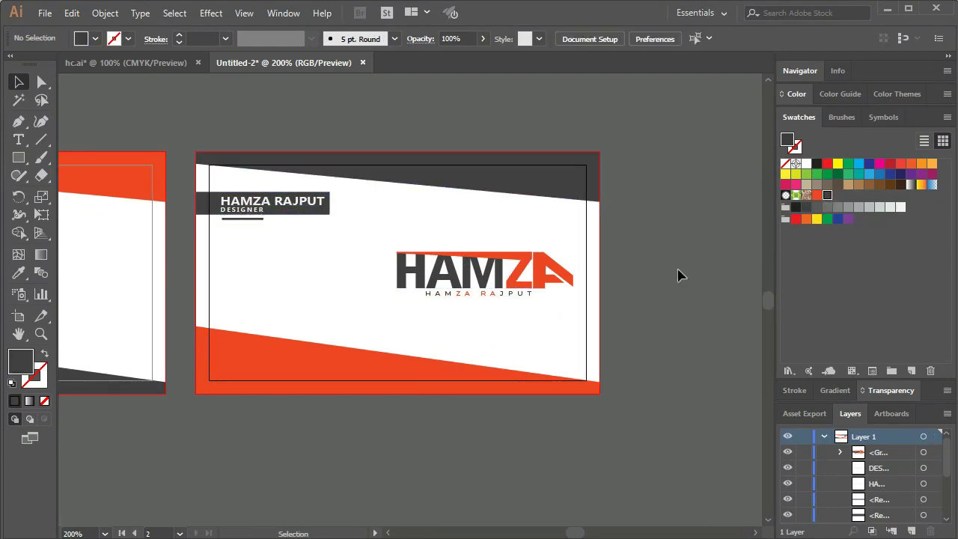
drag(531, 320, 575, 379)
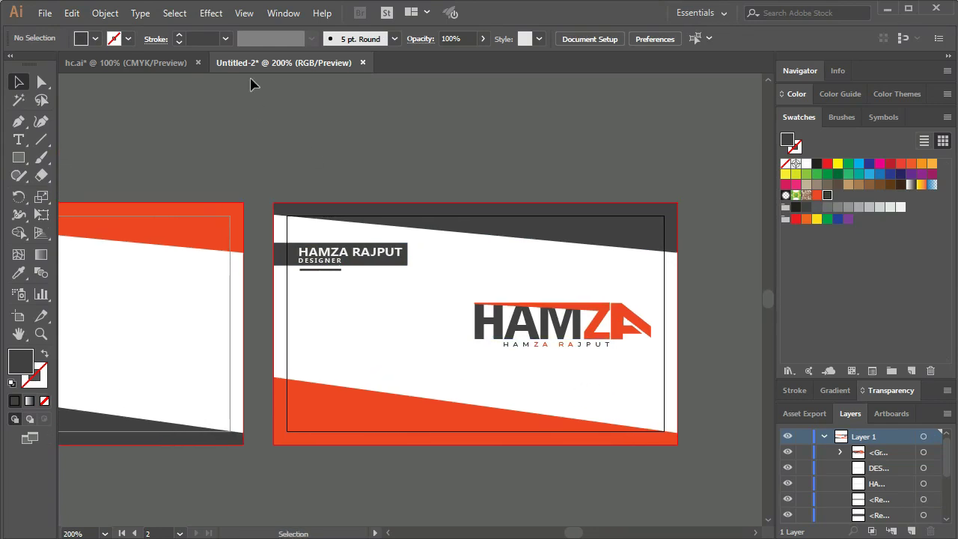
click(126, 63)
click(415, 304)
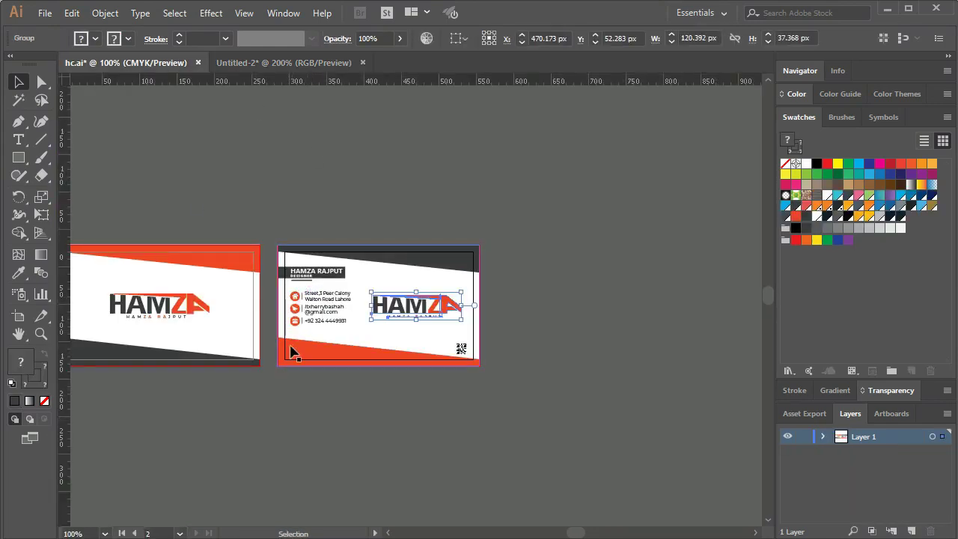
key(ctrl+plus)
key(ctrl+plus)
key(ctrl+plus)
drag(344, 336, 353, 334)
click(330, 410)
key(ctrl+z)
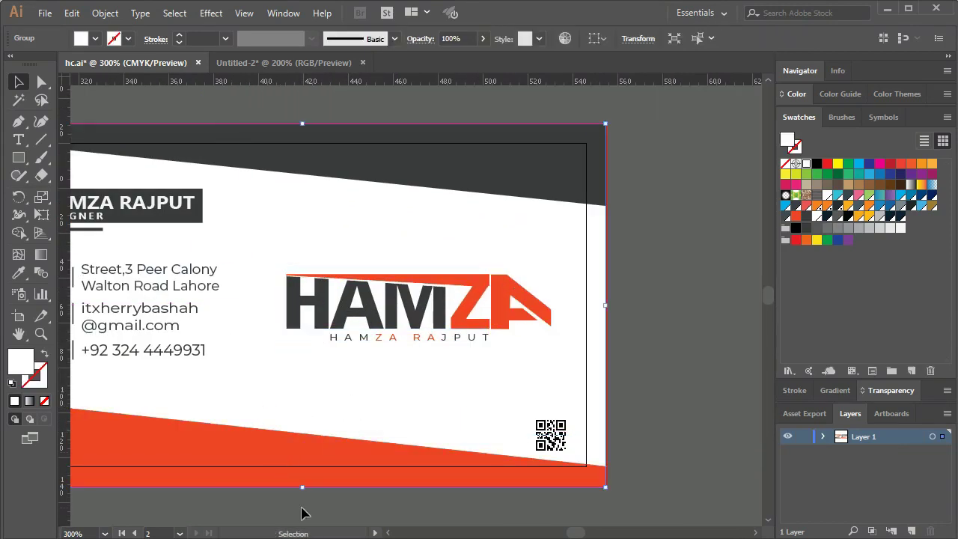
click(263, 505)
mouse_move(263, 504)
mouse_down()
mouse_move(432, 454)
mouse_move(396, 492)
mouse_up()
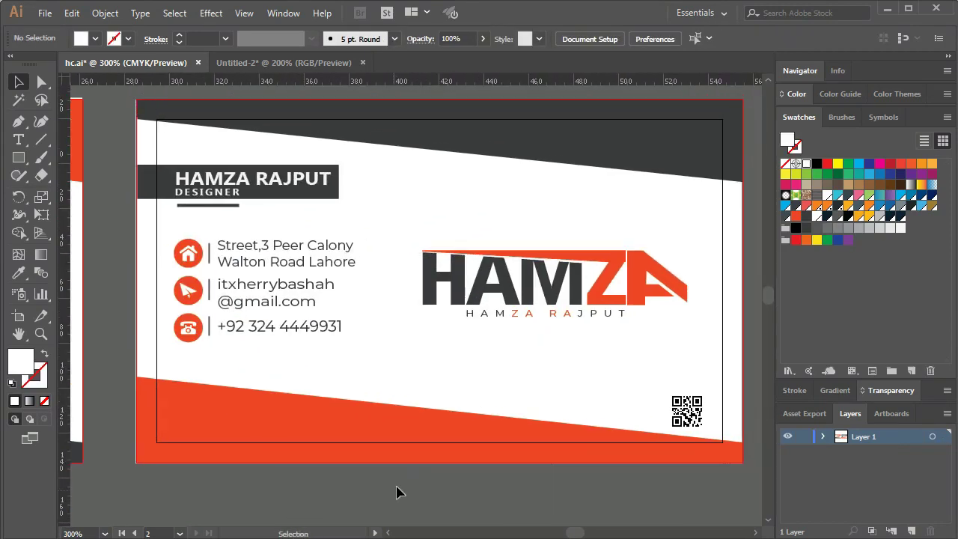
click(324, 60)
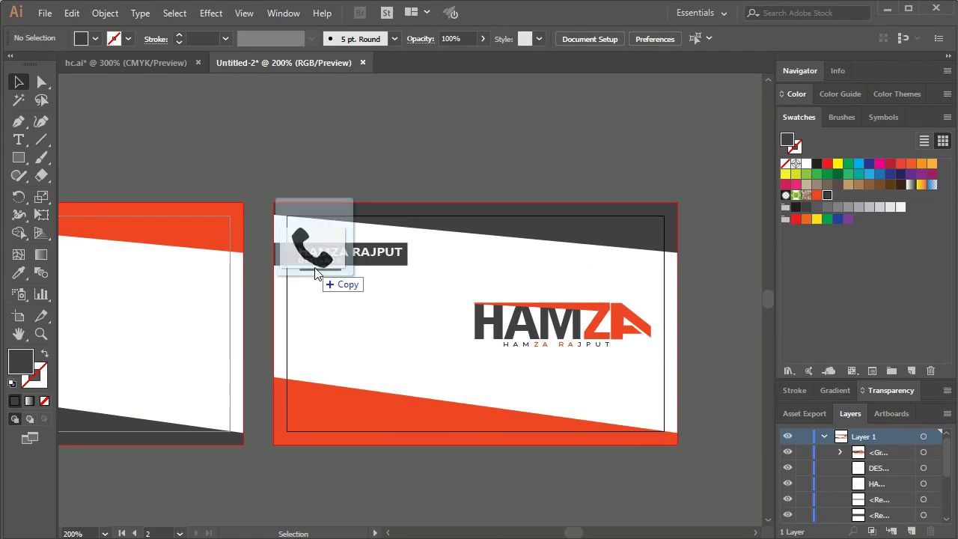
- Place the phone image, shrink it, move it above the cards, and embed it
drag(479, 535, 314, 251)
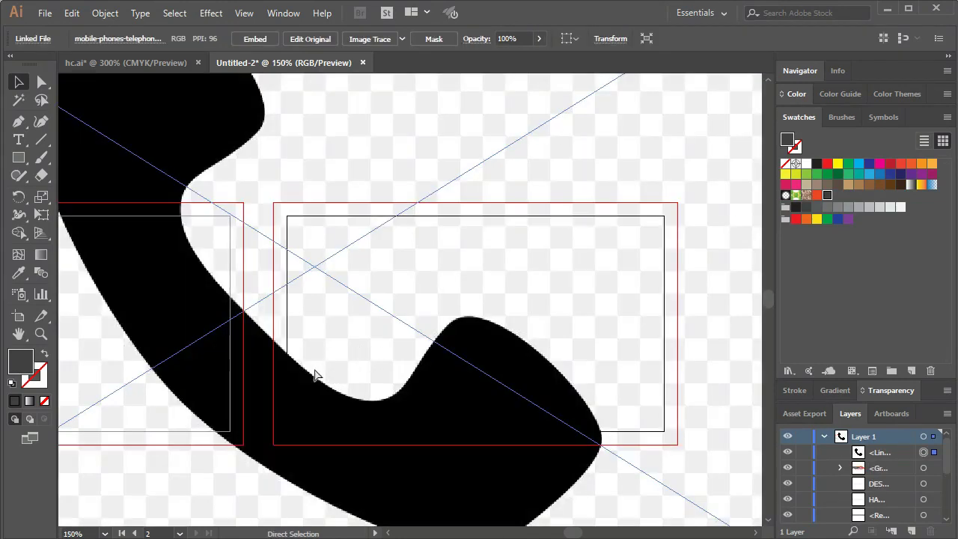
key(ctrl+minus)
key(ctrl+minus)
key(ctrl+minus)
mouse_move(295, 229)
mouse_down()
mouse_move(344, 275)
mouse_move(367, 267)
mouse_up()
drag(419, 314, 250, 196)
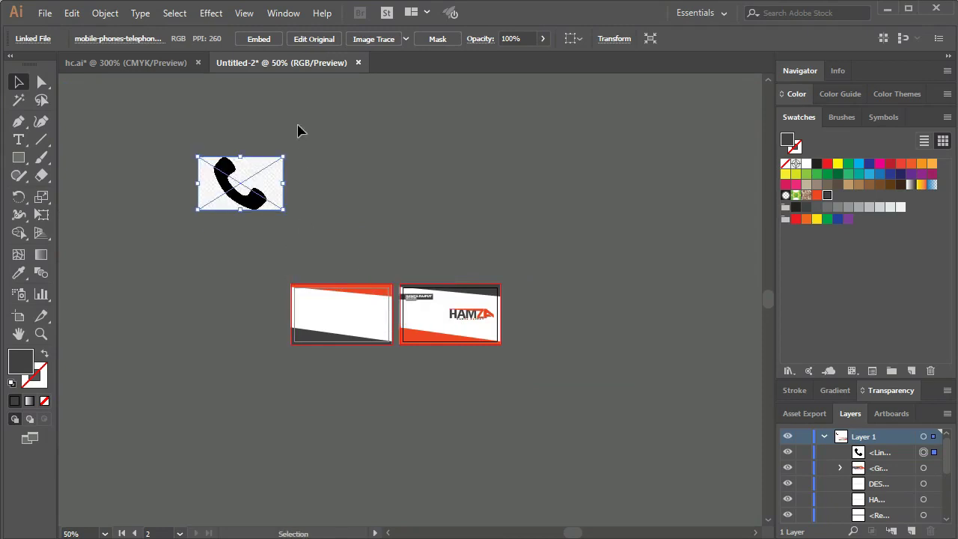
click(259, 41)
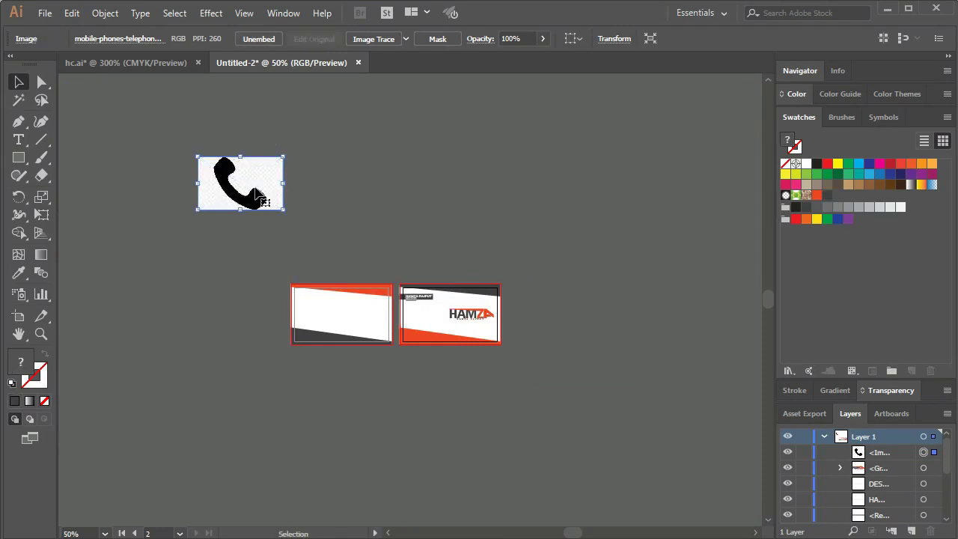
key(ctrl+plus)
key(ctrl+plus)
- Image Trace the phone picture, then expand and ungroup the traced paths
click(300, 15)
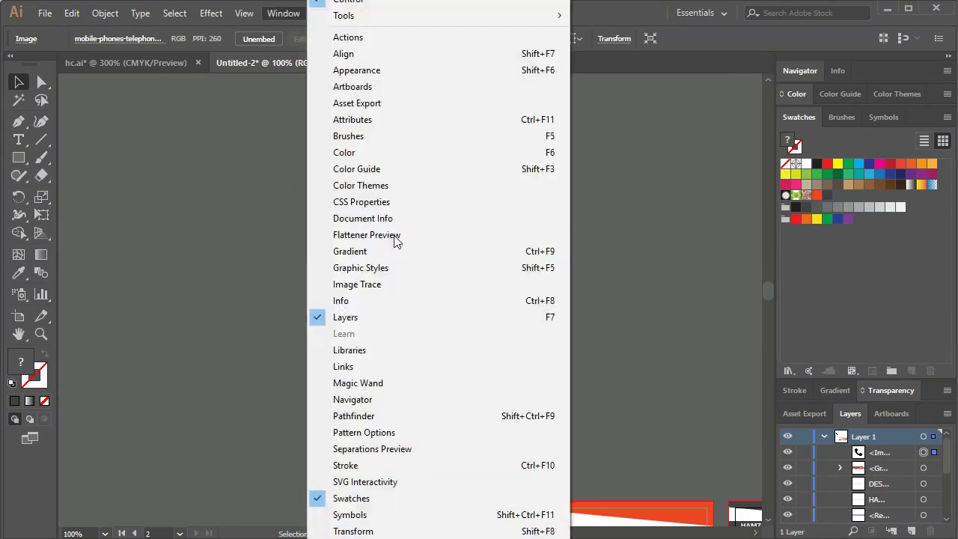
click(388, 288)
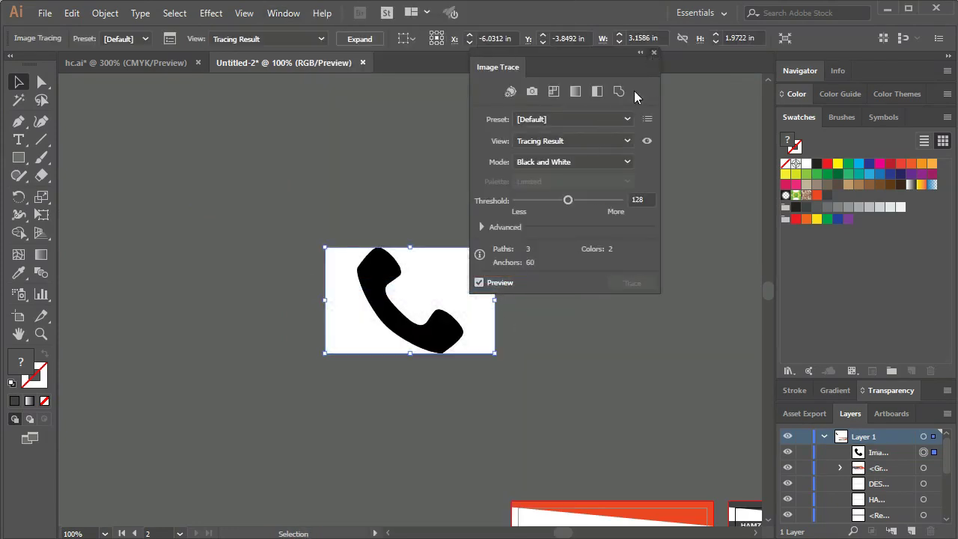
click(653, 52)
click(368, 41)
right_click(386, 315)
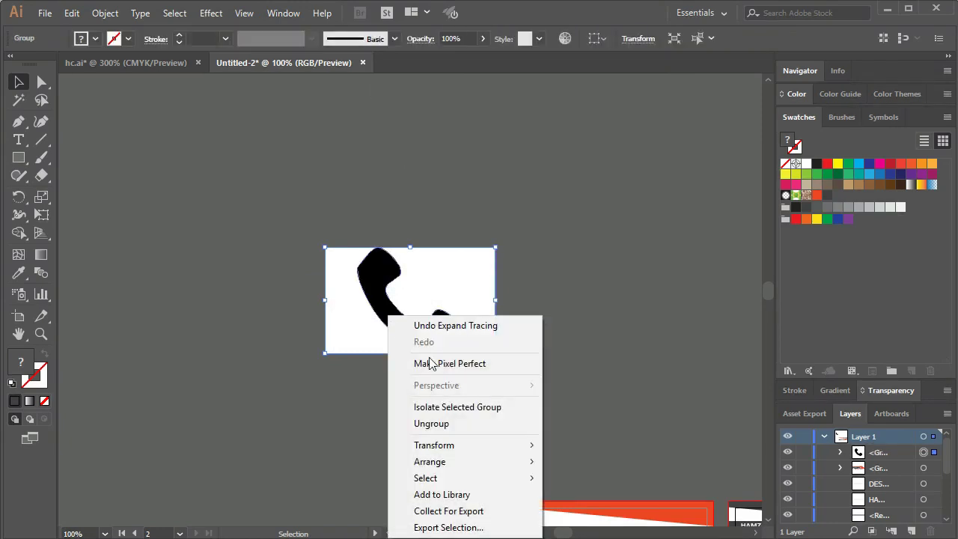
click(443, 424)
- Pull the black phone shape free and delete the leftover white background shapes
click(562, 336)
drag(434, 336, 209, 369)
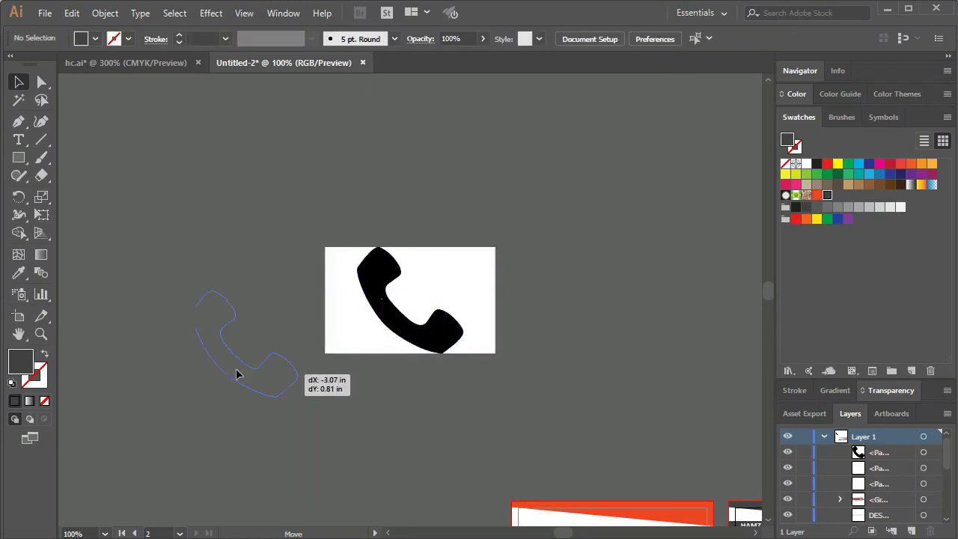
click(284, 217)
drag(284, 216, 569, 402)
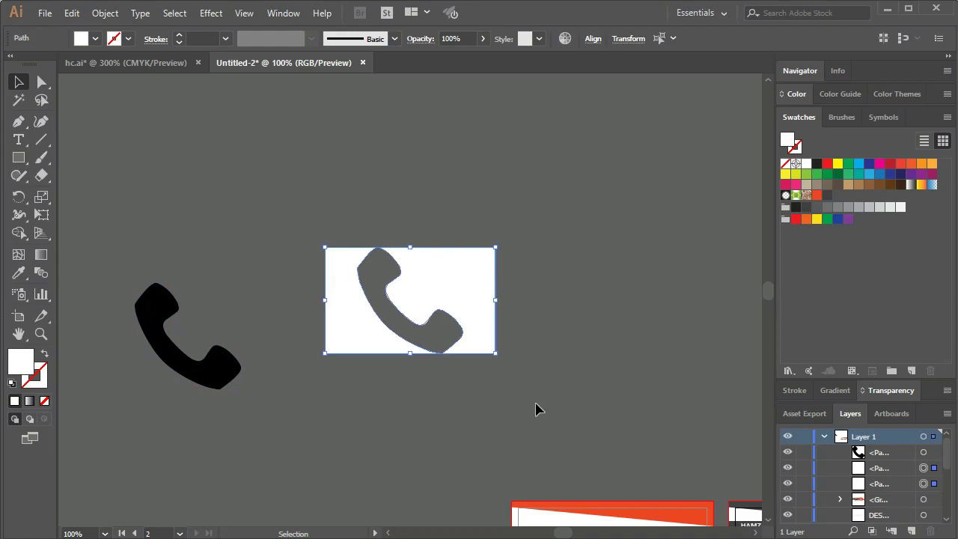
key(Delete)
drag(226, 370, 337, 363)
click(329, 363)
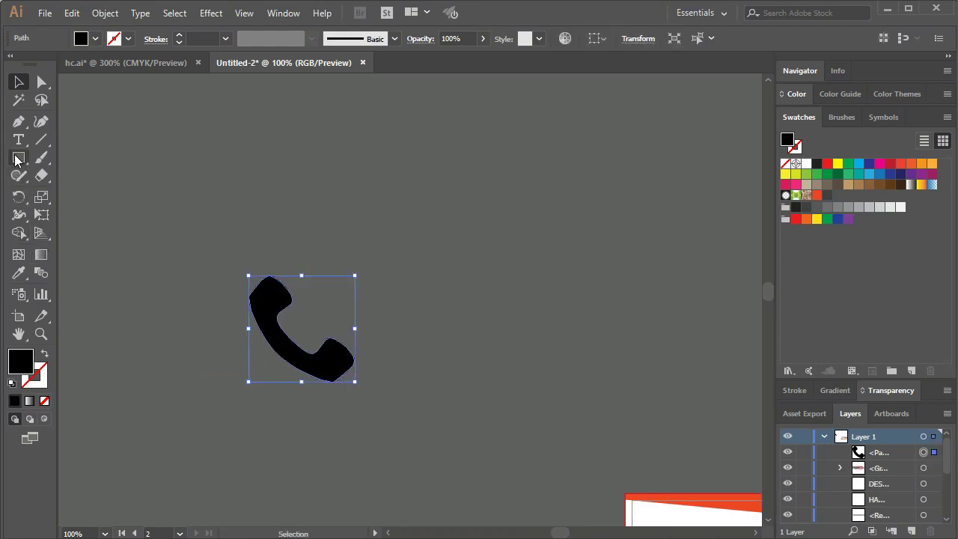
drag(23, 161, 67, 191)
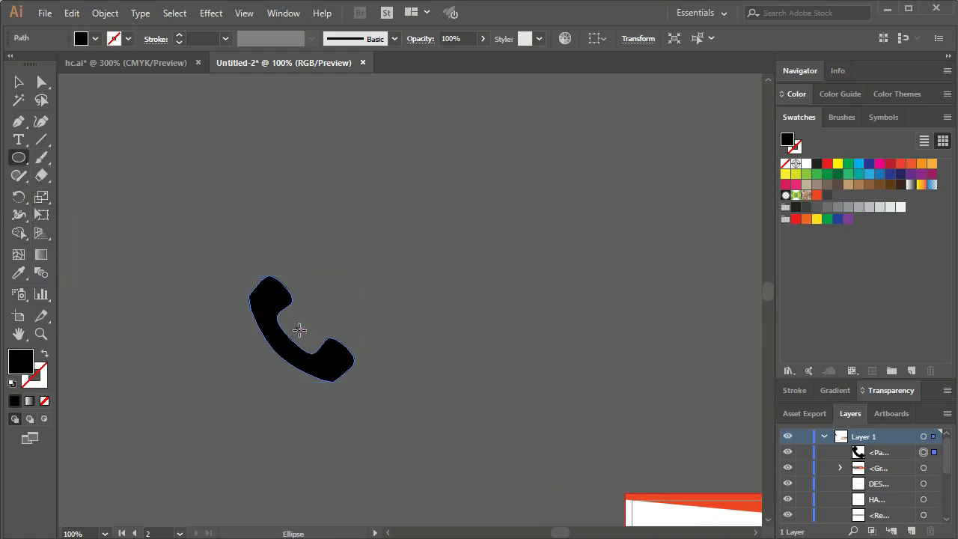
- Draw a circle near the phone shape and fill it orange-red
drag(300, 329, 387, 413)
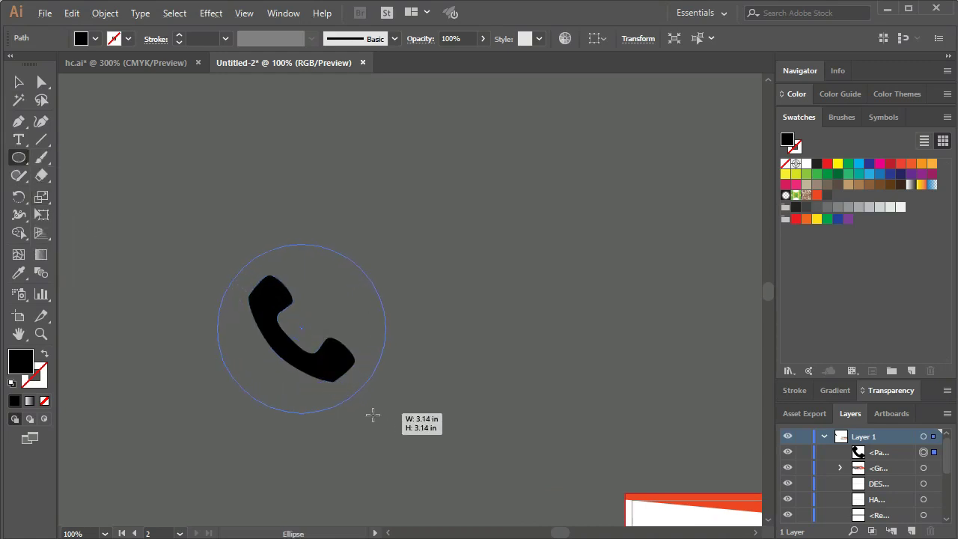
click(15, 84)
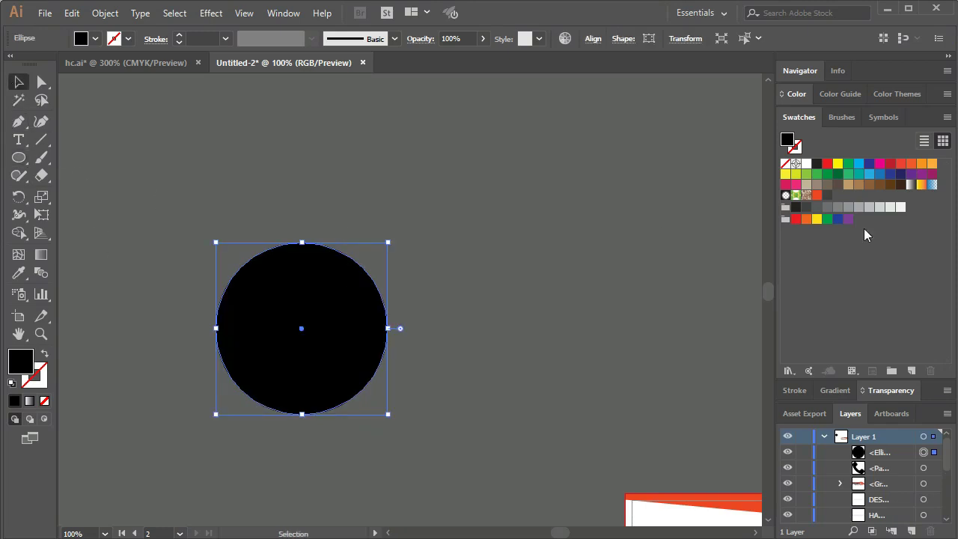
click(817, 196)
drag(357, 294, 357, 373)
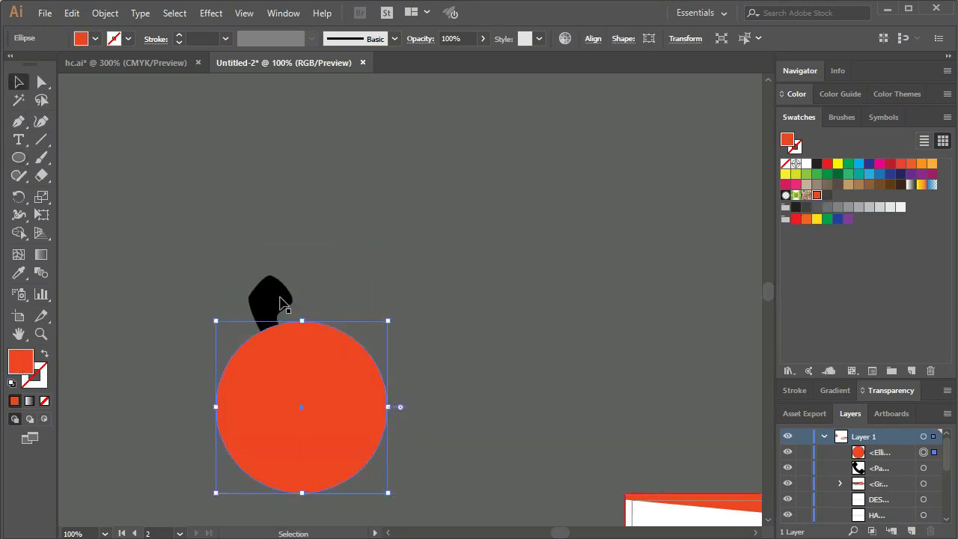
- Bring the phone shape in front of the circle and make it white
click(270, 299)
right_click(277, 301)
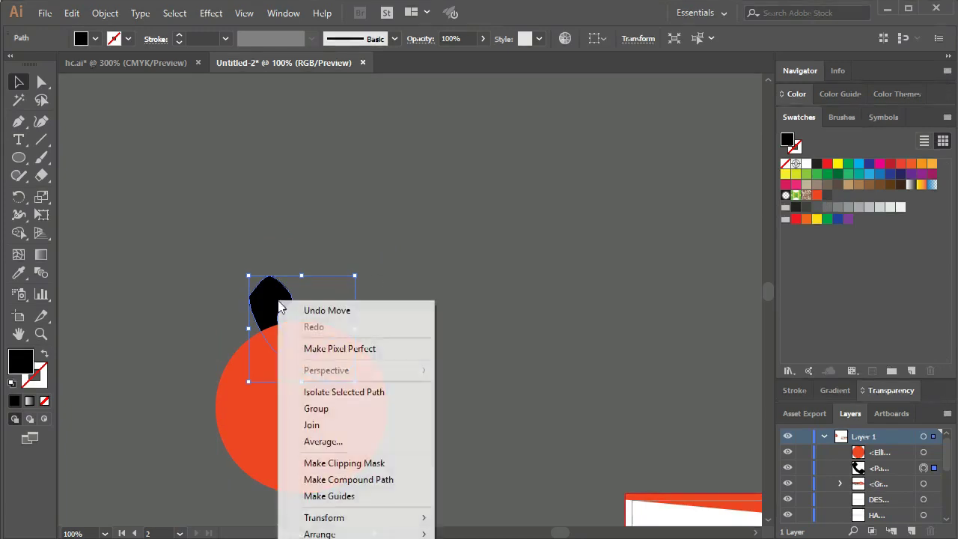
click(483, 532)
click(404, 415)
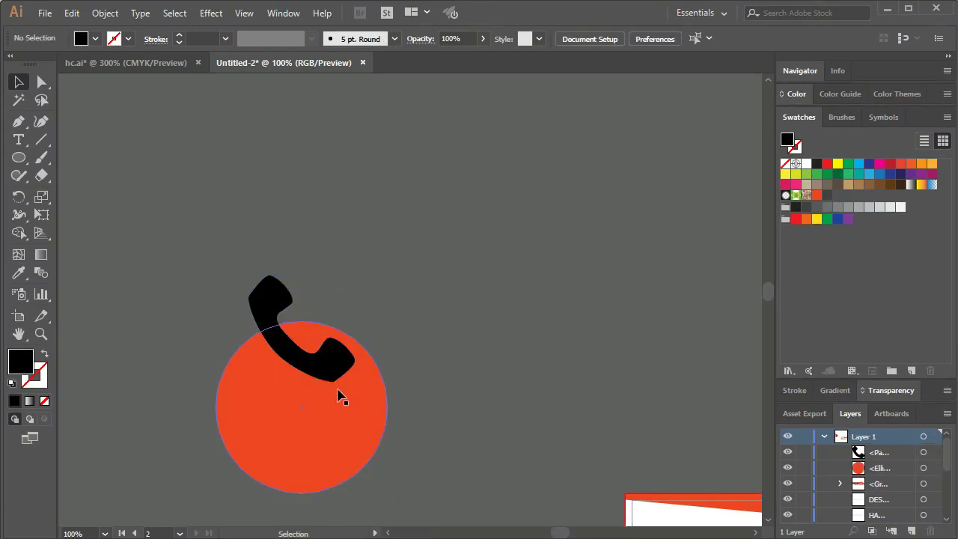
click(333, 370)
click(806, 163)
- Move the orange-red circle behind the white phone and align the two
click(443, 416)
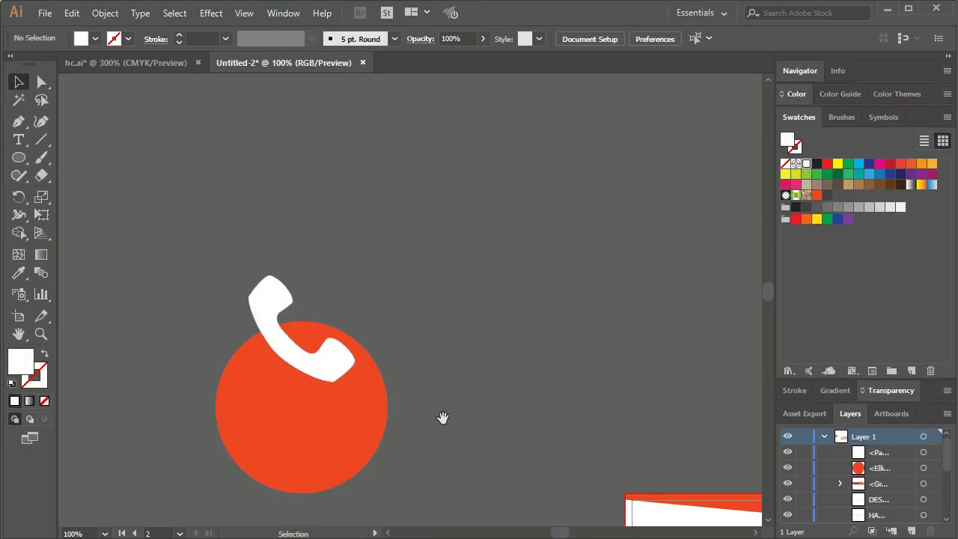
scroll(323, 280, down, 4)
drag(323, 280, 327, 201)
click(457, 267)
drag(382, 239, 347, 327)
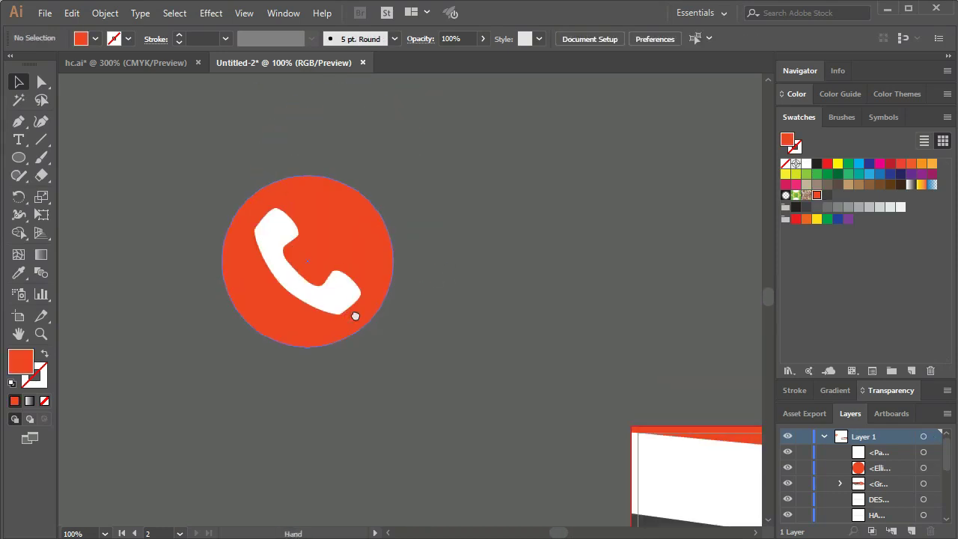
click(314, 267)
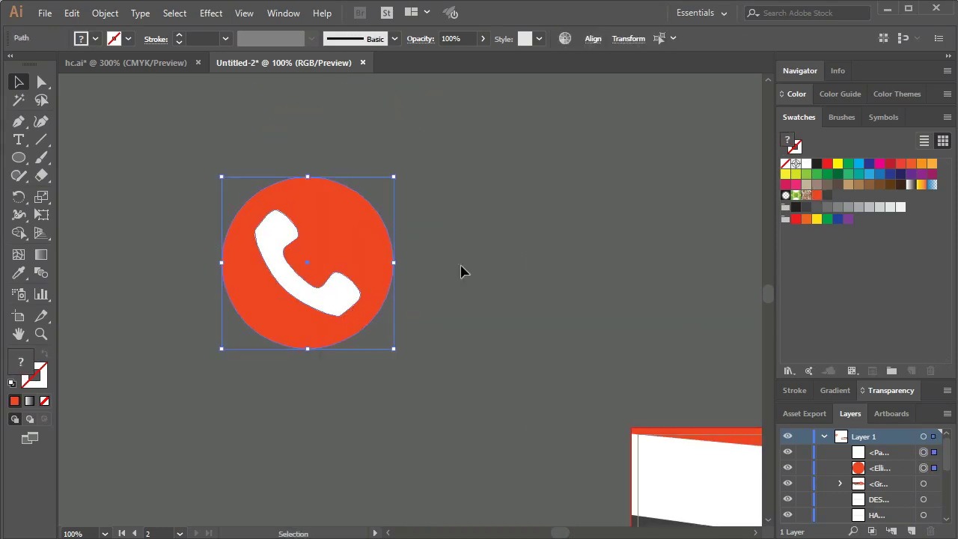
click(592, 40)
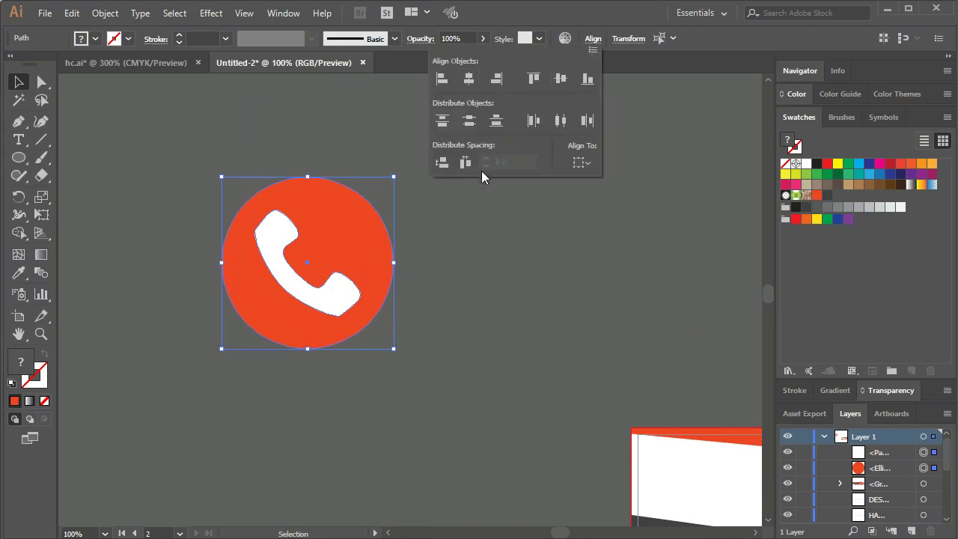
- Group the phone and circle and scale the icon down to card size
key(a)
drag(137, 139, 455, 394)
key(ctrl+g)
key(ctrl+minus)
key(ctrl+minus)
mouse_move(412, 374)
mouse_down()
mouse_move(360, 389)
mouse_move(258, 386)
mouse_up()
drag(299, 357, 267, 327)
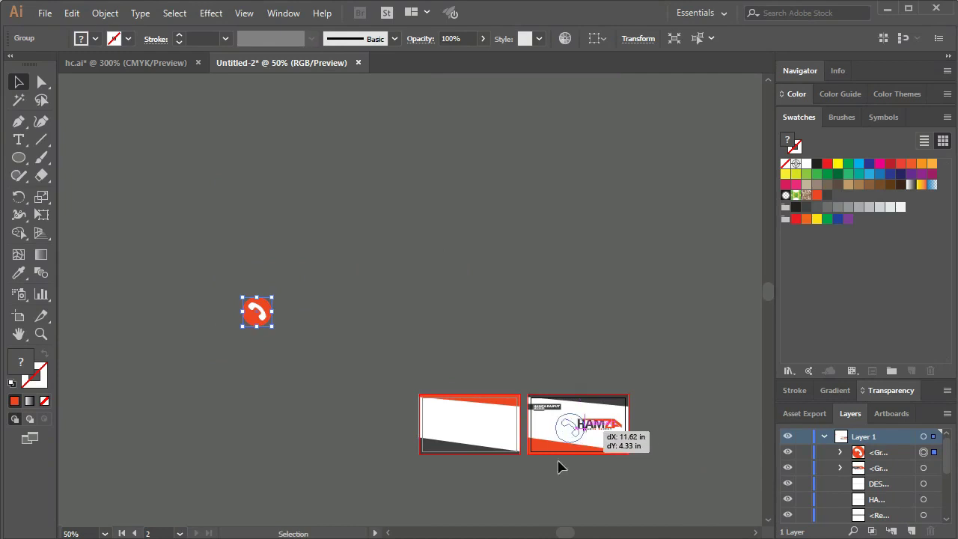
- Move the phone icon onto the right card, then go to the hc.ai design
drag(260, 317, 573, 433)
click(587, 523)
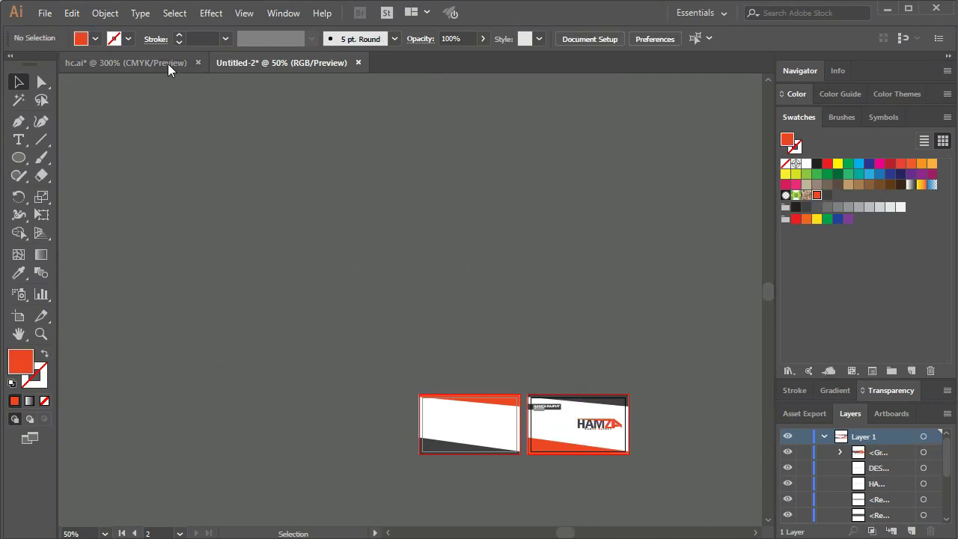
click(167, 64)
- Try selecting the hc.ai contact icons and text, then zoom in on the contact details
click(201, 258)
shift+click(188, 322)
shift+click(209, 293)
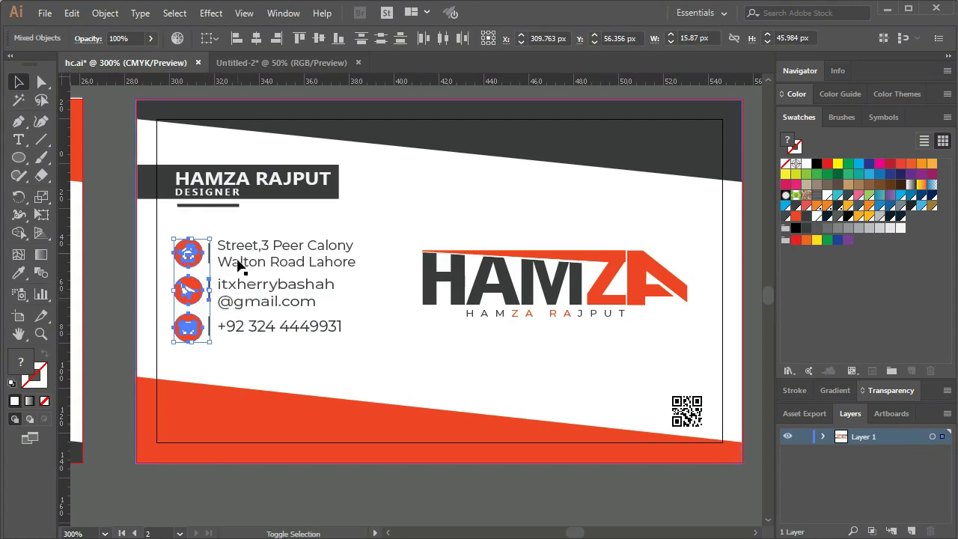
shift+click(269, 299)
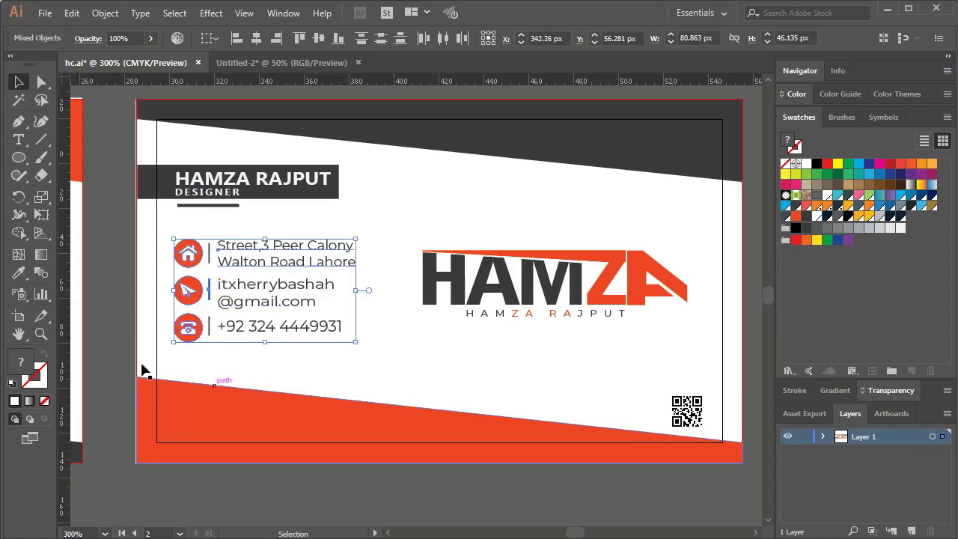
click(103, 327)
key(ctrl+plus)
key(ctrl+plus)
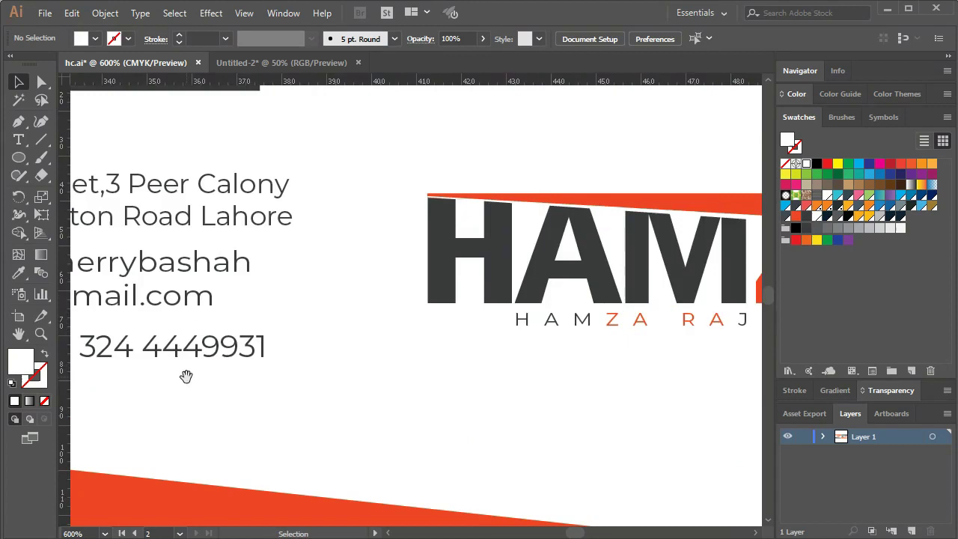
scroll(314, 434, left, 5)
scroll(314, 434, up, 2)
- Group the three dividers, contact icons and text, and copy the group into Untitled-2
click(311, 425)
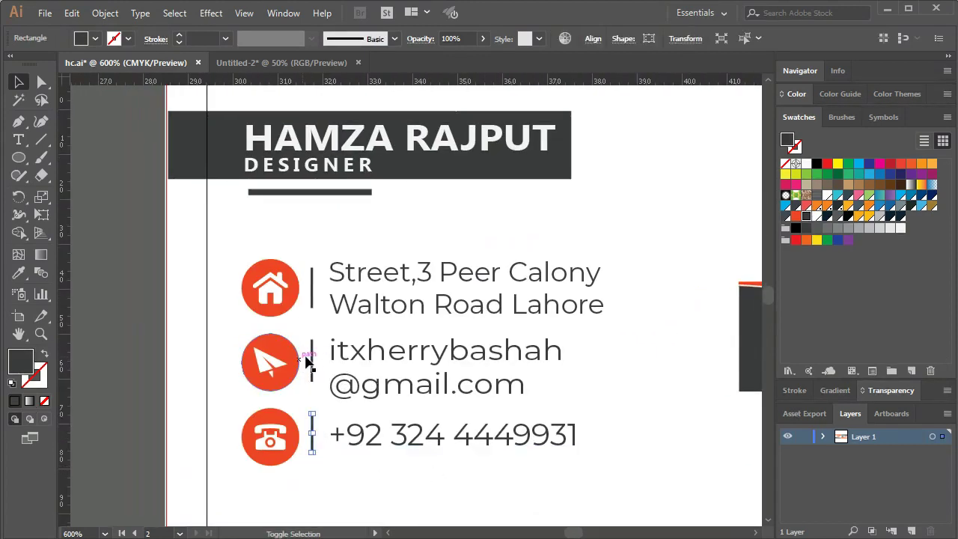
shift+click(312, 359)
shift+click(312, 288)
shift+click(256, 309)
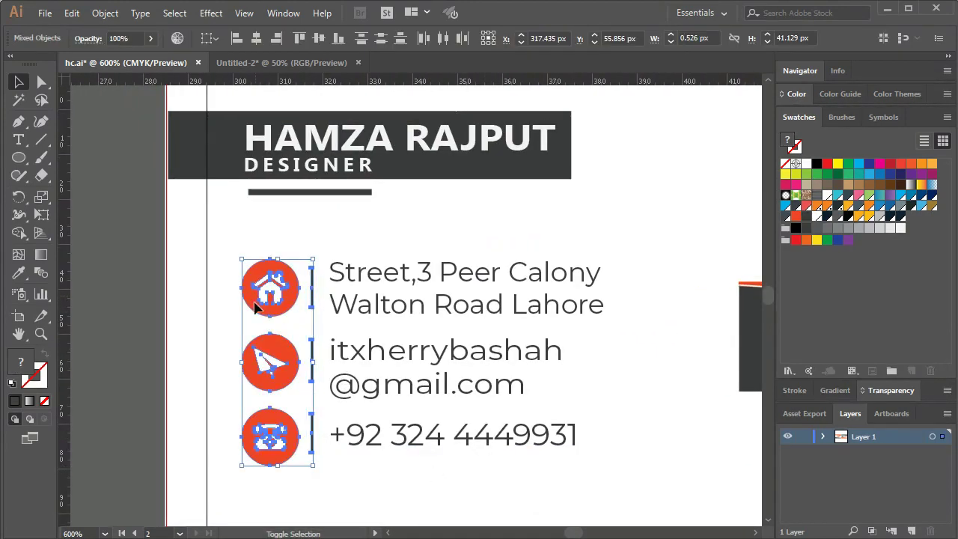
shift+click(374, 292)
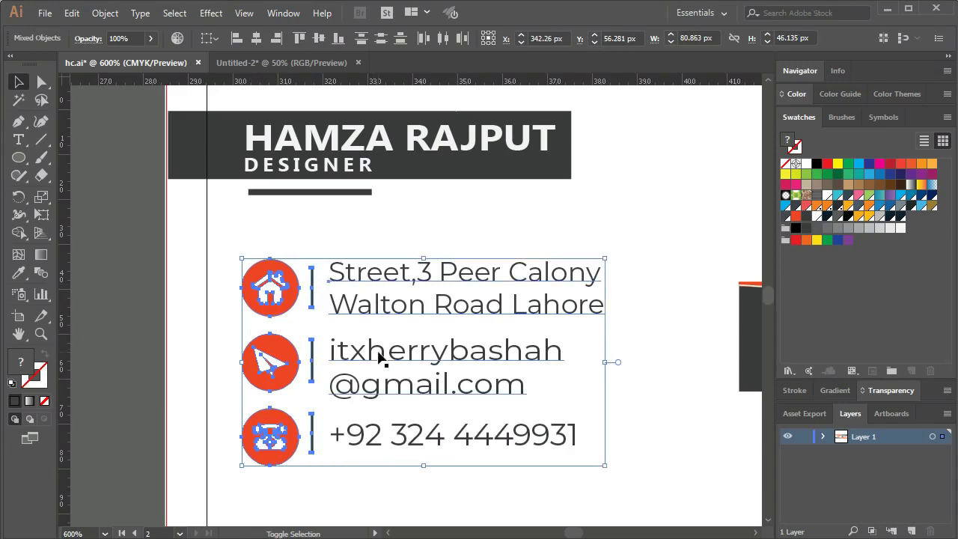
key(ctrl+g)
click(429, 493)
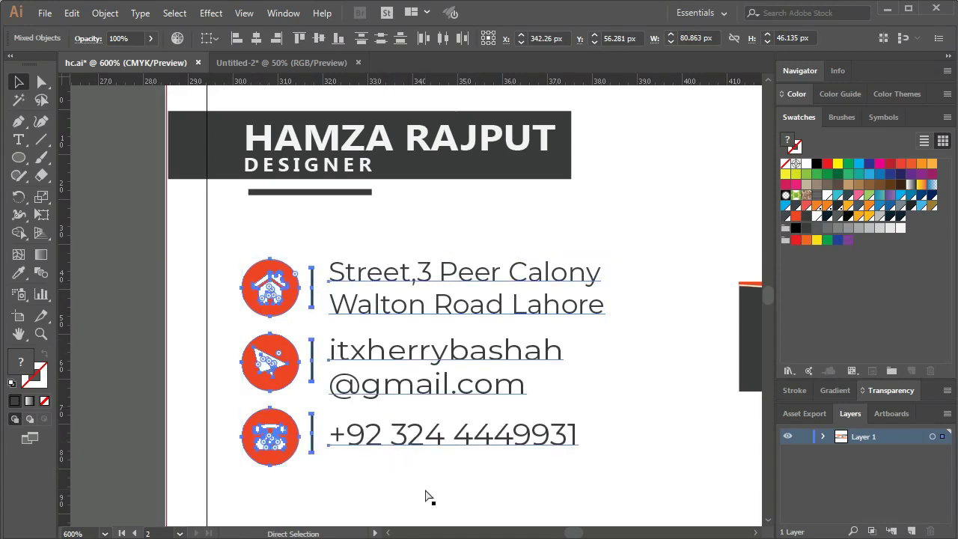
click(419, 438)
drag(285, 365, 290, 64)
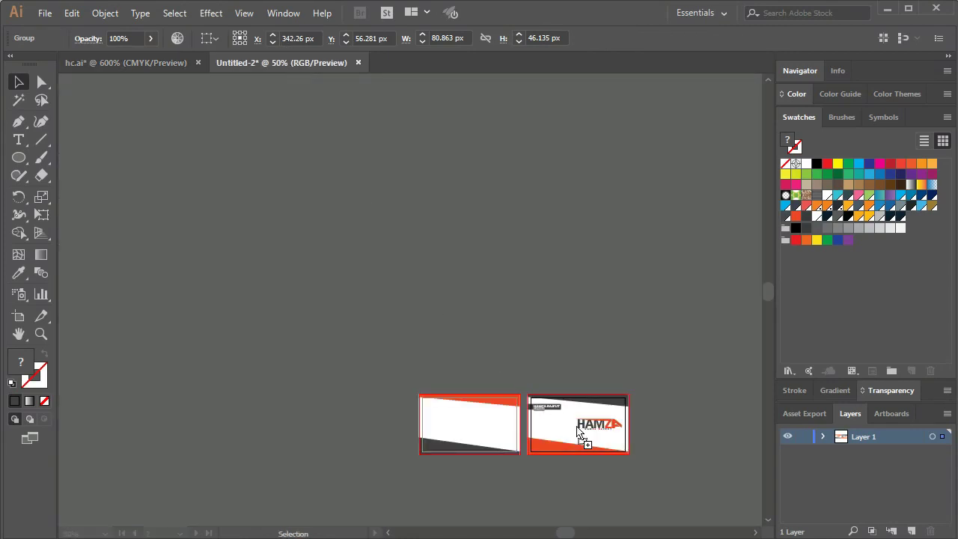
scroll(547, 428, up, 3)
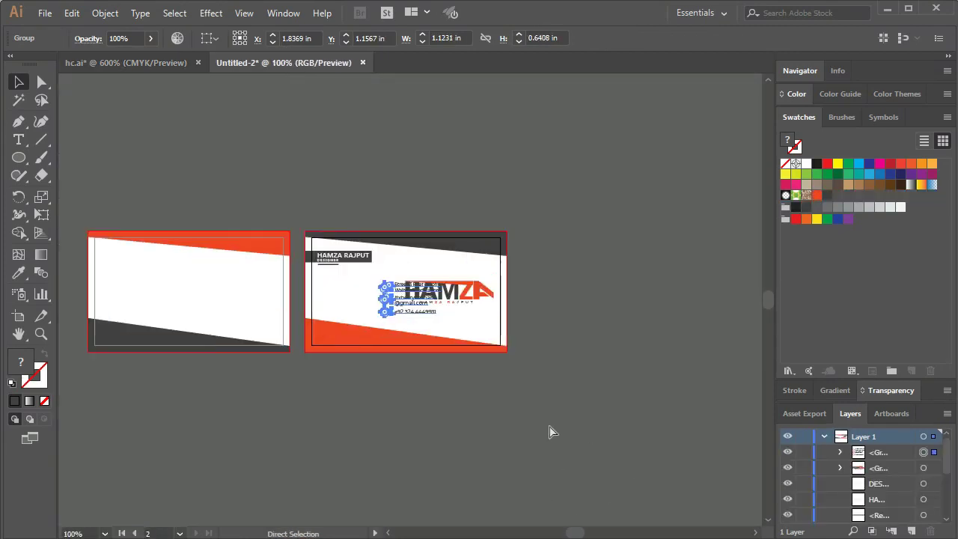
scroll(387, 364, up, 3)
scroll(562, 359, left, 2)
scroll(516, 305, left, 4)
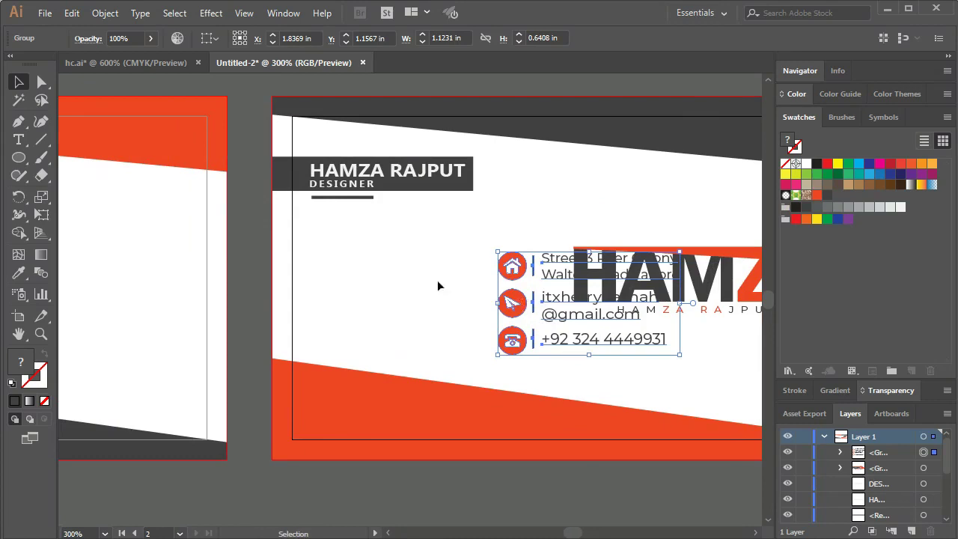
drag(517, 303, 338, 284)
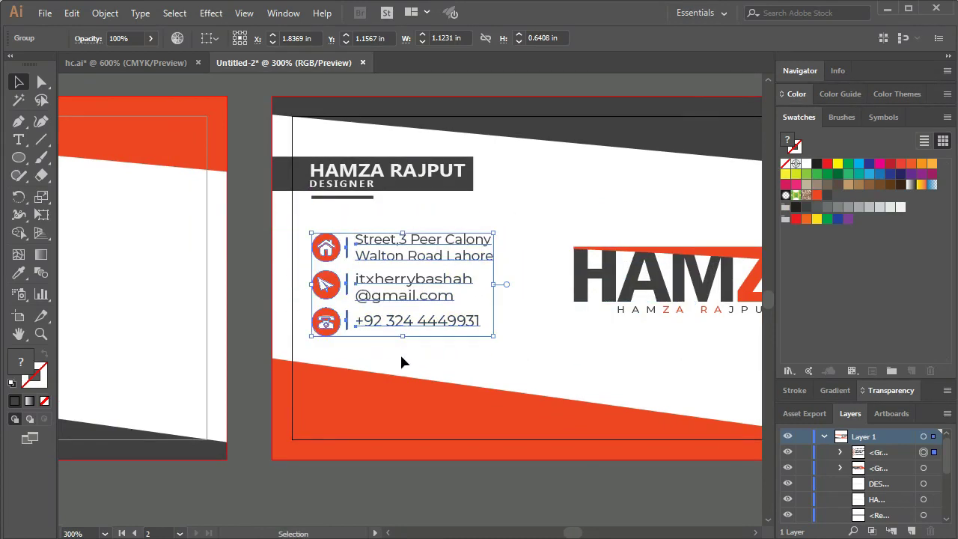
click(481, 490)
drag(494, 471, 433, 458)
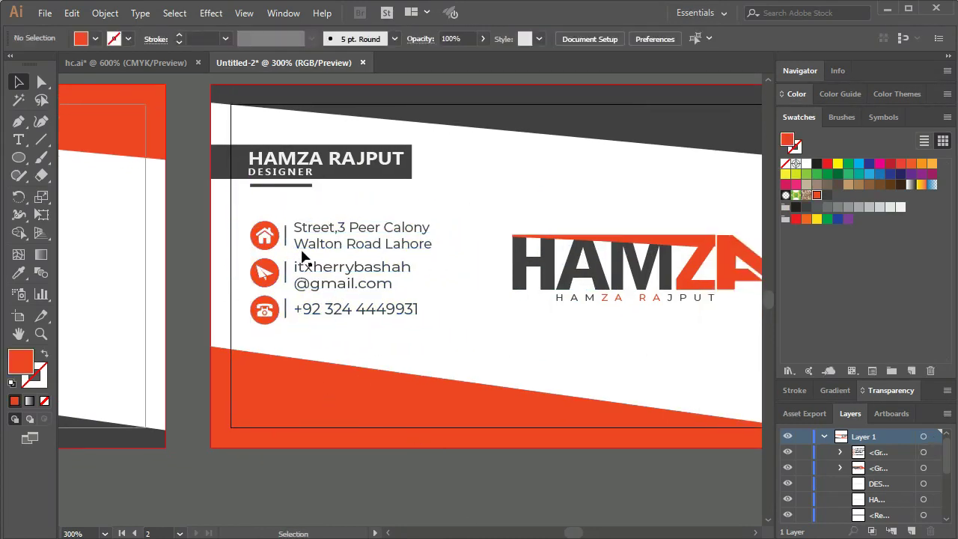
click(286, 240)
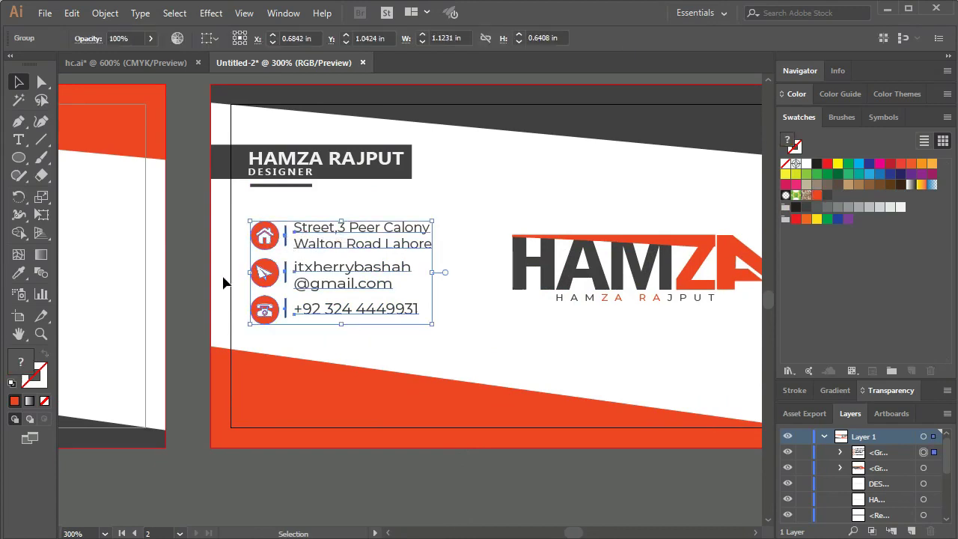
click(192, 235)
- Add a short black vertical divider line left of the HAMZA logo, then shorten it
click(41, 140)
mouse_move(284, 224)
mouse_down()
mouse_move(472, 220)
mouse_move(470, 249)
mouse_up()
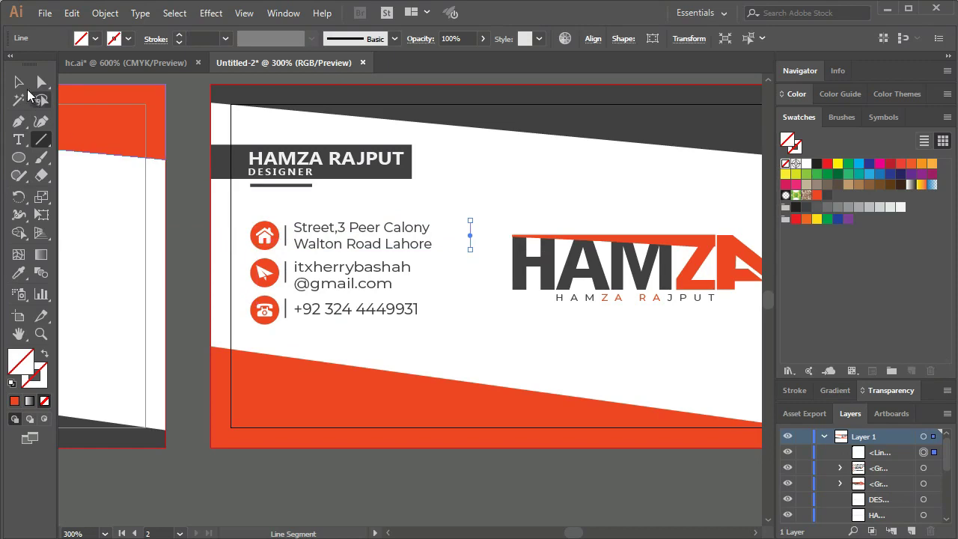
click(19, 82)
click(179, 35)
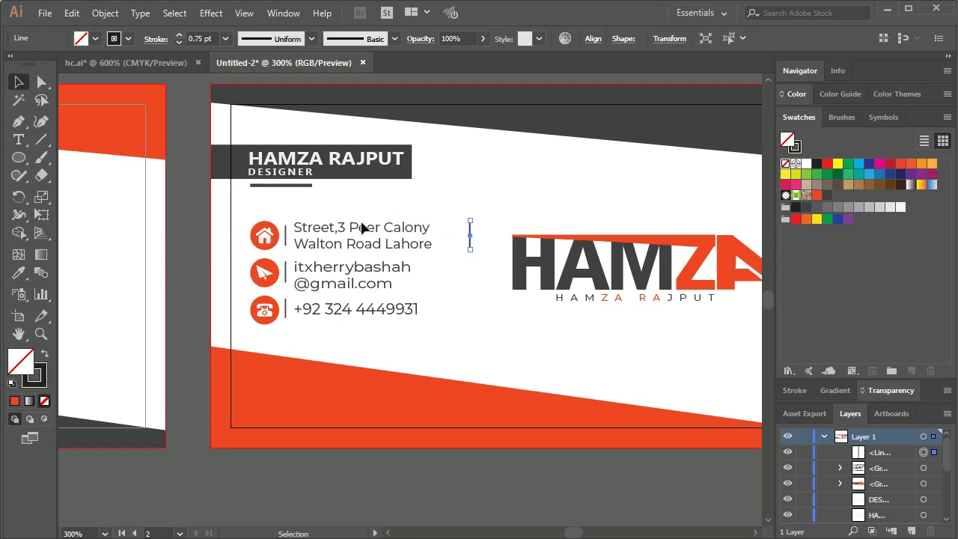
click(487, 273)
click(469, 244)
drag(470, 251, 469, 242)
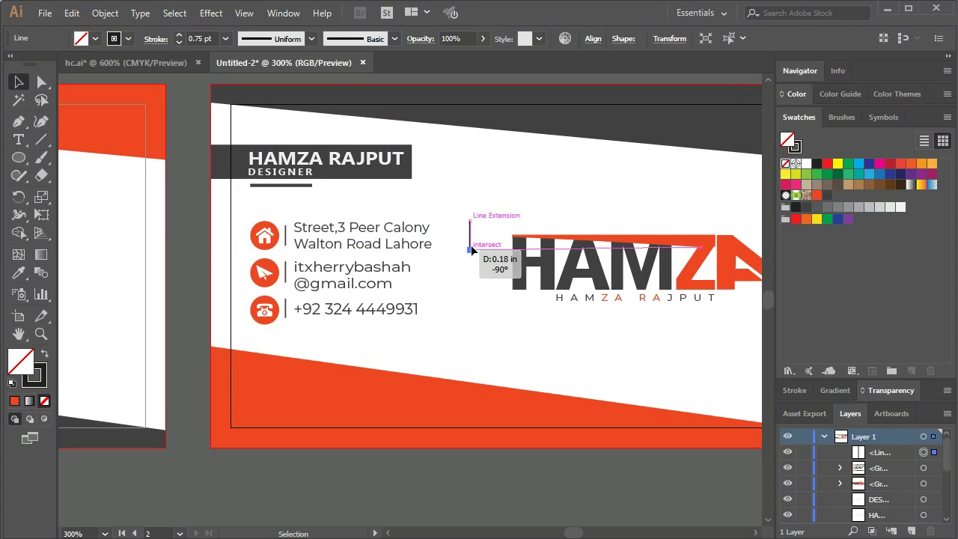
click(460, 333)
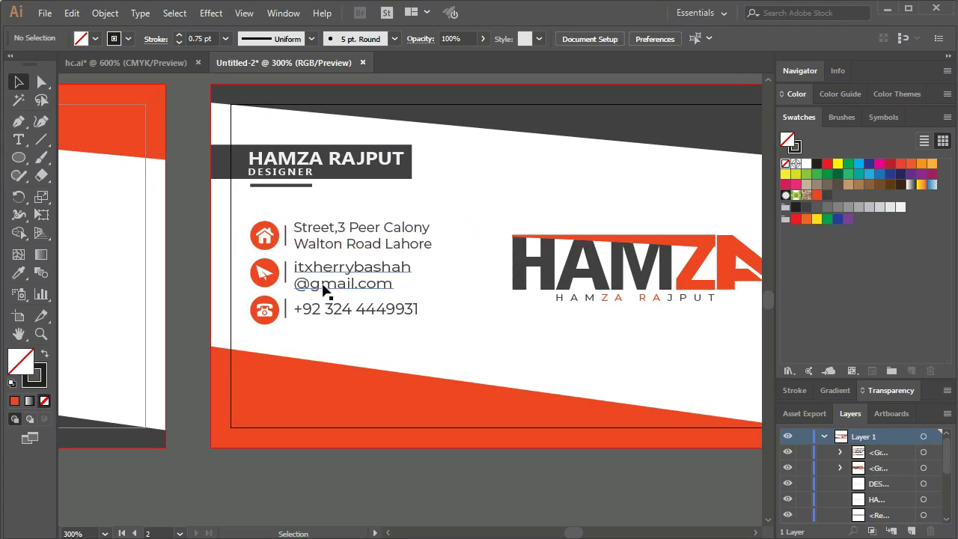
click(330, 229)
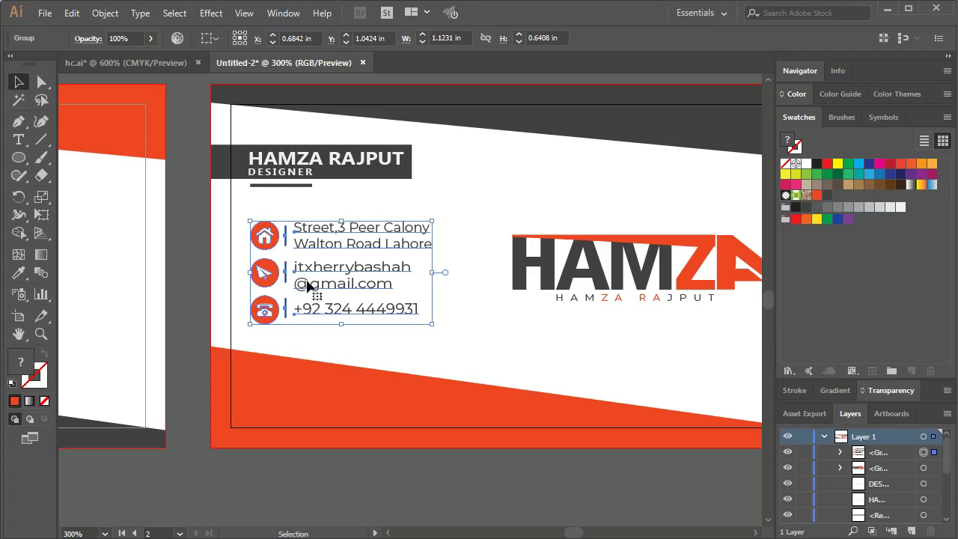
click(182, 302)
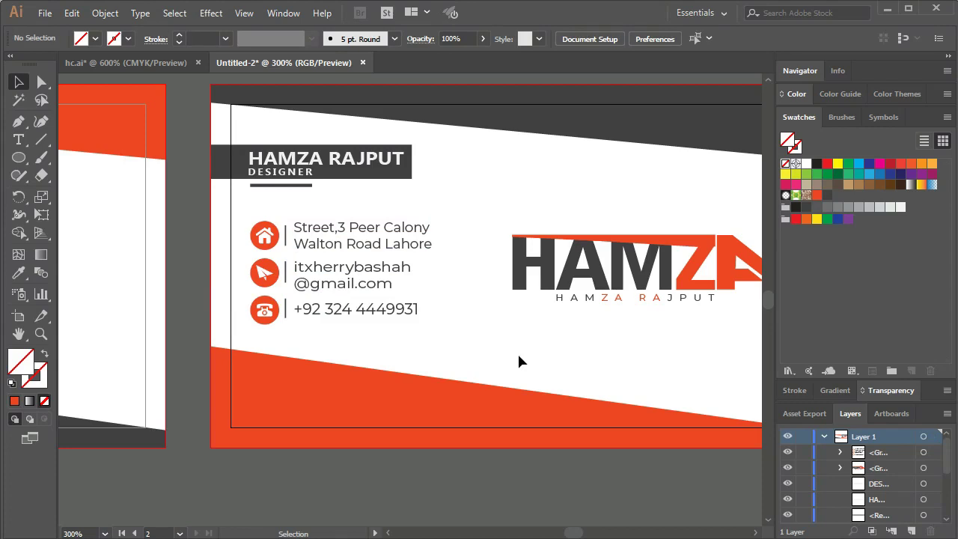
key(ctrl)
- Copy the HAMZA logo and tagline from hc.ai onto Untitled-2's left card, between the bands
scroll(344, 494, down, 2)
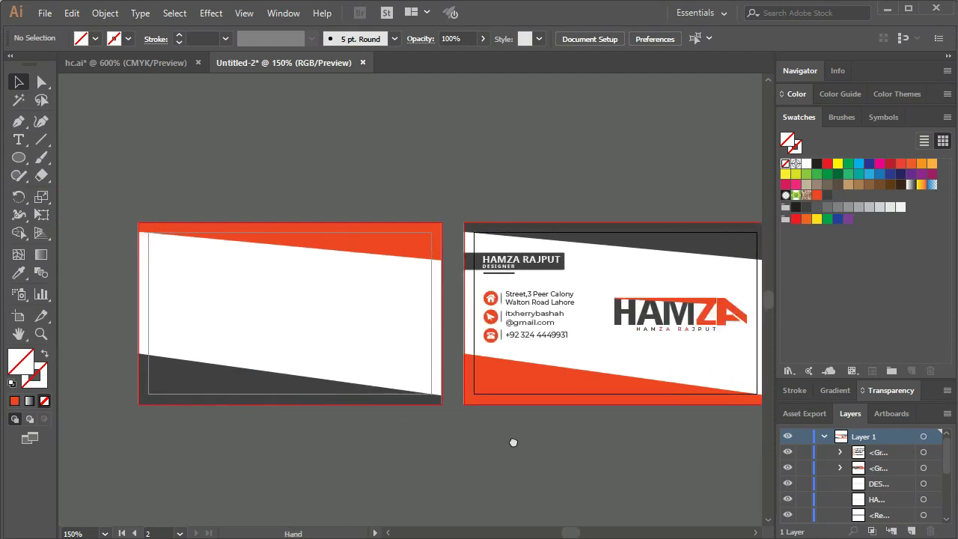
mouse_move(605, 413)
mouse_down()
mouse_move(586, 386)
mouse_move(645, 414)
mouse_up()
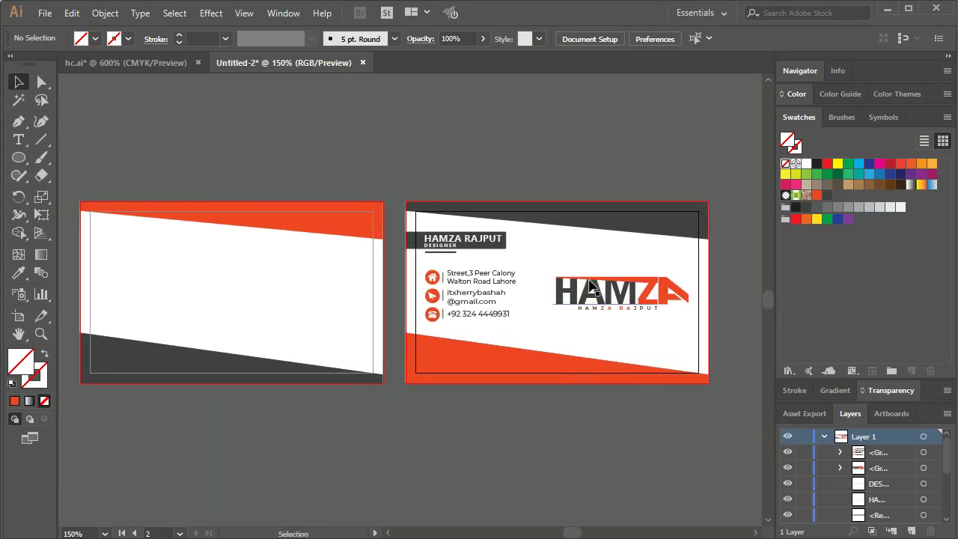
drag(601, 300, 225, 296)
key(Delete)
click(140, 63)
drag(314, 456, 135, 265)
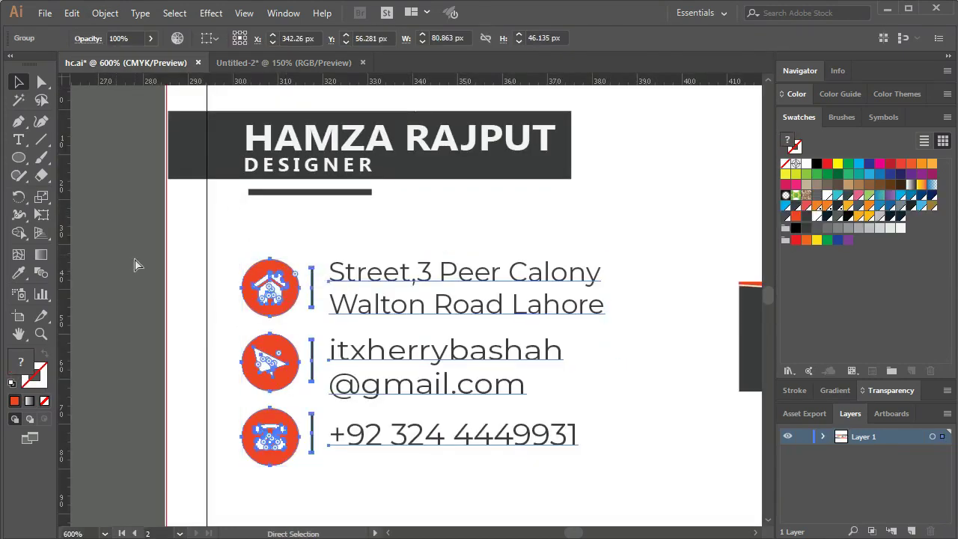
key(ctrl+minus)
key(ctrl+minus)
key(ctrl+minus)
mouse_move(264, 313)
mouse_down()
mouse_move(241, 299)
mouse_move(250, 292)
mouse_up()
click(262, 419)
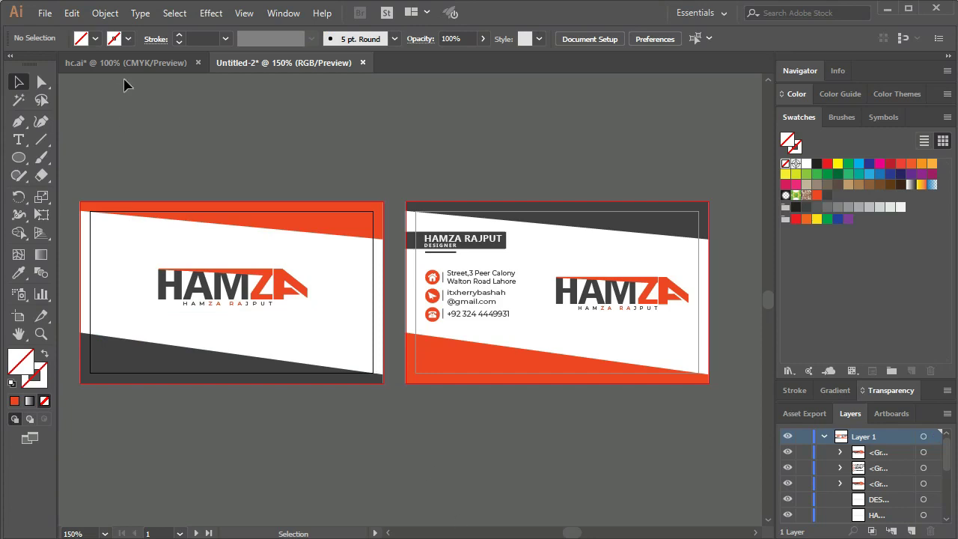
- In hc.ai, select the QR code image and zoom in to inspect it
click(142, 66)
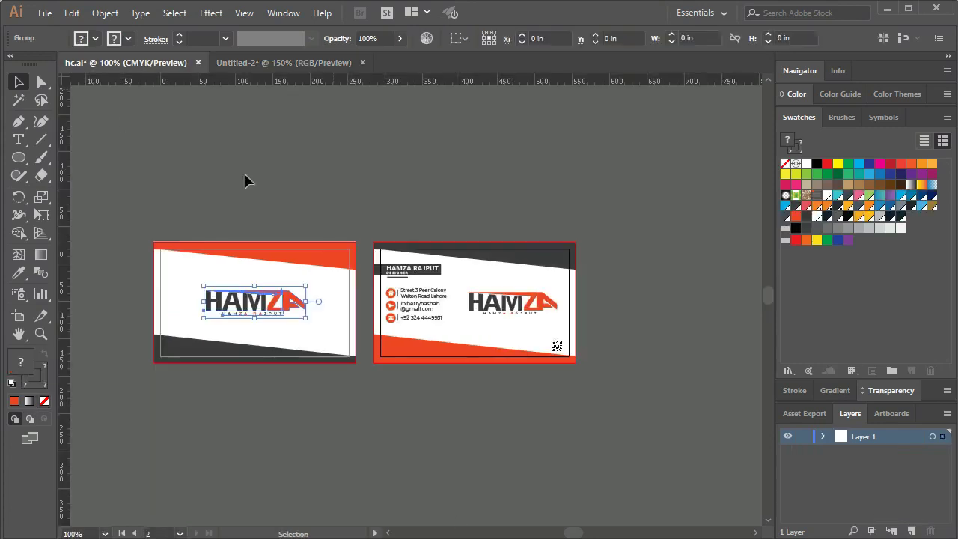
click(557, 346)
key(ctrl+equal)
key(ctrl+equal)
key(ctrl+equal)
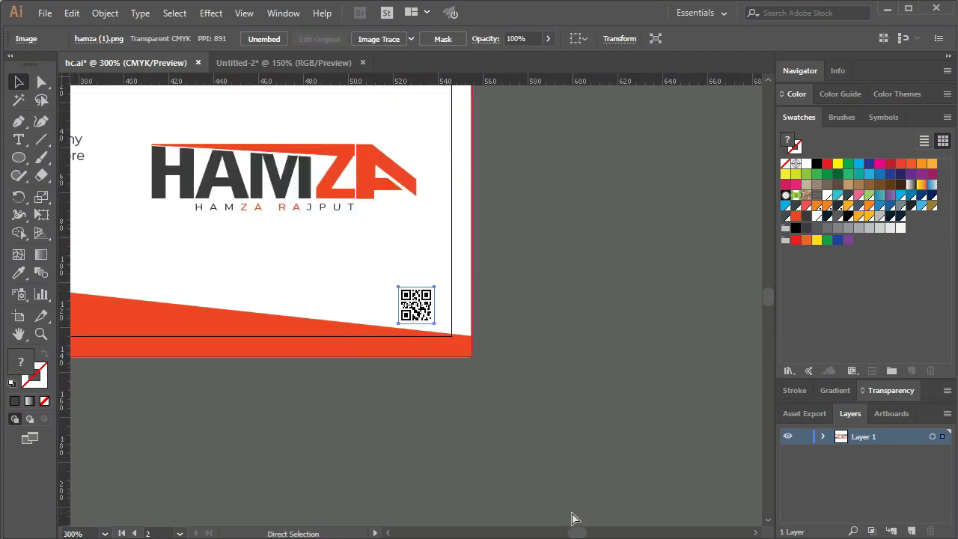
key(ctrl+equal)
key(ctrl+equal)
key(ctrl+equal)
key(ctrl+equal)
click(677, 329)
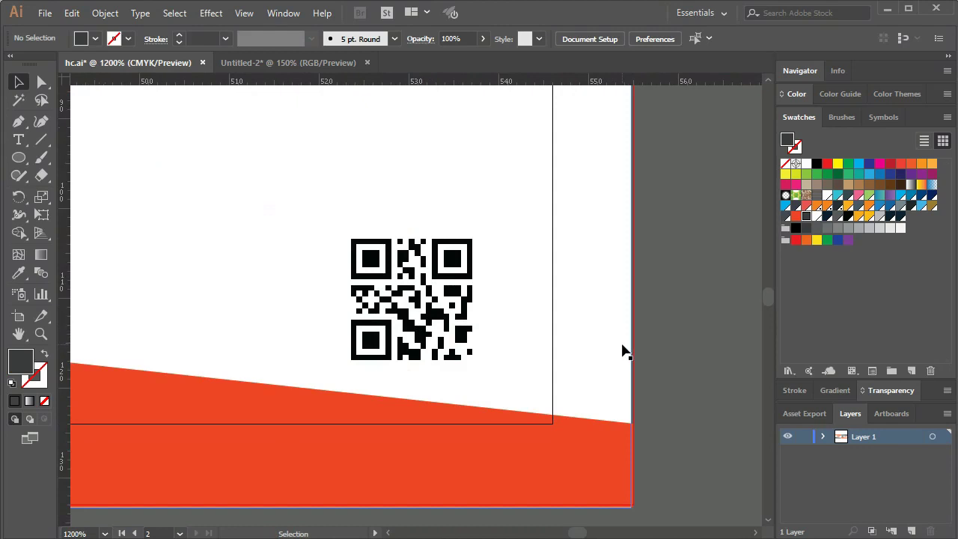
key(ctrl+0)
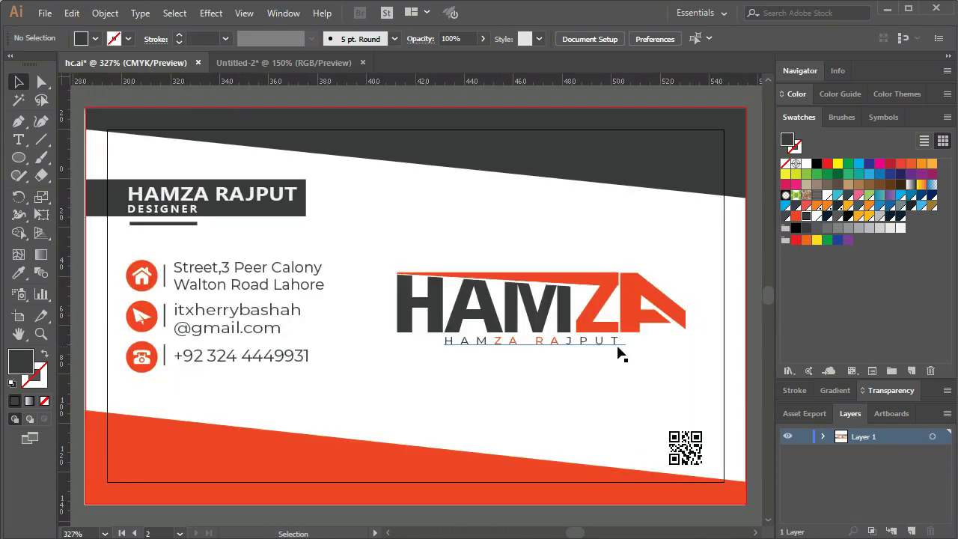
key(ctrl+1)
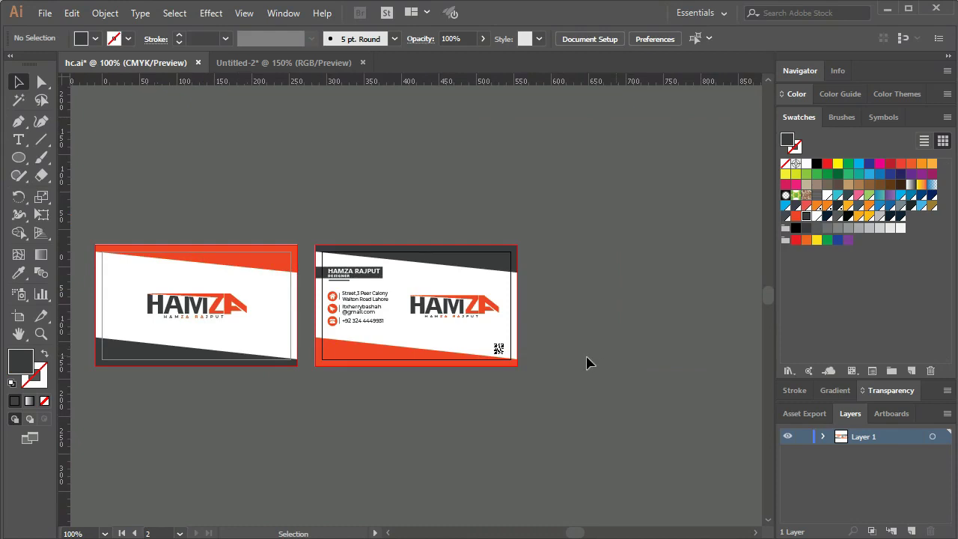
click(498, 350)
click(515, 391)
- Shrink the QR code image to sit just above the orange band near the corner
click(497, 352)
key(ctrl+plus)
key(ctrl+plus)
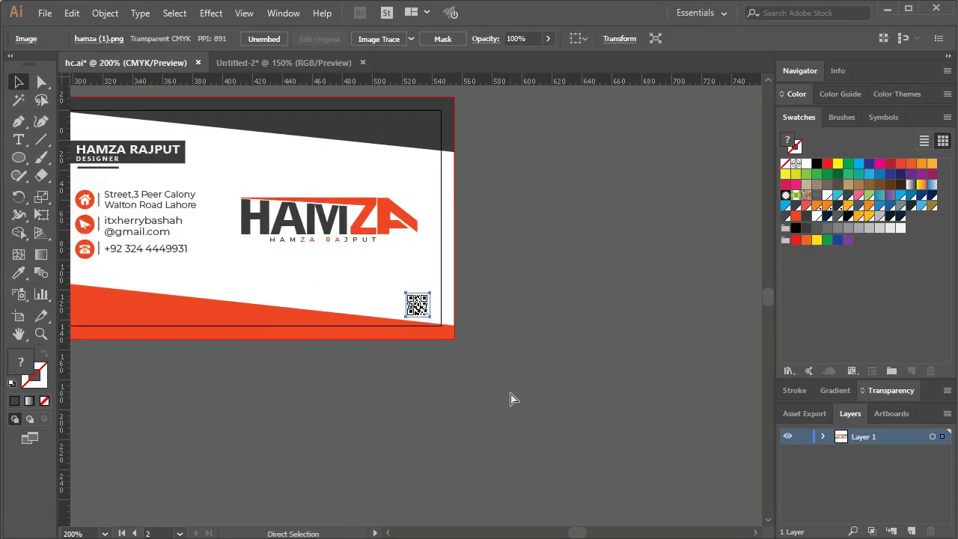
key(ctrl+plus)
key(ctrl+plus)
key(ctrl+plus)
key(ctrl+plus)
key(ctrl+plus)
key(ctrl+plus)
key(ctrl+plus)
key(ctrl+plus)
key(ctrl+plus)
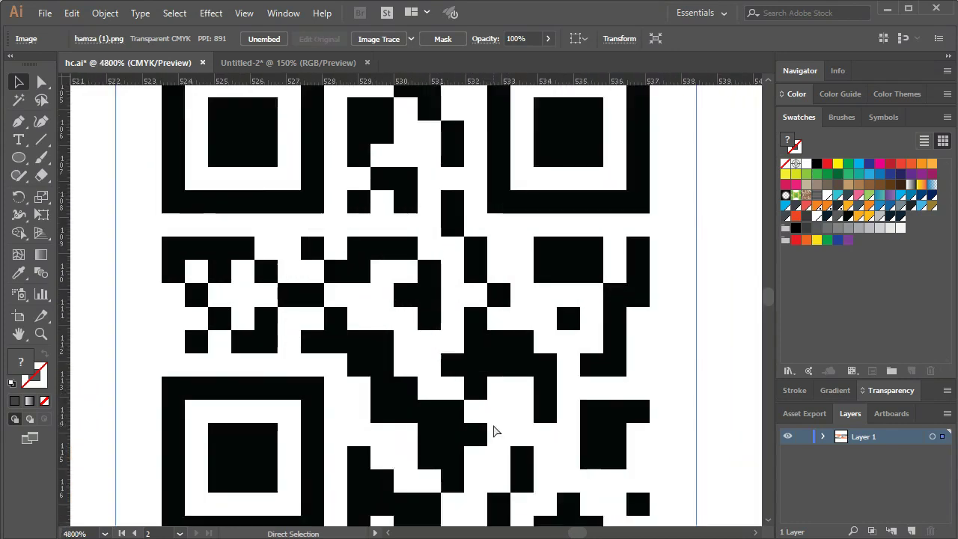
key(ctrl+plus)
key(ctrl+plus)
key(ctrl+plus)
key(ctrl+plus)
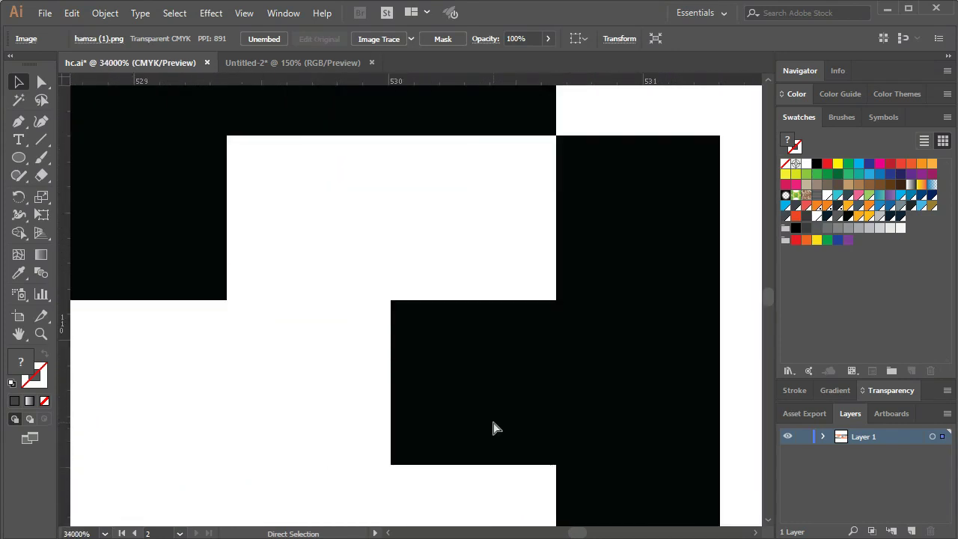
key(ctrl+minus)
key(ctrl+minus)
key(ctrl+minus)
key(ctrl+minus)
key(ctrl+minus)
key(ctrl+minus)
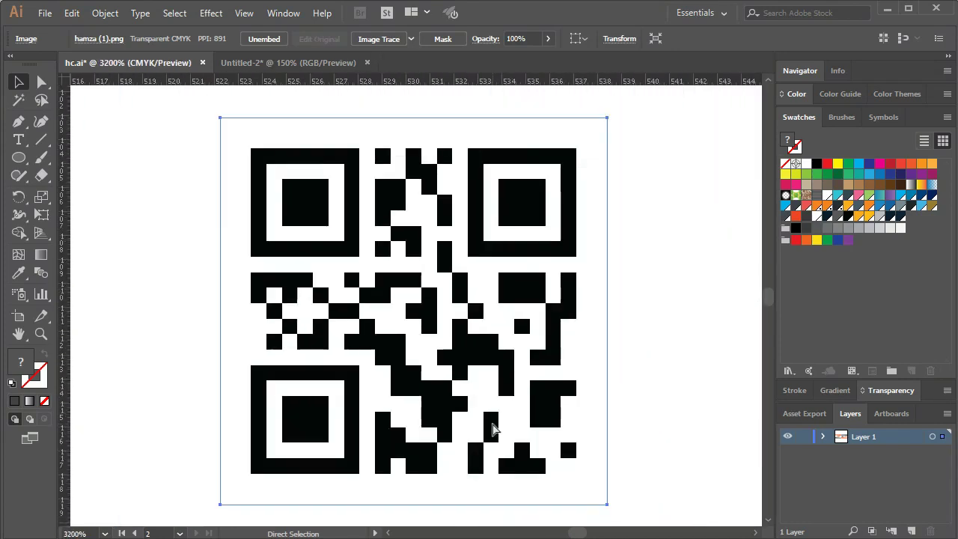
key(v)
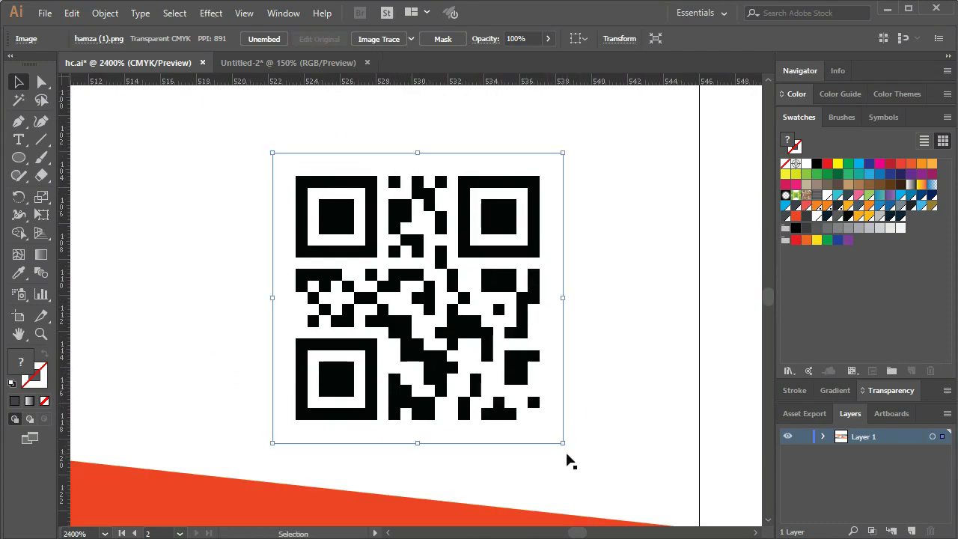
shift+click(564, 444)
mouse_move(634, 535)
mouse_down()
mouse_move(662, 328)
mouse_move(543, 210)
mouse_up()
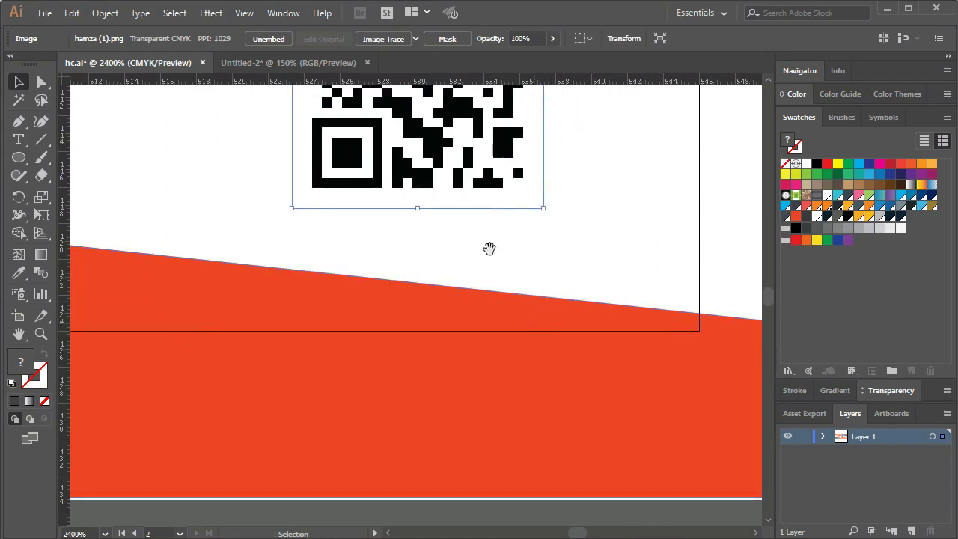
click(565, 334)
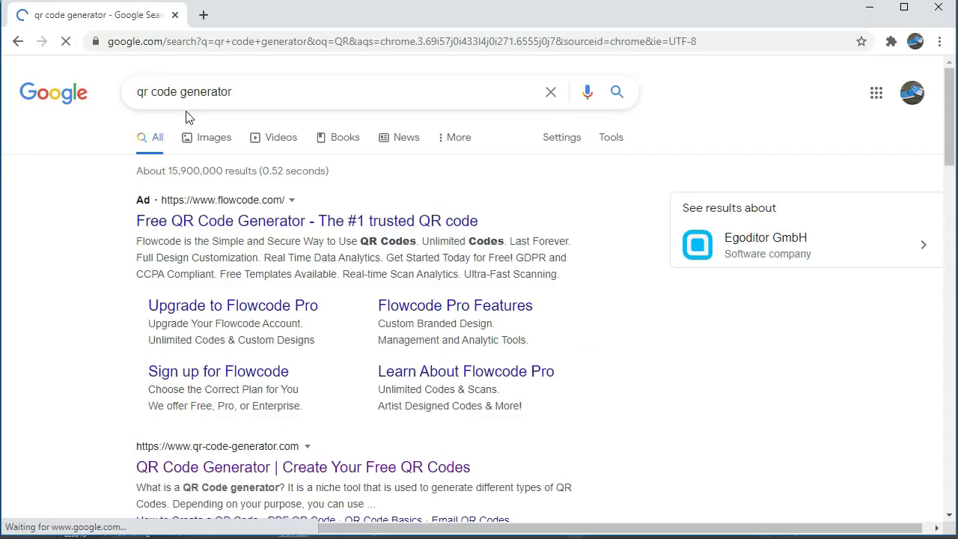
- Open the qr-code-generator.com site from the Google search results
click(219, 474)
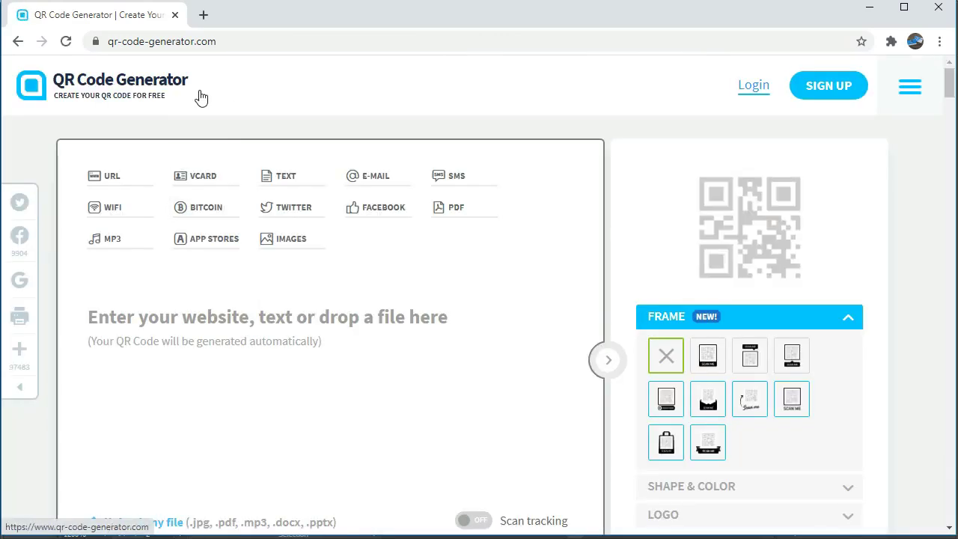
scroll(385, 338, down, 5)
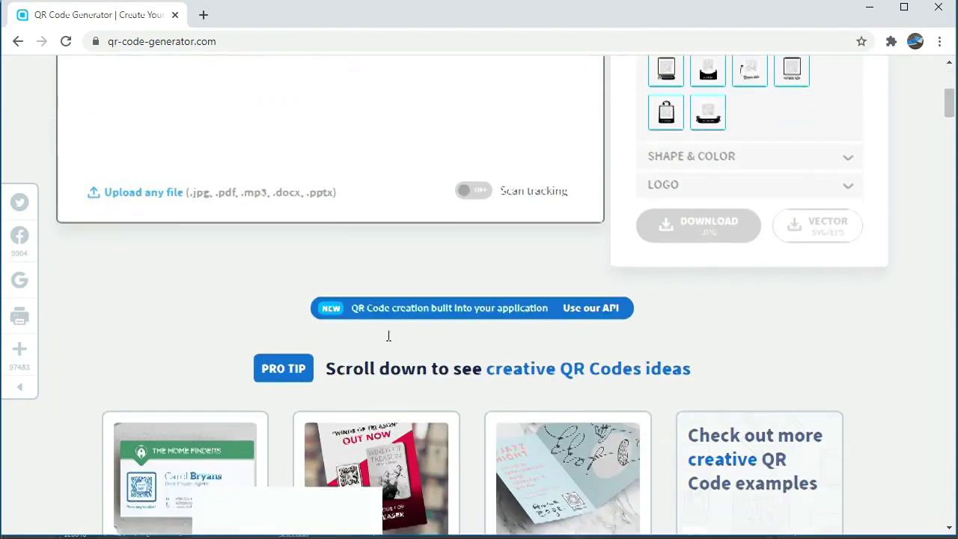
scroll(380, 340, up, 5)
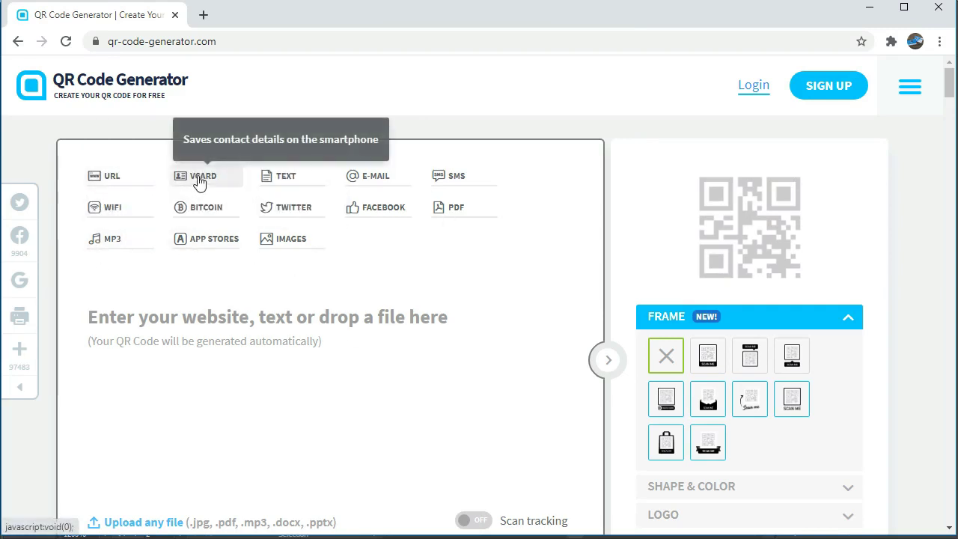
- Set the QR content type to Text and enter HAMZA
click(293, 185)
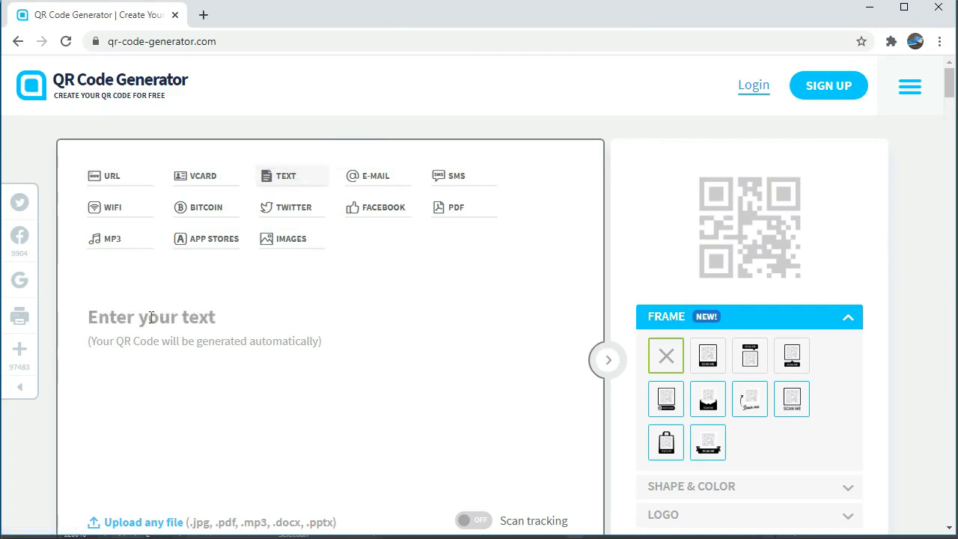
text(HAMZA)
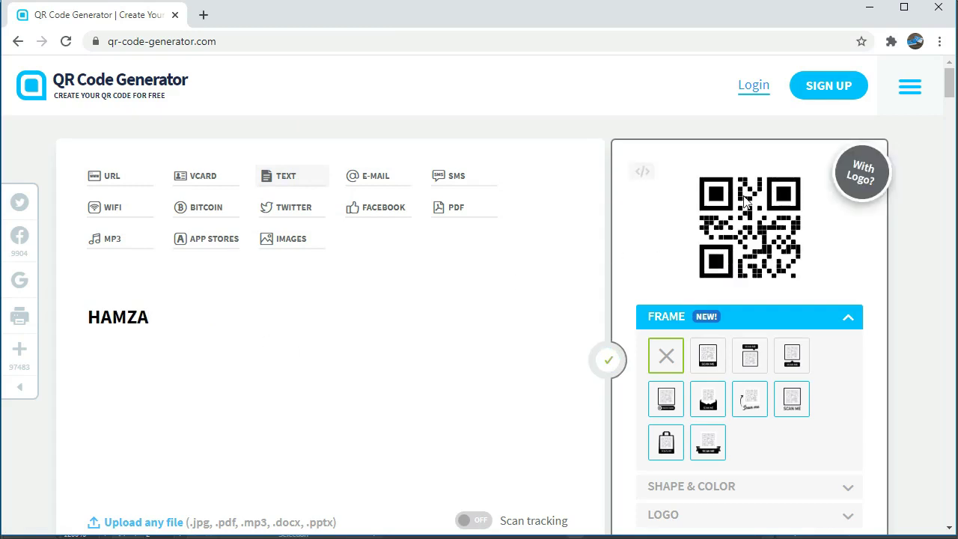
- Try SCAN ME frame styles on the QR code, then remove the frame
scroll(742, 238, down, 2)
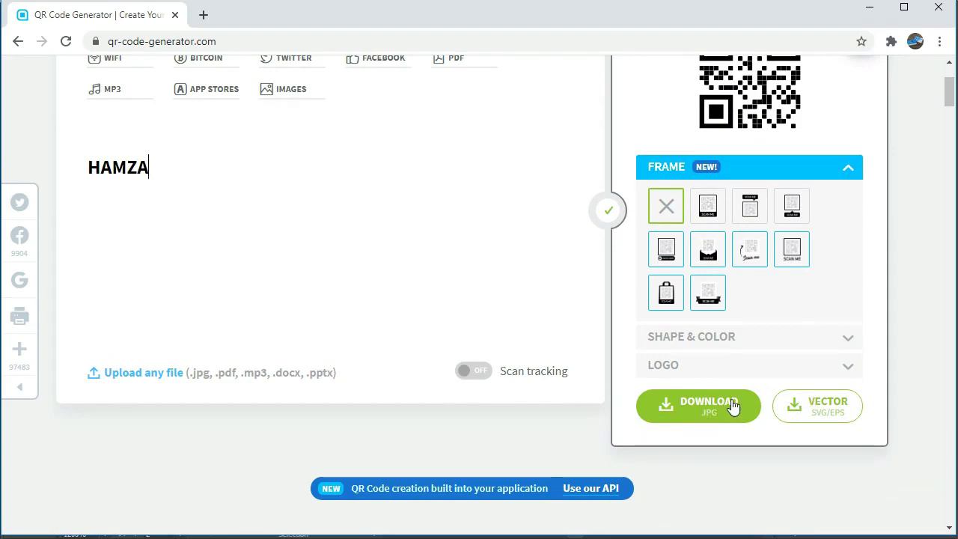
click(715, 214)
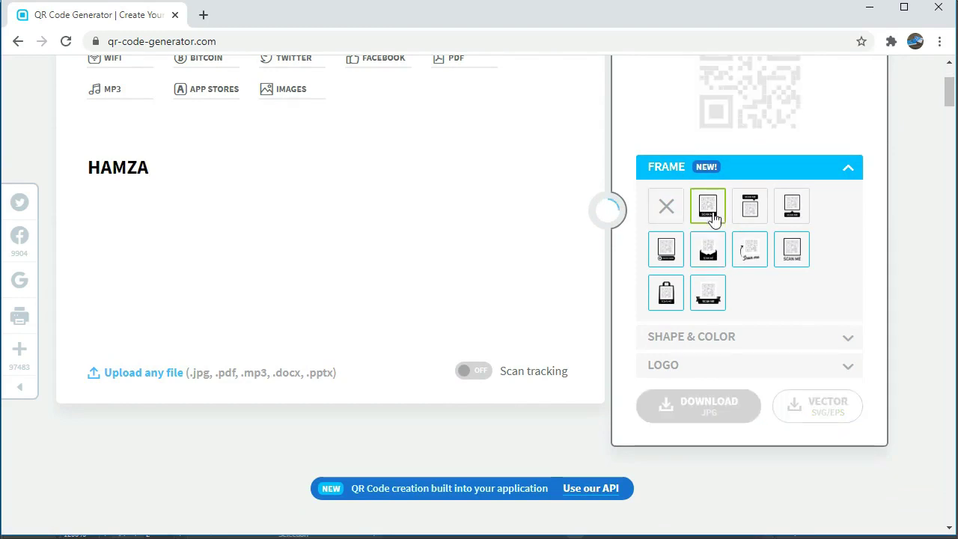
scroll(720, 254, up, 2)
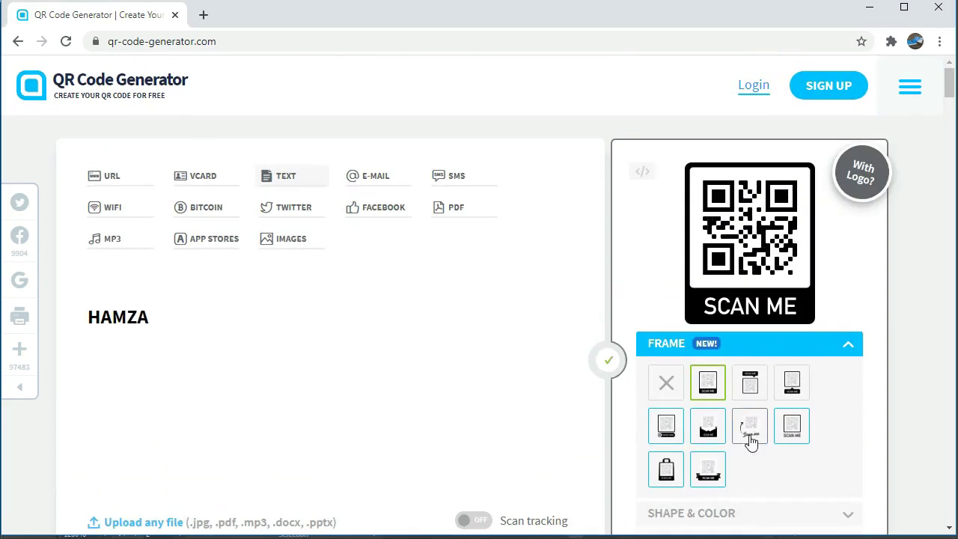
click(750, 435)
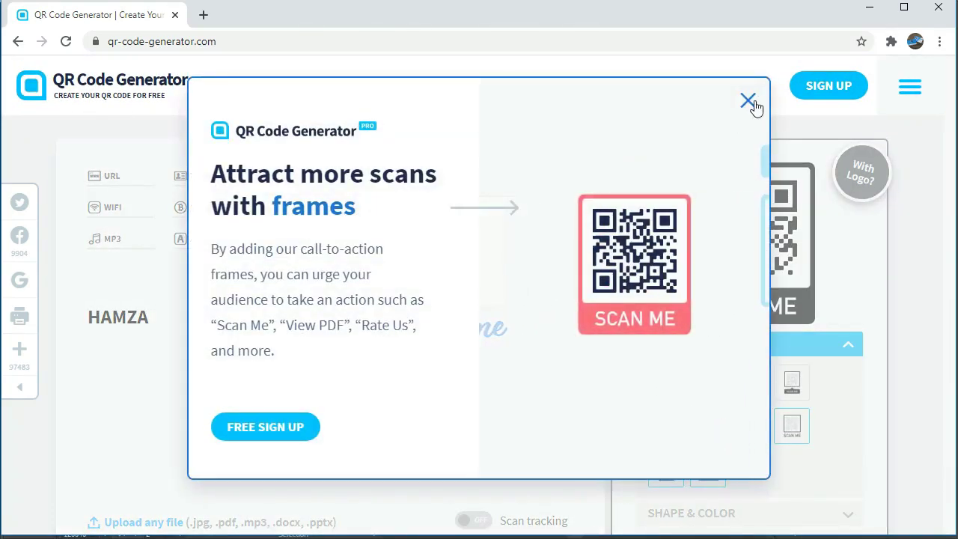
click(751, 97)
click(669, 382)
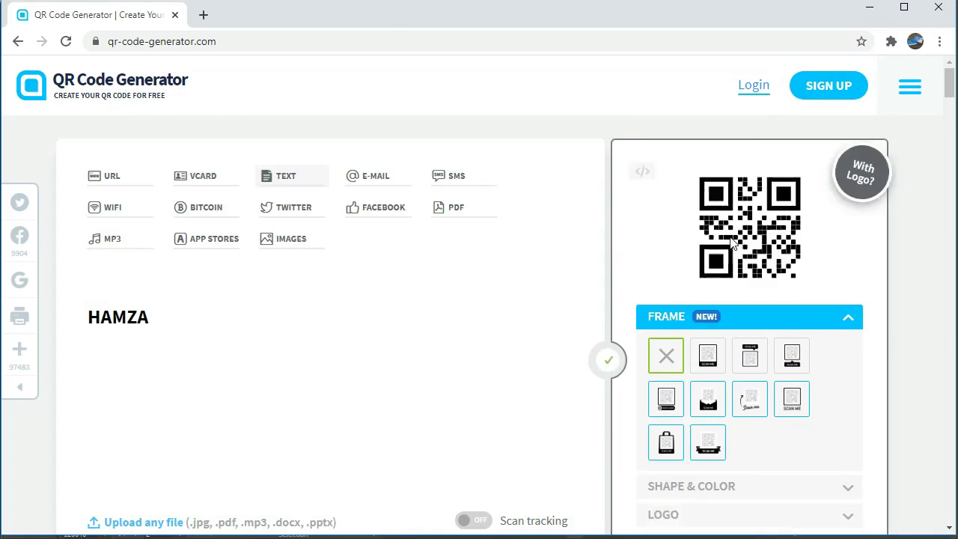
- Switch the content type to URL, paste a value into the website field, then clear it
click(120, 184)
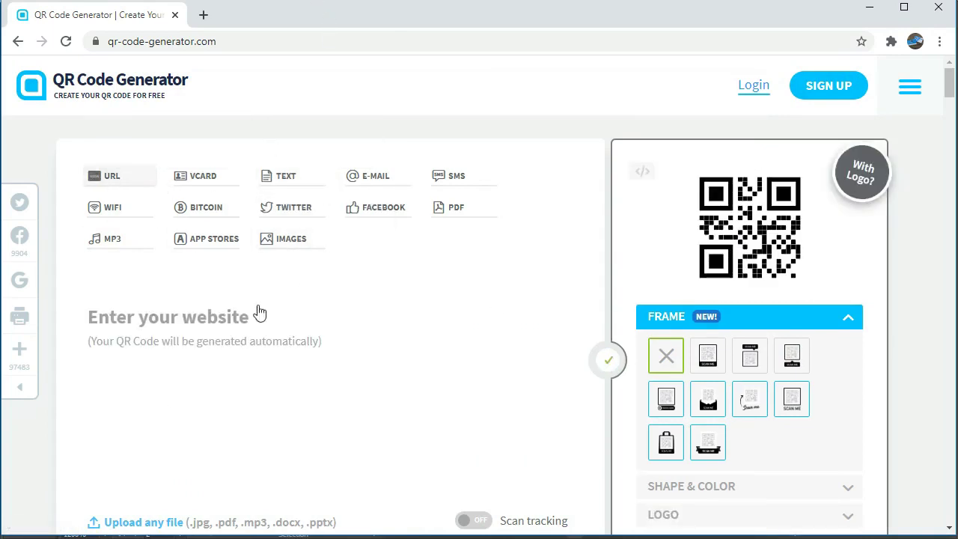
right_click(139, 338)
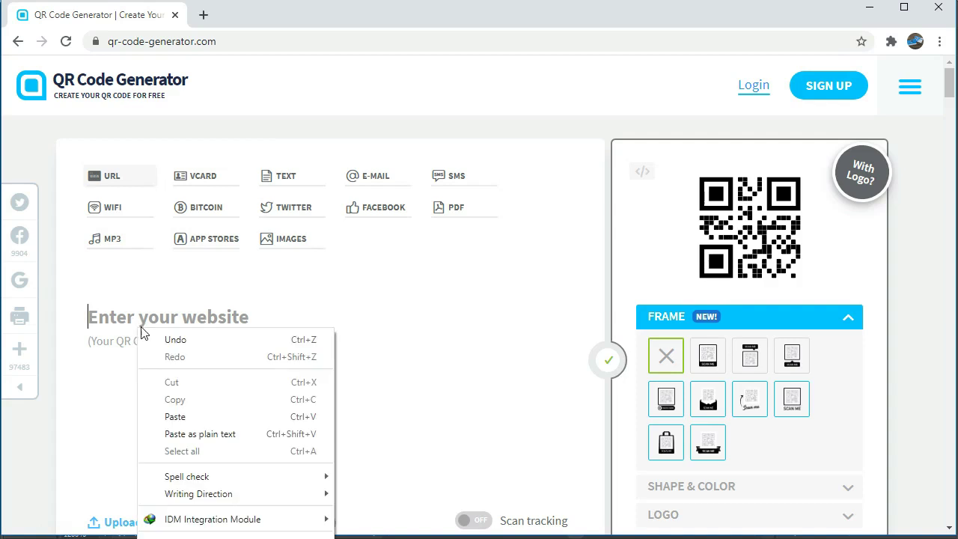
click(187, 418)
key(BackSpace)
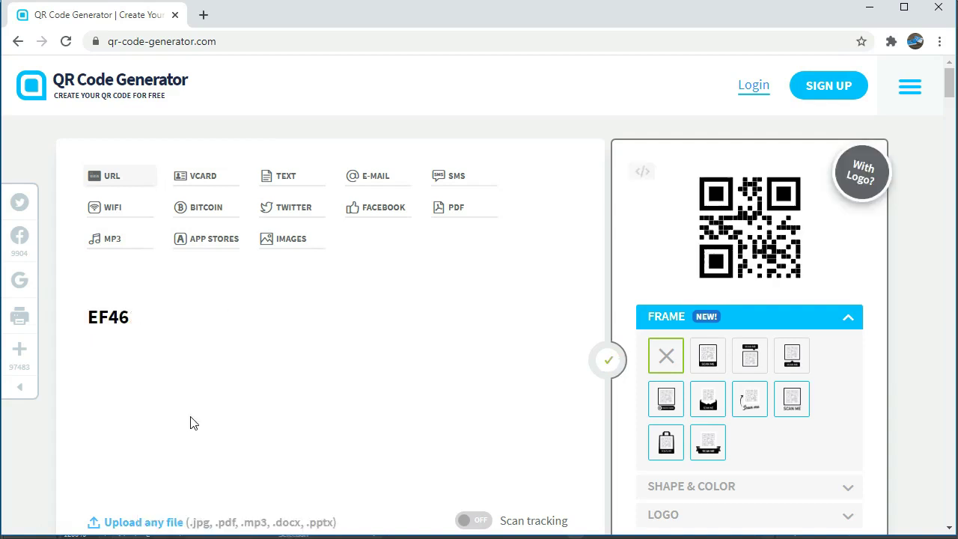
key(BackSpace)
key(BackSpace)
key(BackSpace)
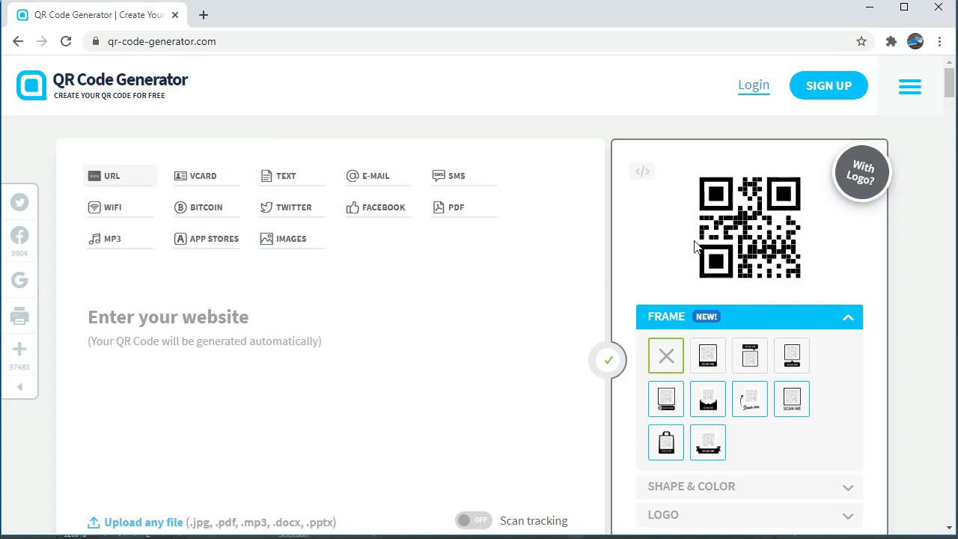
scroll(477, 321, down, 2)
scroll(477, 322, down, 3)
scroll(477, 321, down, 5)
scroll(457, 284, up, 6)
scroll(486, 269, up, 4)
scroll(599, 337, down, 4)
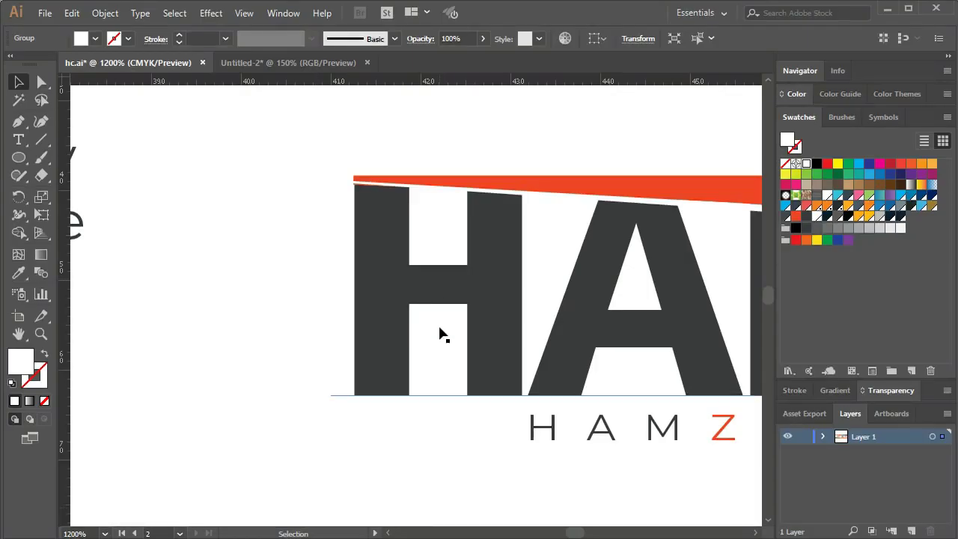
- Zoom hc.ai out to 150% and return to the Untitled-2 document
key(ctrl+minus)
key(ctrl+minus)
key(ctrl+minus)
key(ctrl+minus)
key(ctrl+minus)
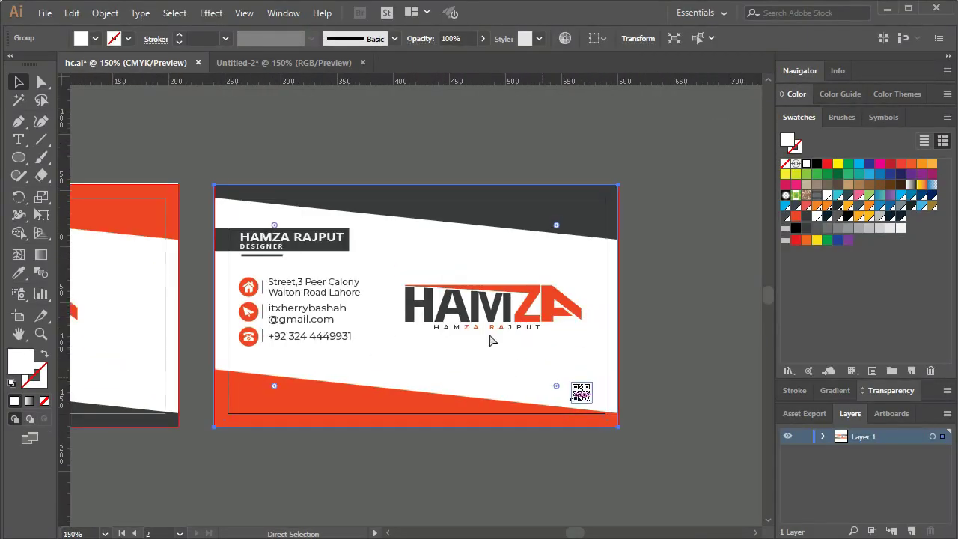
click(319, 56)
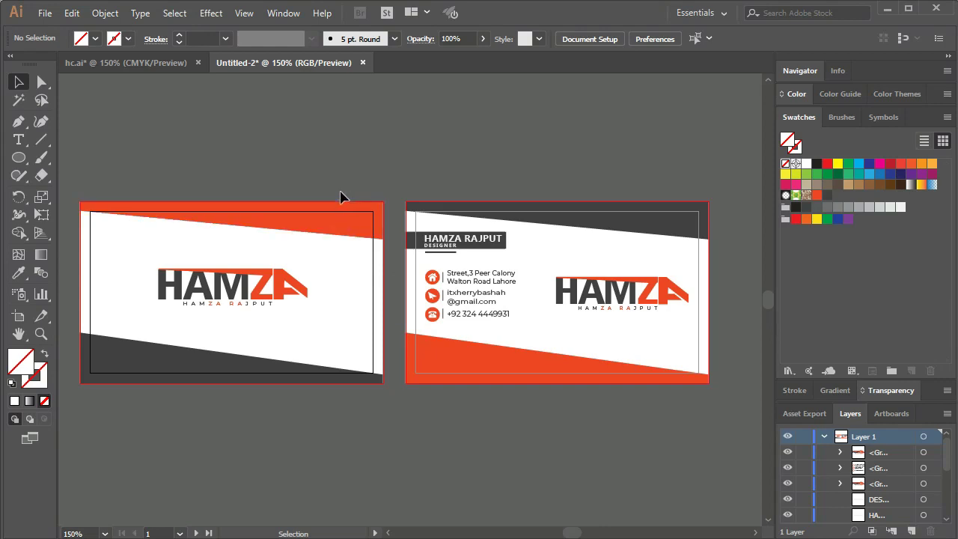
- Open Save As for Untitled-2 and set the file type to Adobe PDF (*.PDF)
click(45, 20)
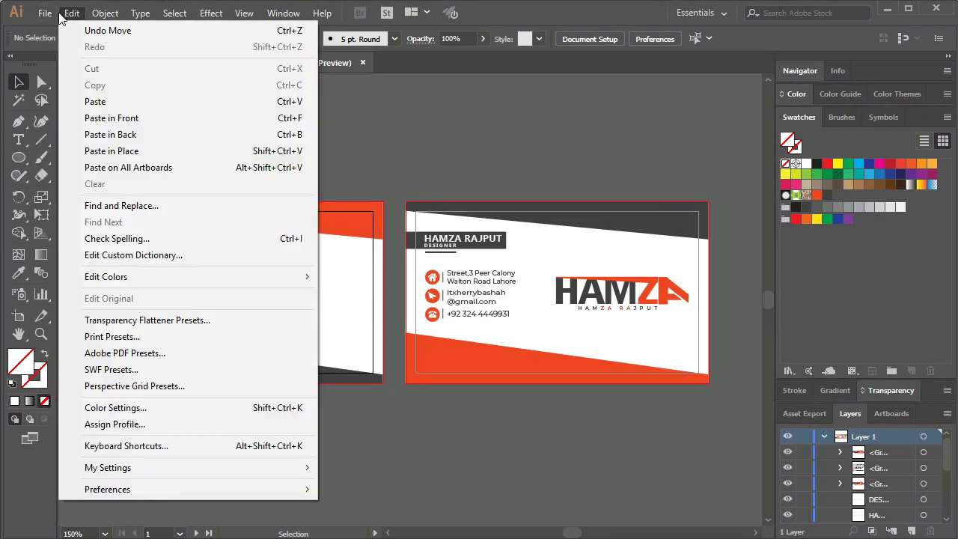
click(77, 155)
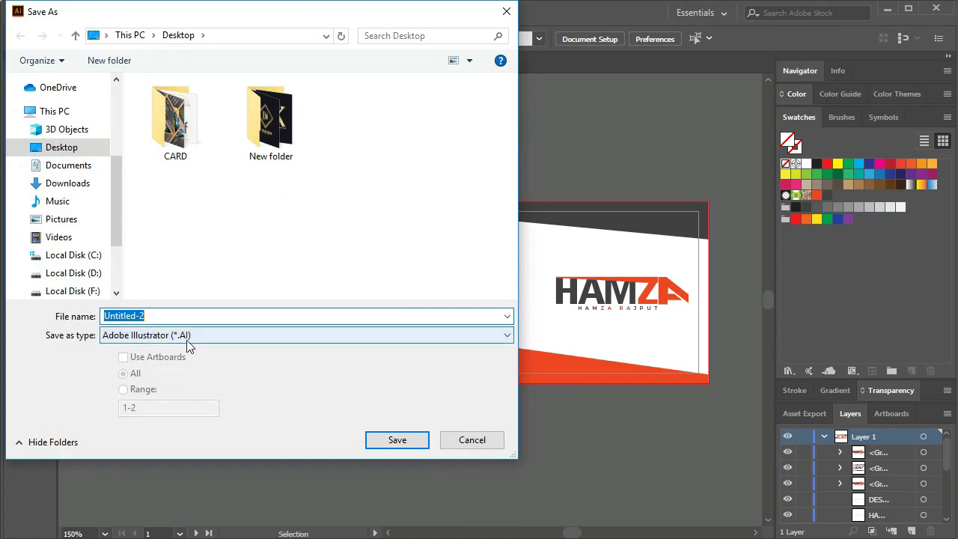
click(188, 338)
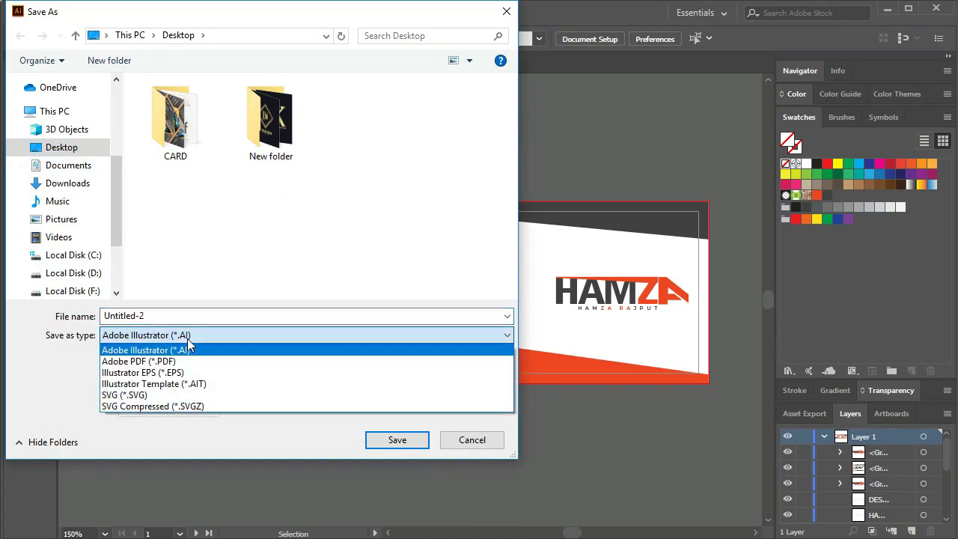
click(188, 347)
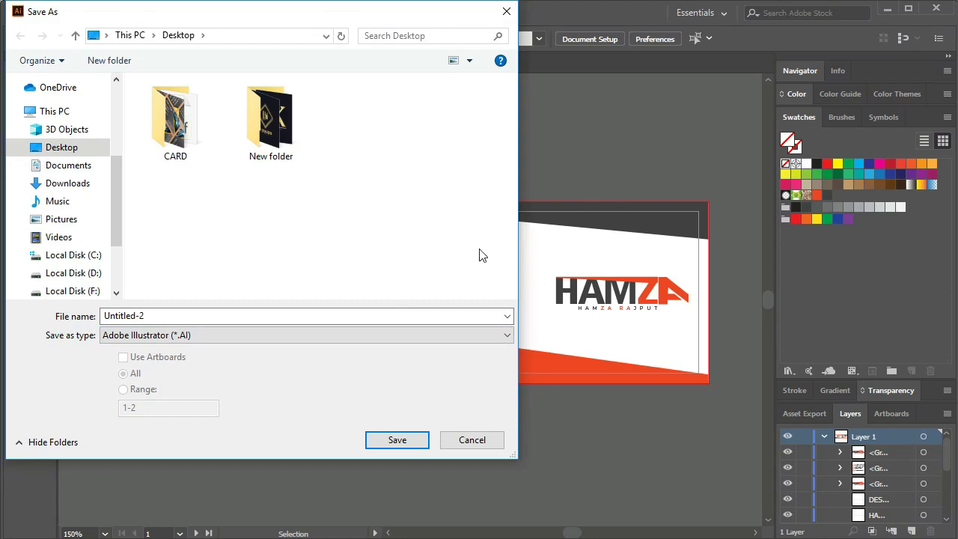
click(221, 362)
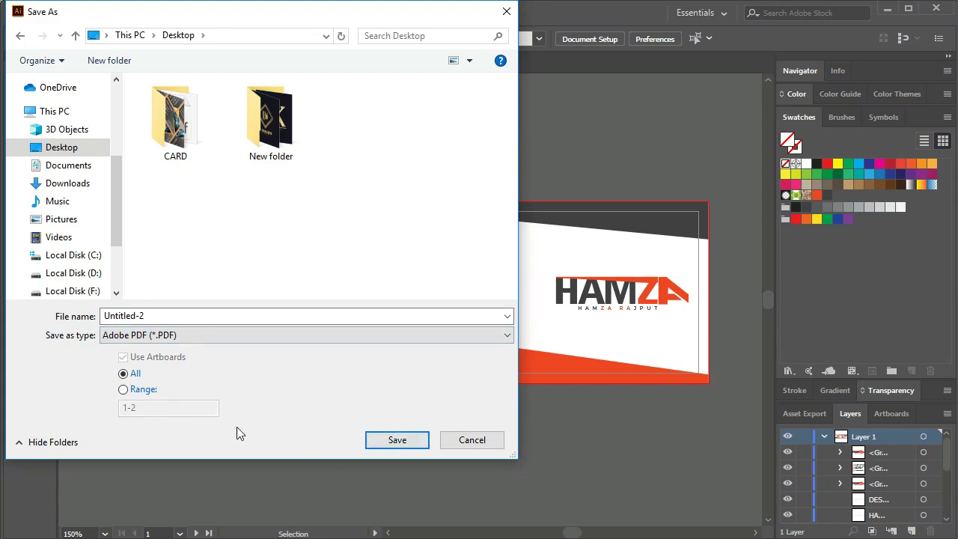
- Save only artboard 1 to the Desktop as the PDF Untitled-2, using the Illustrator Default preset
click(123, 389)
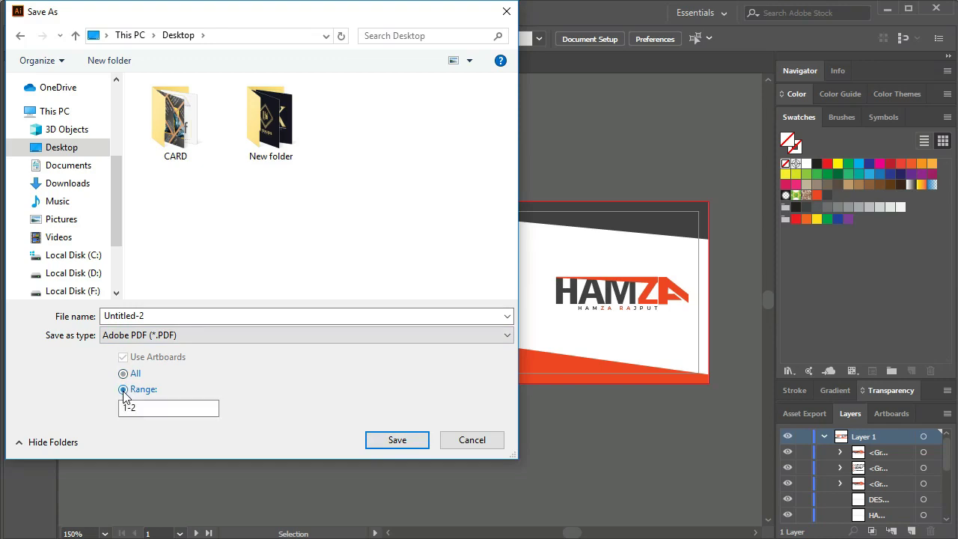
click(169, 407)
key(BackSpace)
key(BackSpace)
text(2)
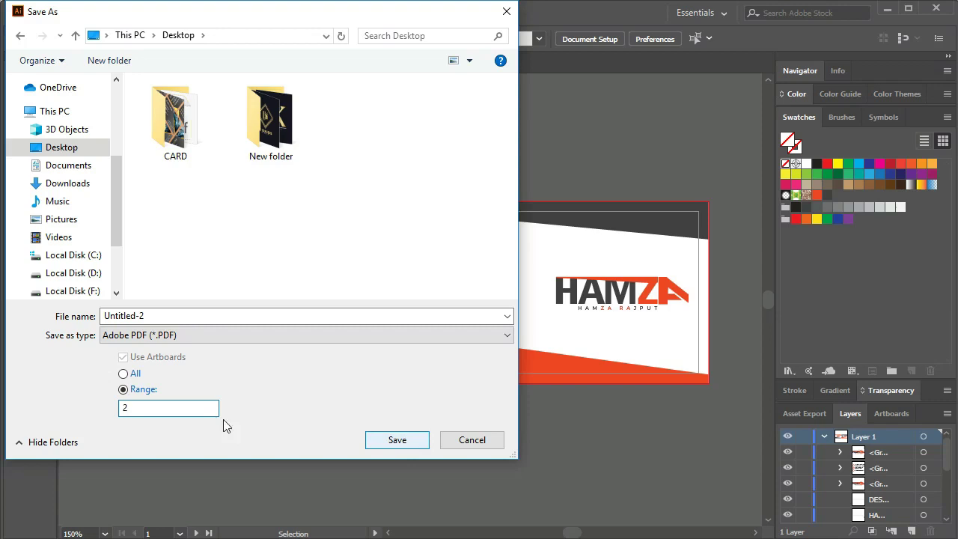
text(1)
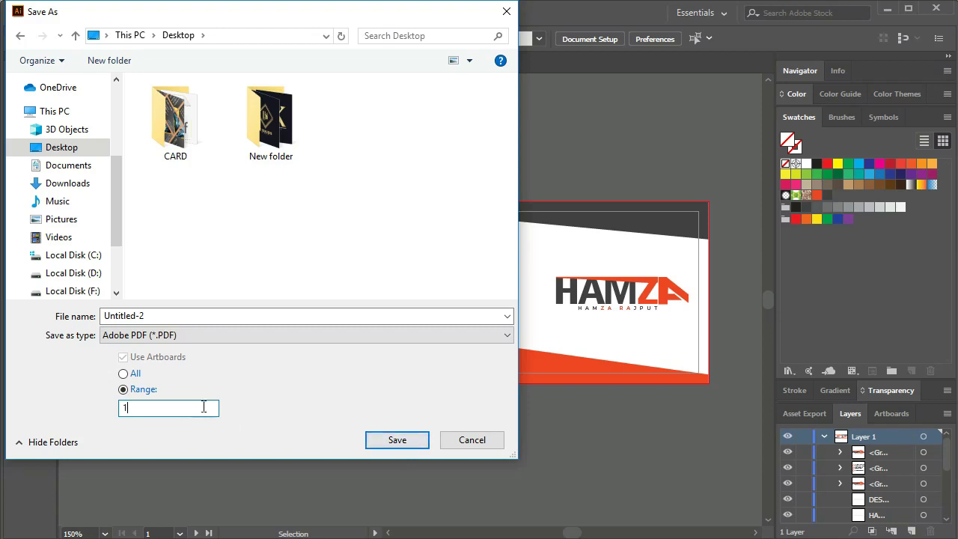
click(411, 439)
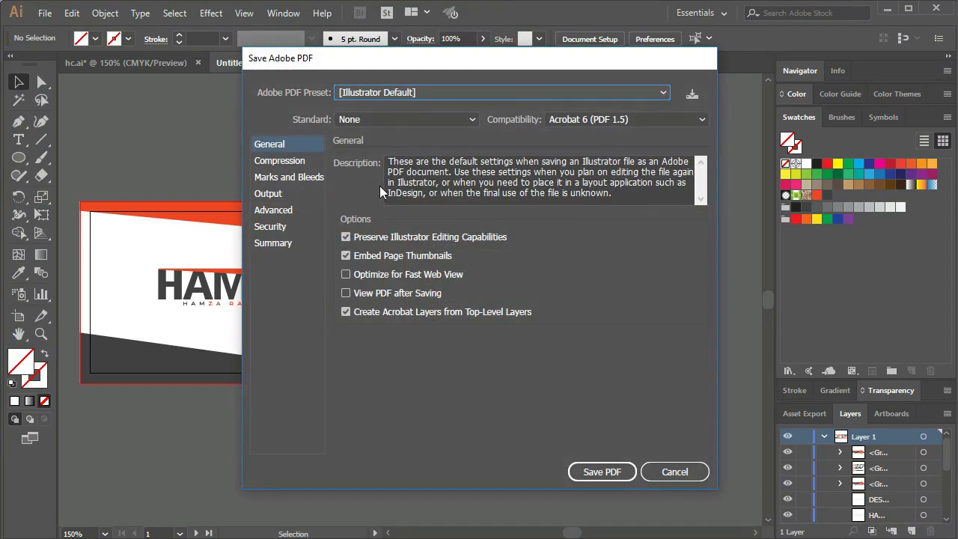
click(608, 472)
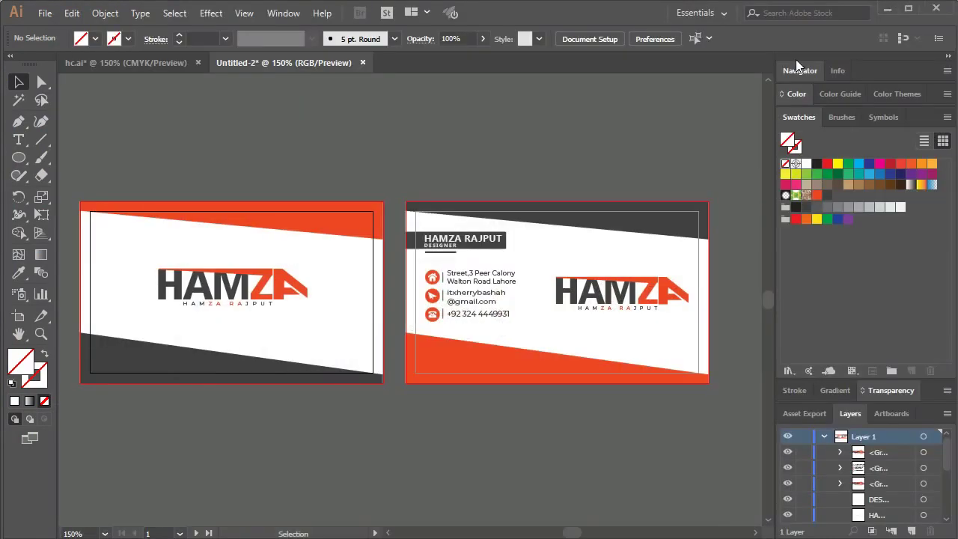
- Open the Untitled-2 PDF from the desktop in Edge to check it, then return to Illustrator
click(885, 13)
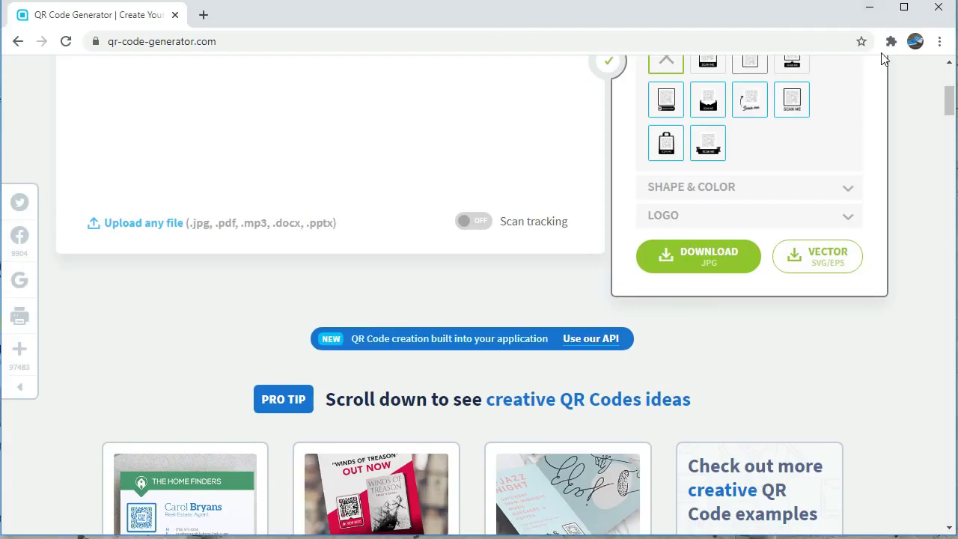
click(870, 9)
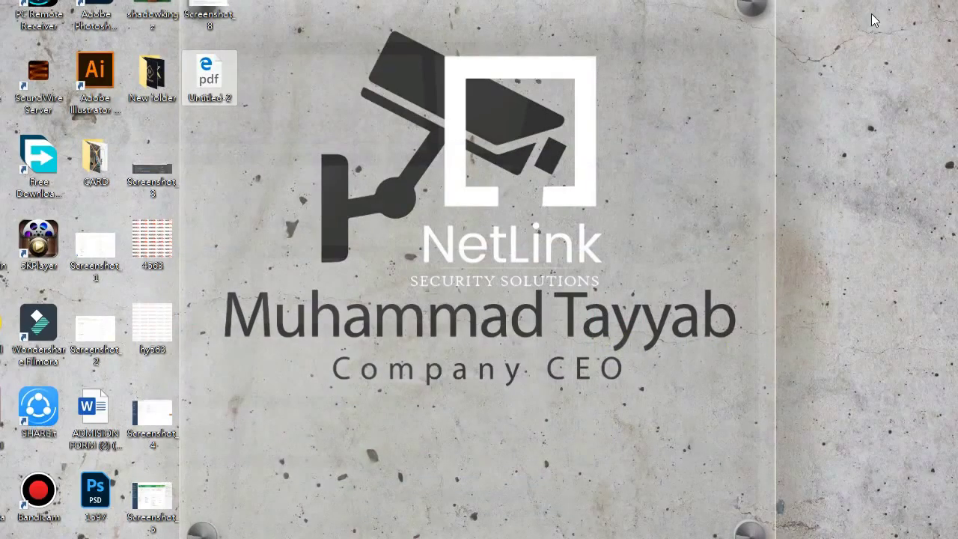
click(207, 86)
double_click(207, 86)
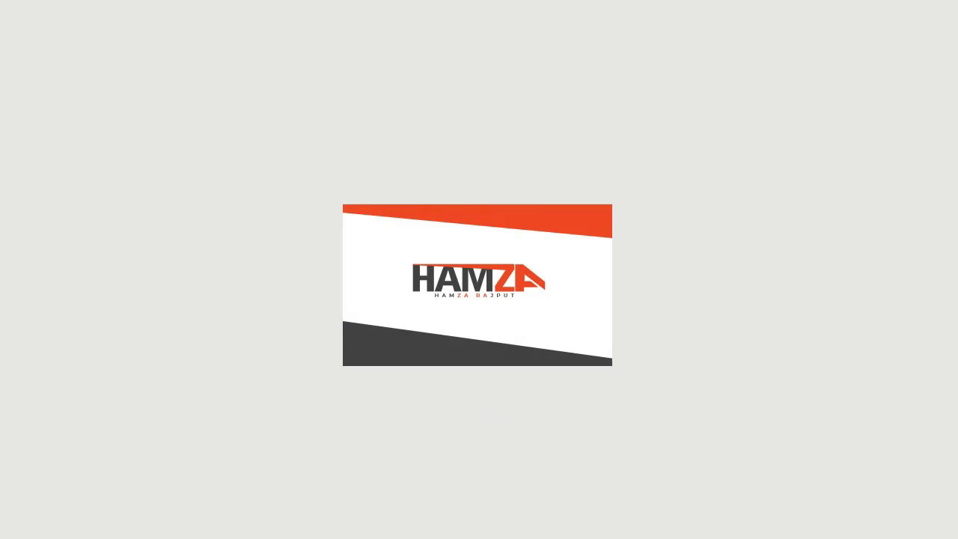
click(559, 530)
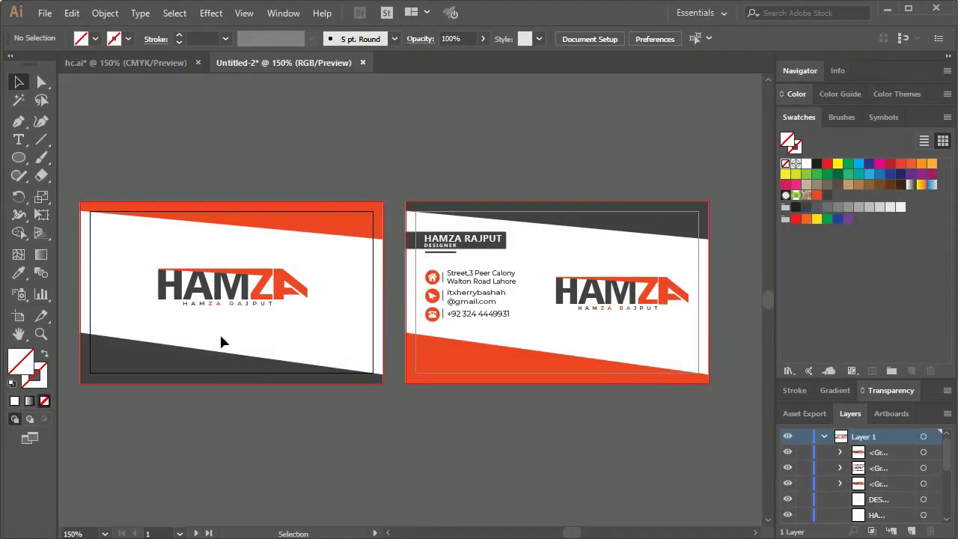
- Set up a Save As to Adobe PDF that includes both card artboards
click(45, 13)
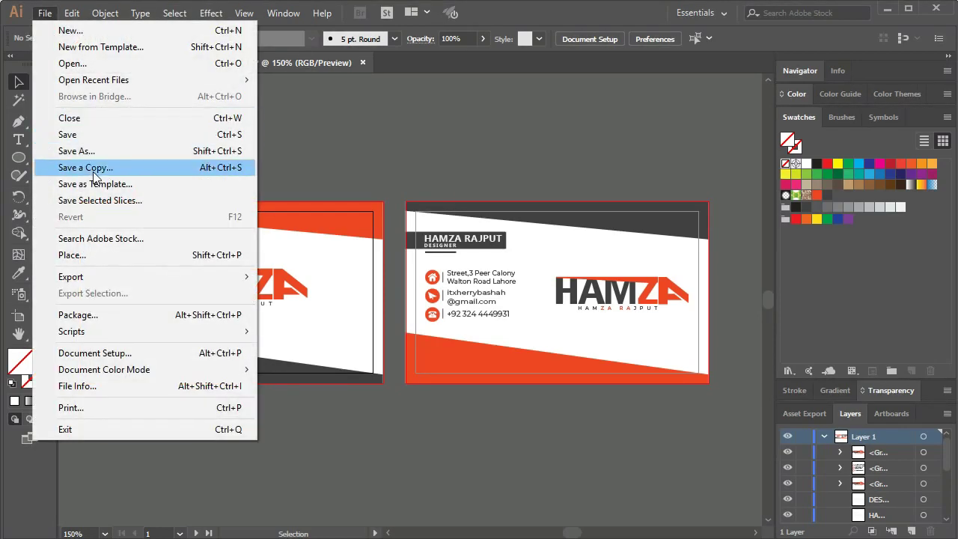
click(93, 151)
click(150, 335)
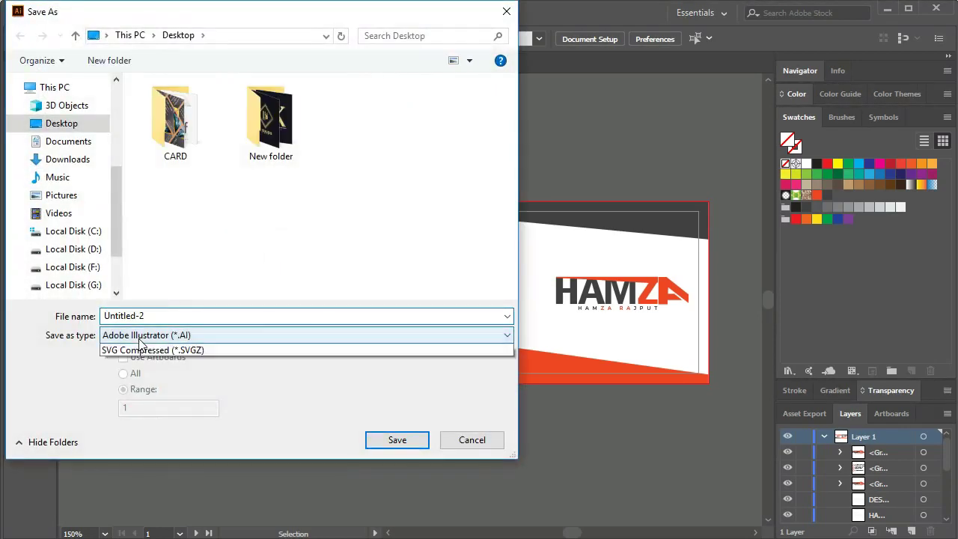
click(182, 358)
click(138, 406)
text(2)
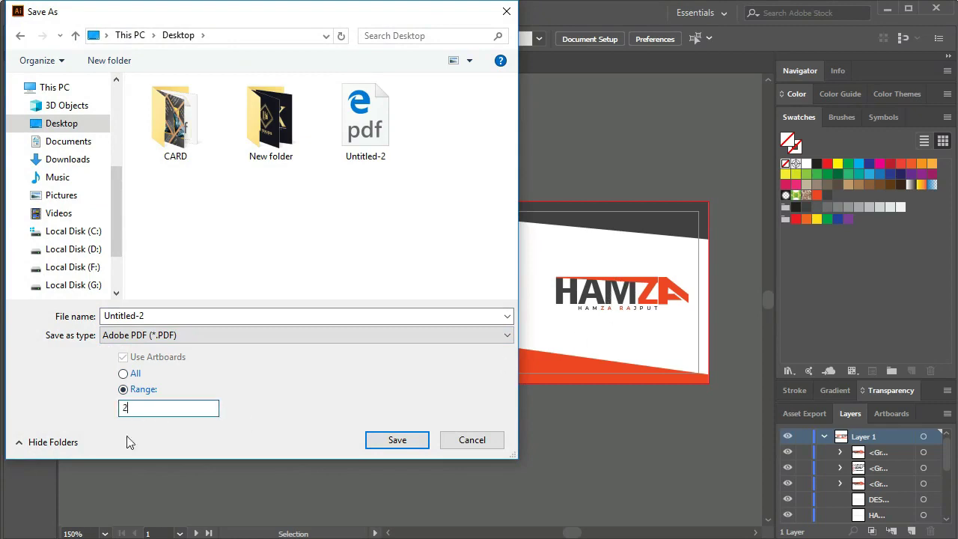
click(123, 374)
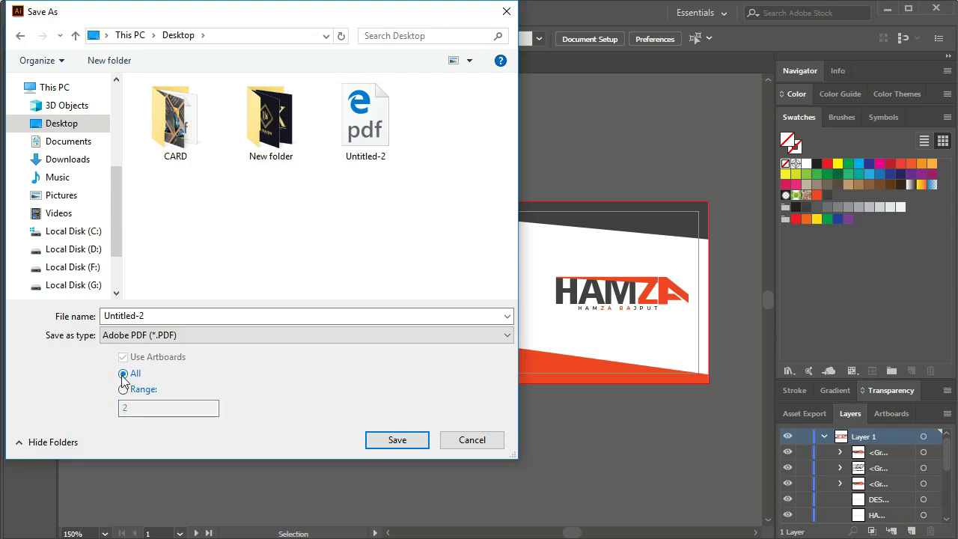
click(133, 408)
key(BackSpace)
text(1-)
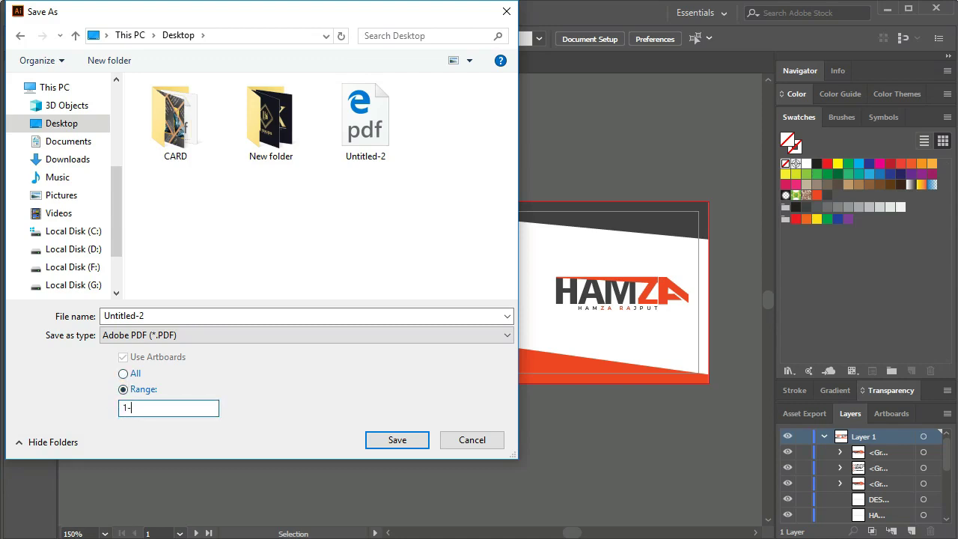
click(122, 374)
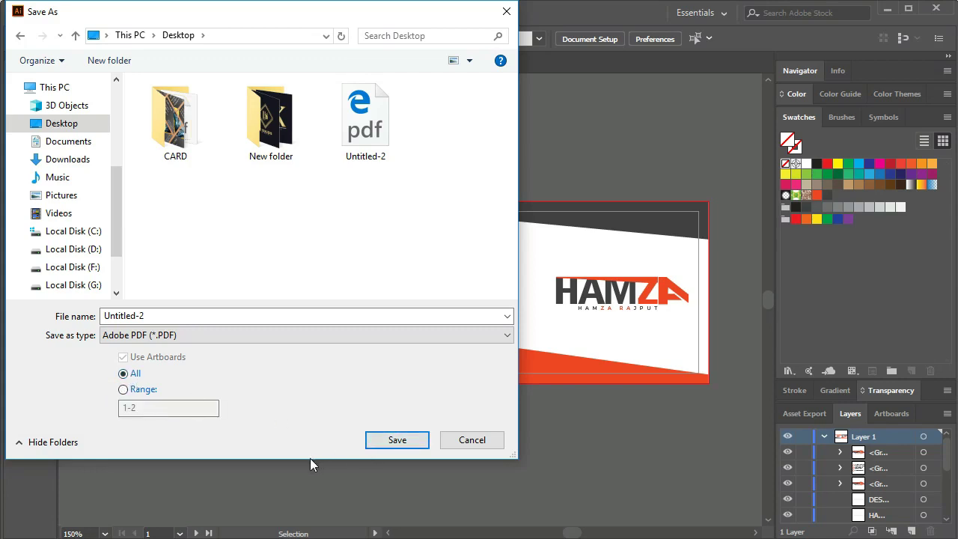
- Save over Untitled-2.pdf, confirm the replacement, and dismiss the can't-save error
click(408, 441)
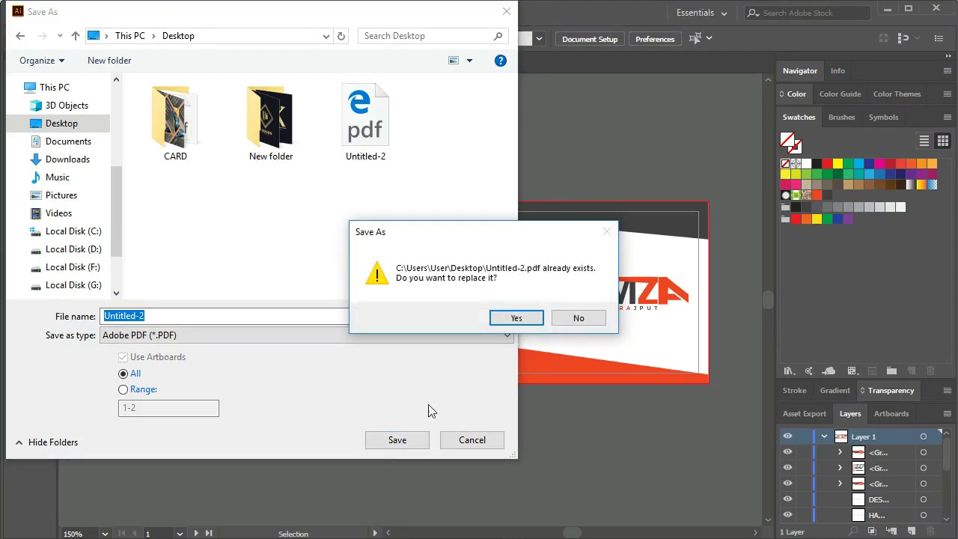
click(515, 317)
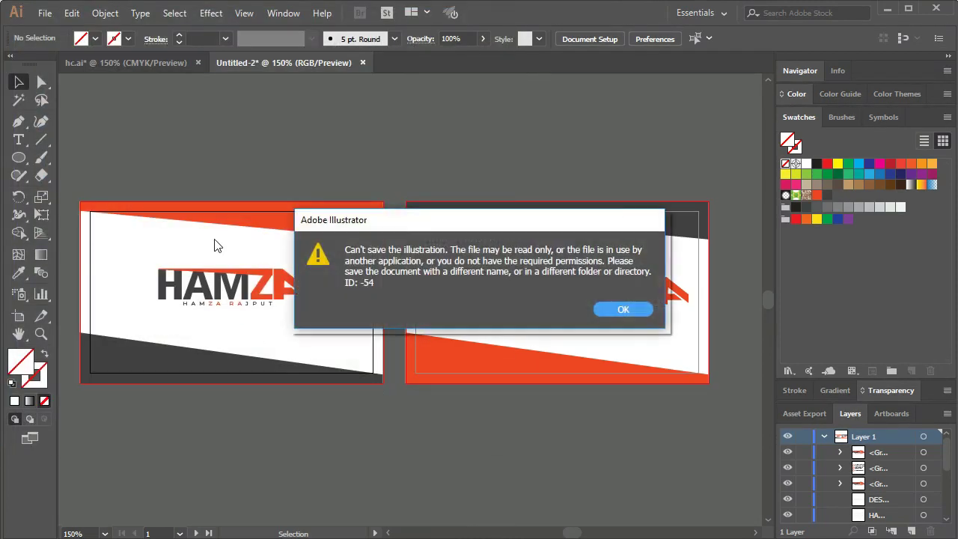
click(625, 310)
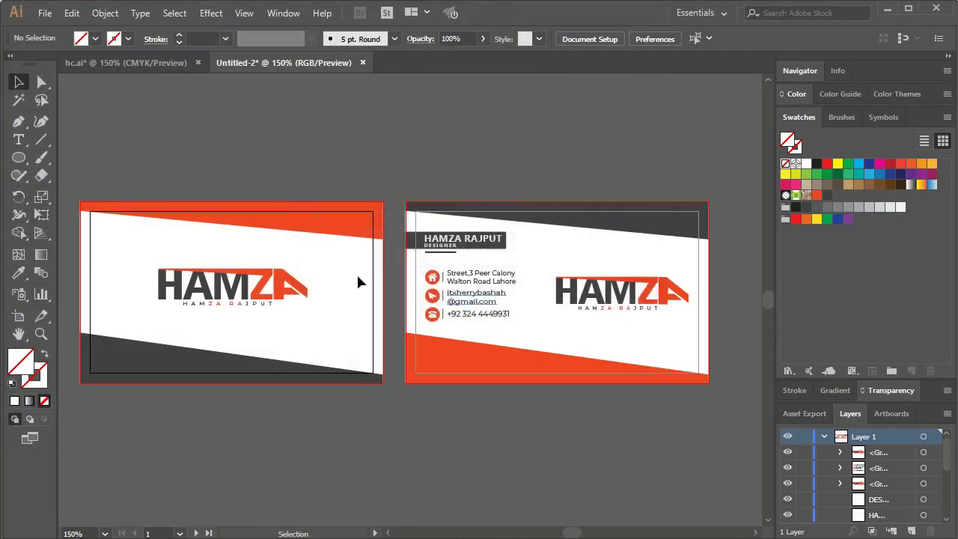
- Save the two-sided card as an Adobe PDF named Untitled-3
click(45, 14)
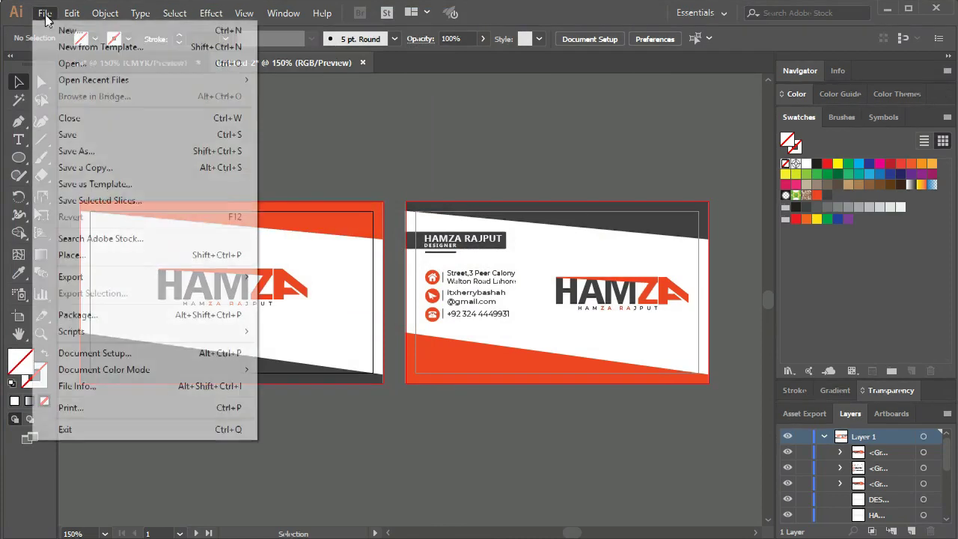
click(109, 151)
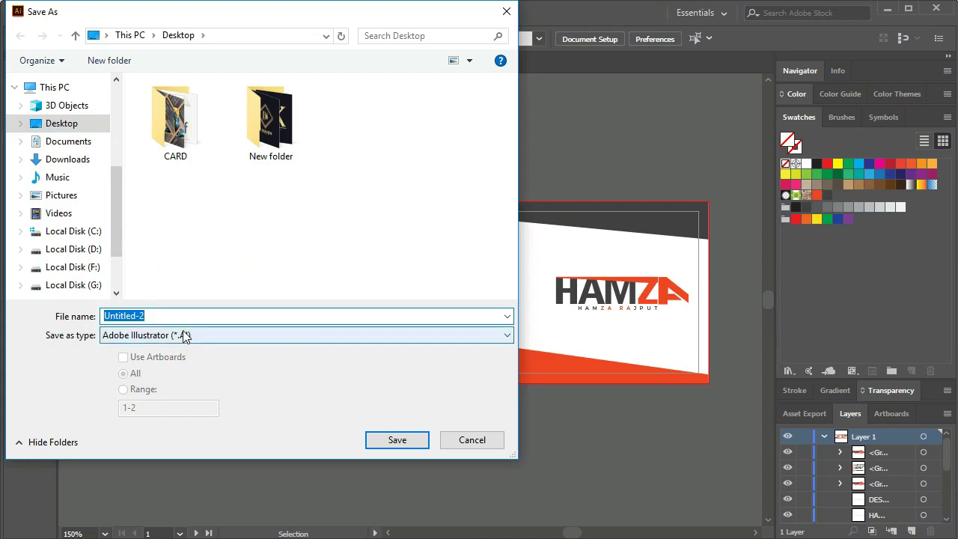
click(186, 336)
click(186, 358)
click(173, 319)
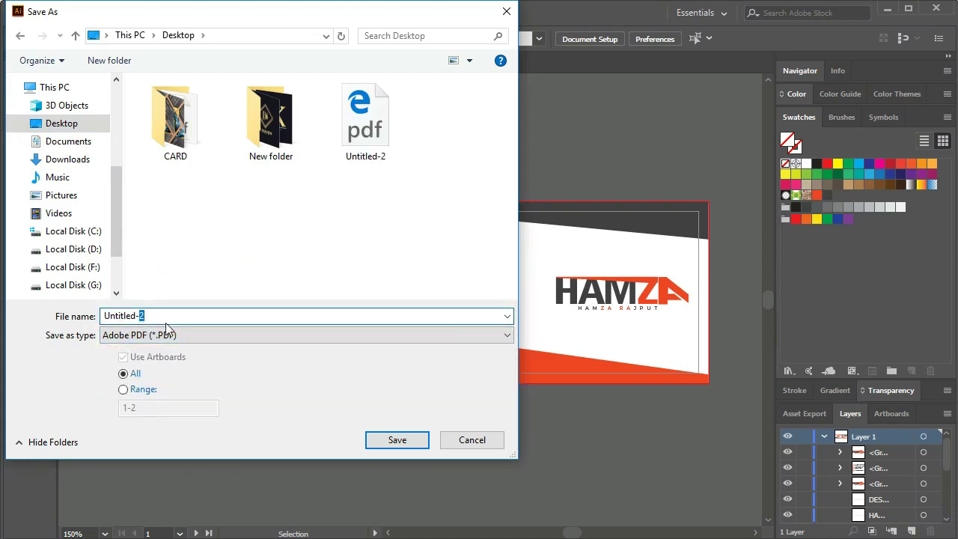
text(3)
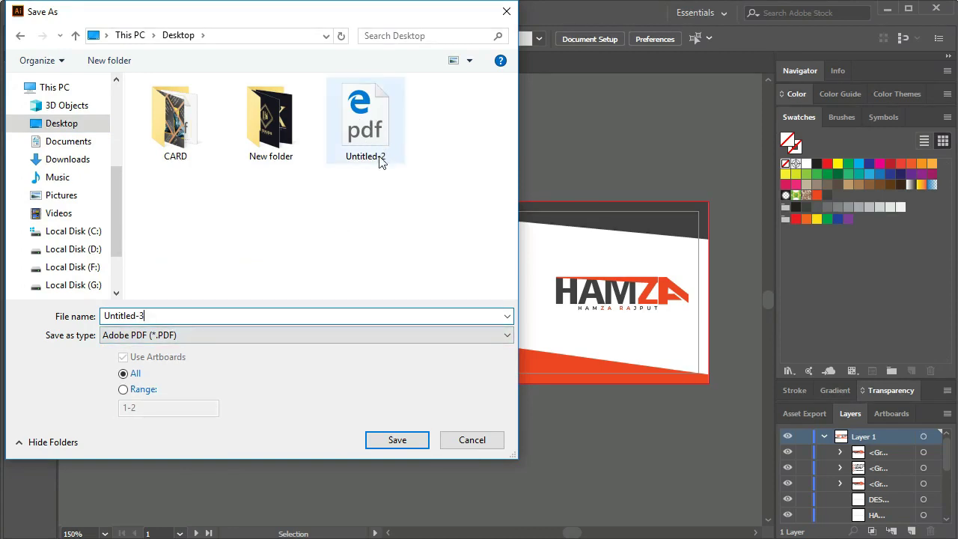
click(383, 443)
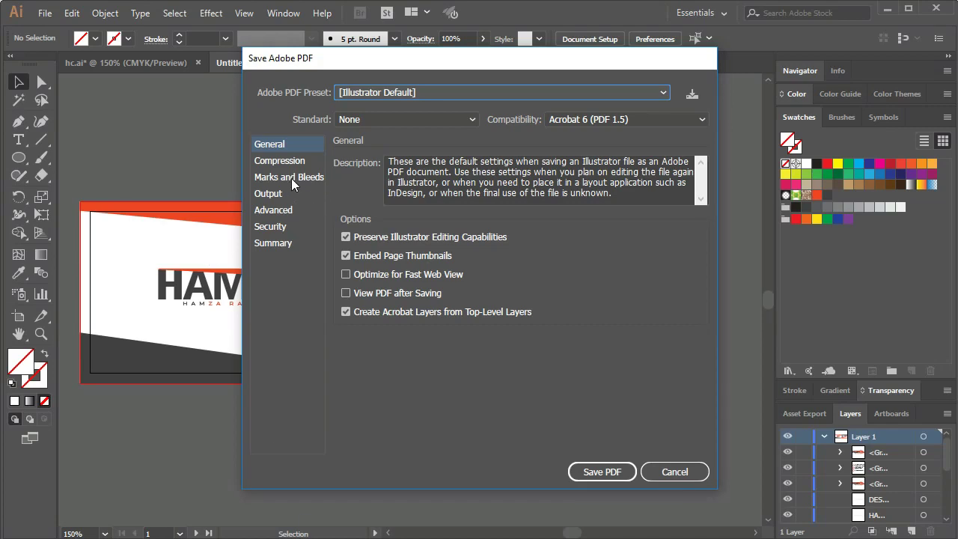
- Enable All Printer's Marks under Marks and Bleeds and save the PDF
click(282, 177)
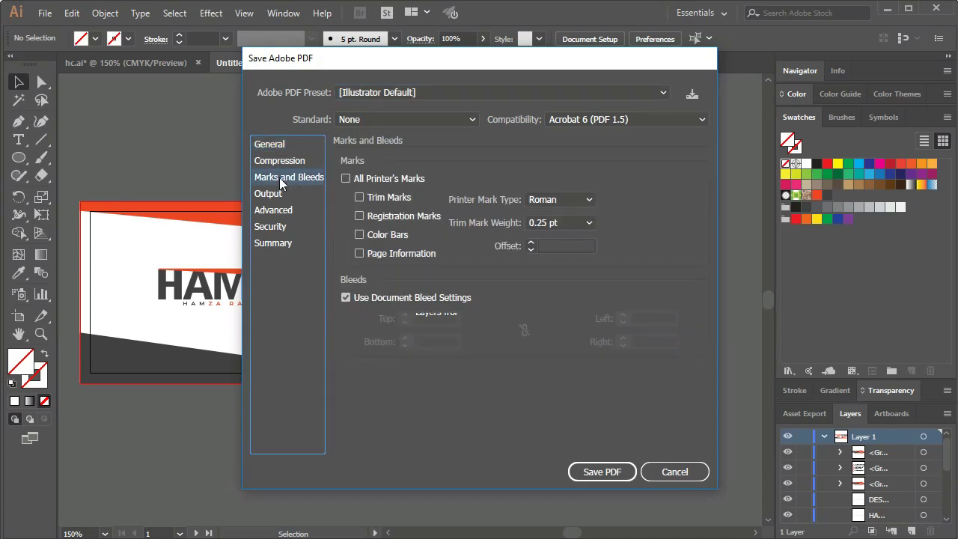
click(345, 179)
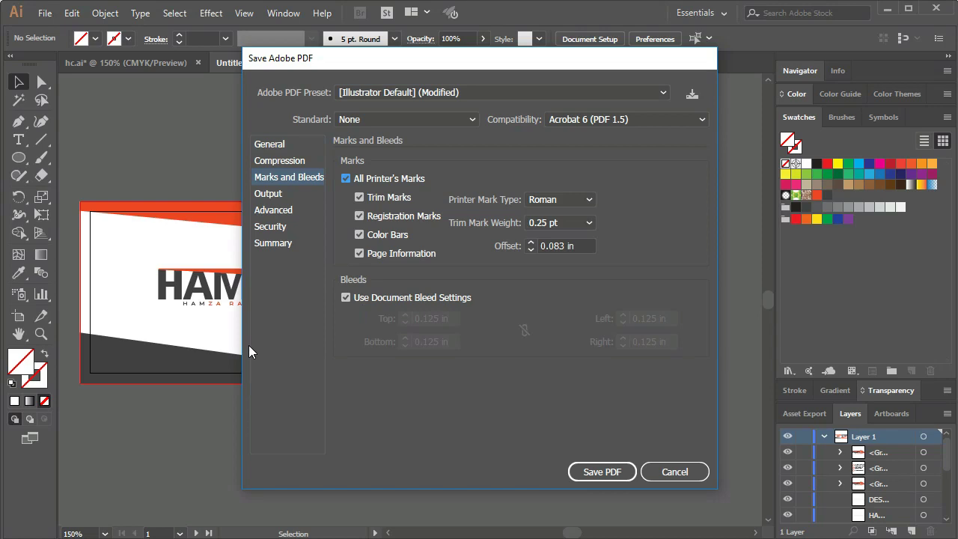
click(598, 471)
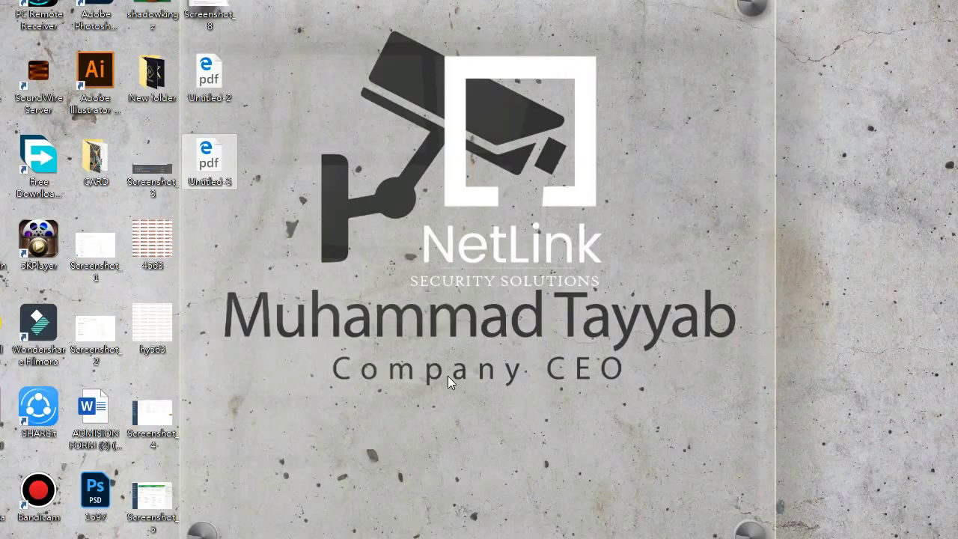
- Open Untitled-3.pdf in Edge and inspect the printer's marks and the date printed above the card
double_click(209, 159)
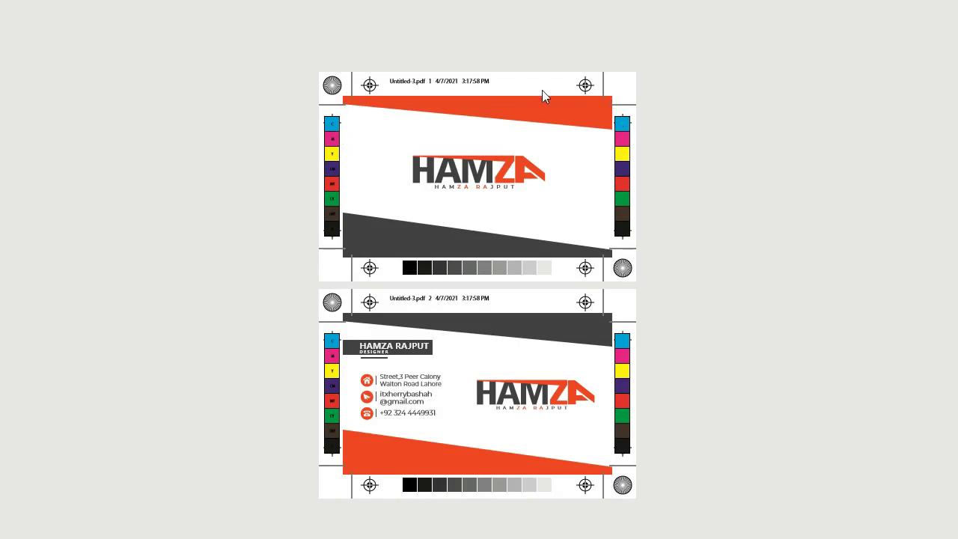
drag(438, 83, 490, 82)
click(508, 84)
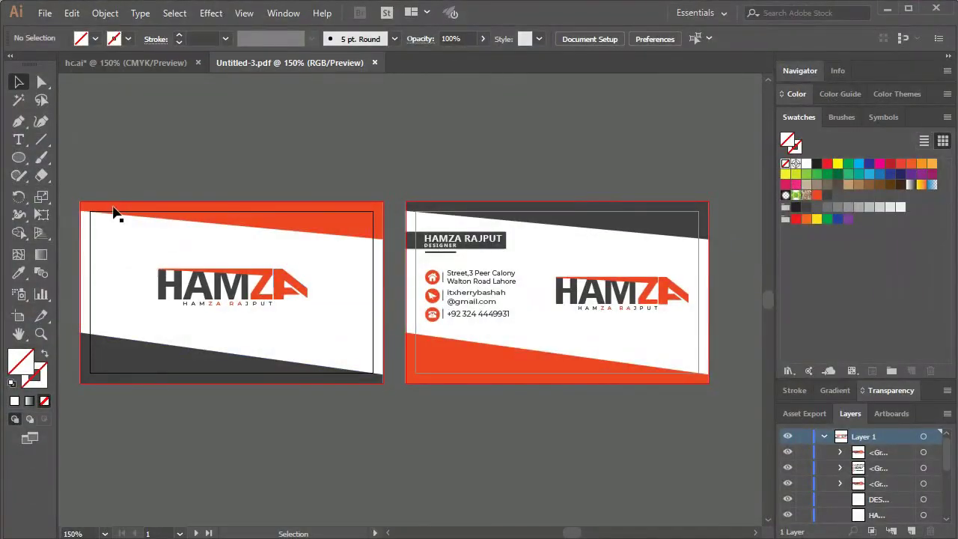
- Set up the Export dialog to export Untitled-3 to the Desktop as JPEG (*.JPG)
click(45, 13)
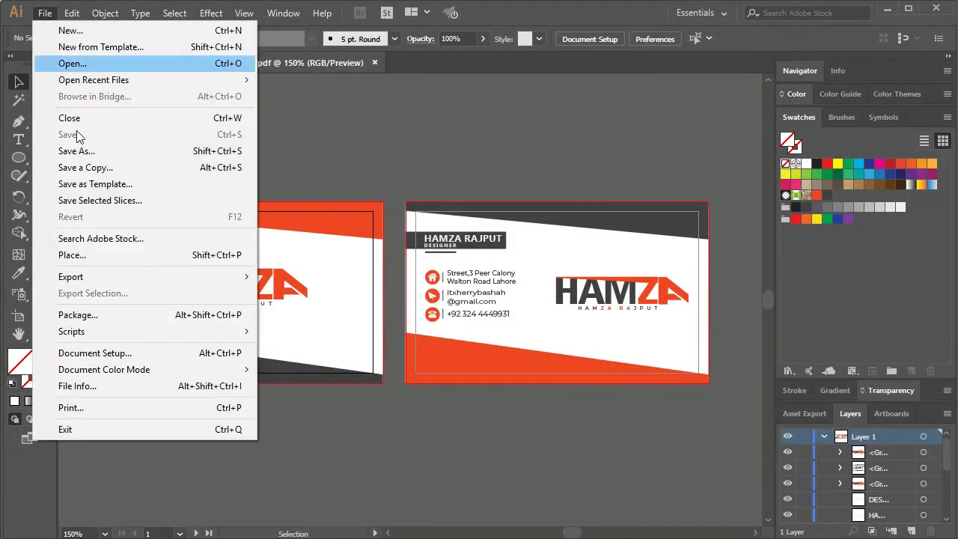
mouse_move(71, 277)
click(284, 293)
click(176, 335)
click(156, 423)
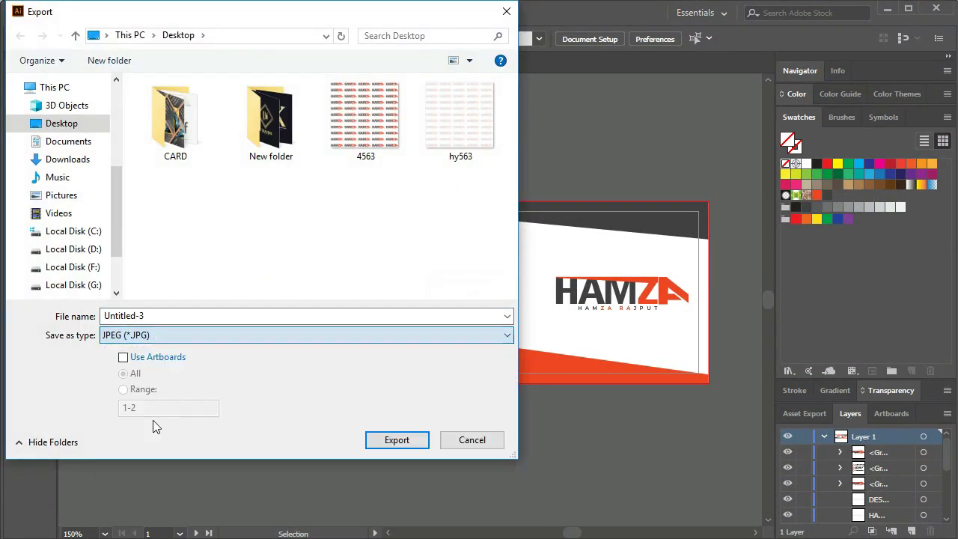
click(156, 335)
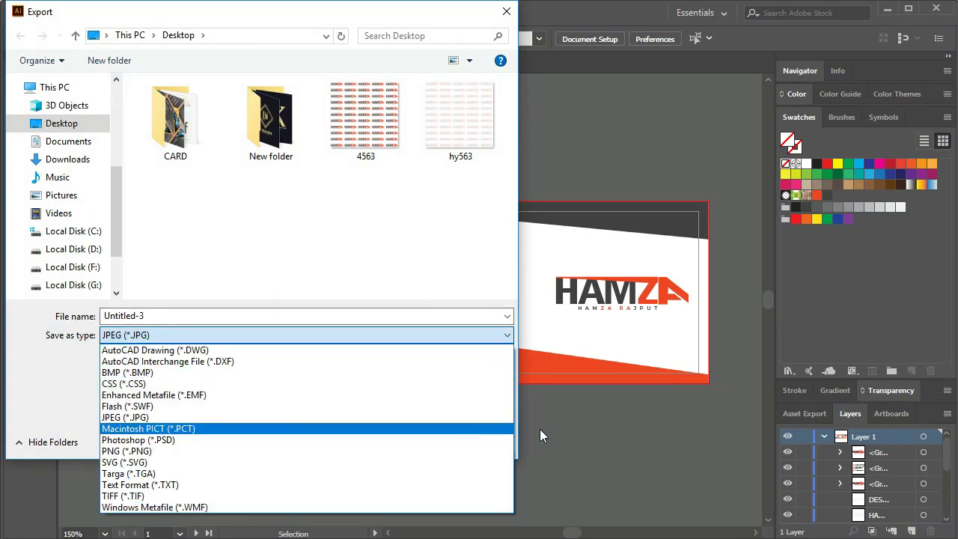
click(589, 446)
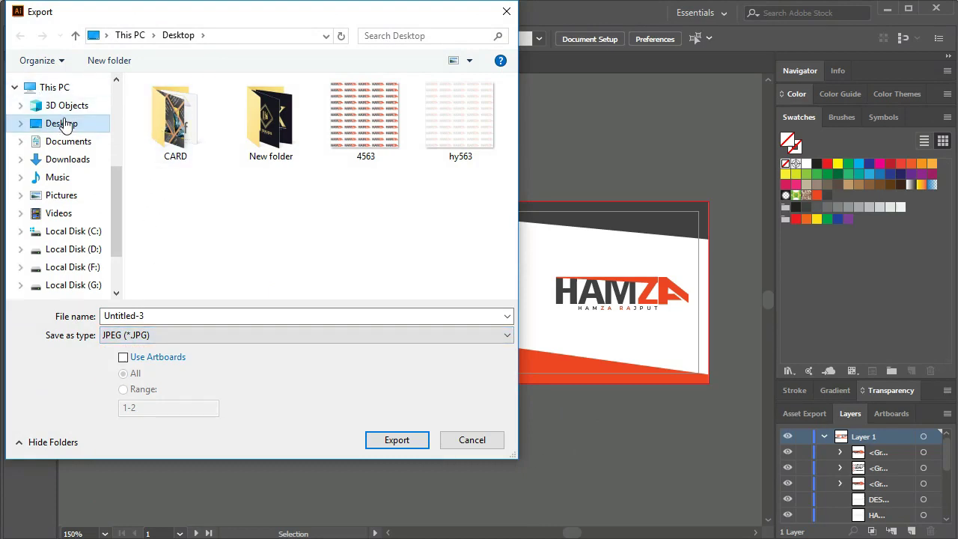